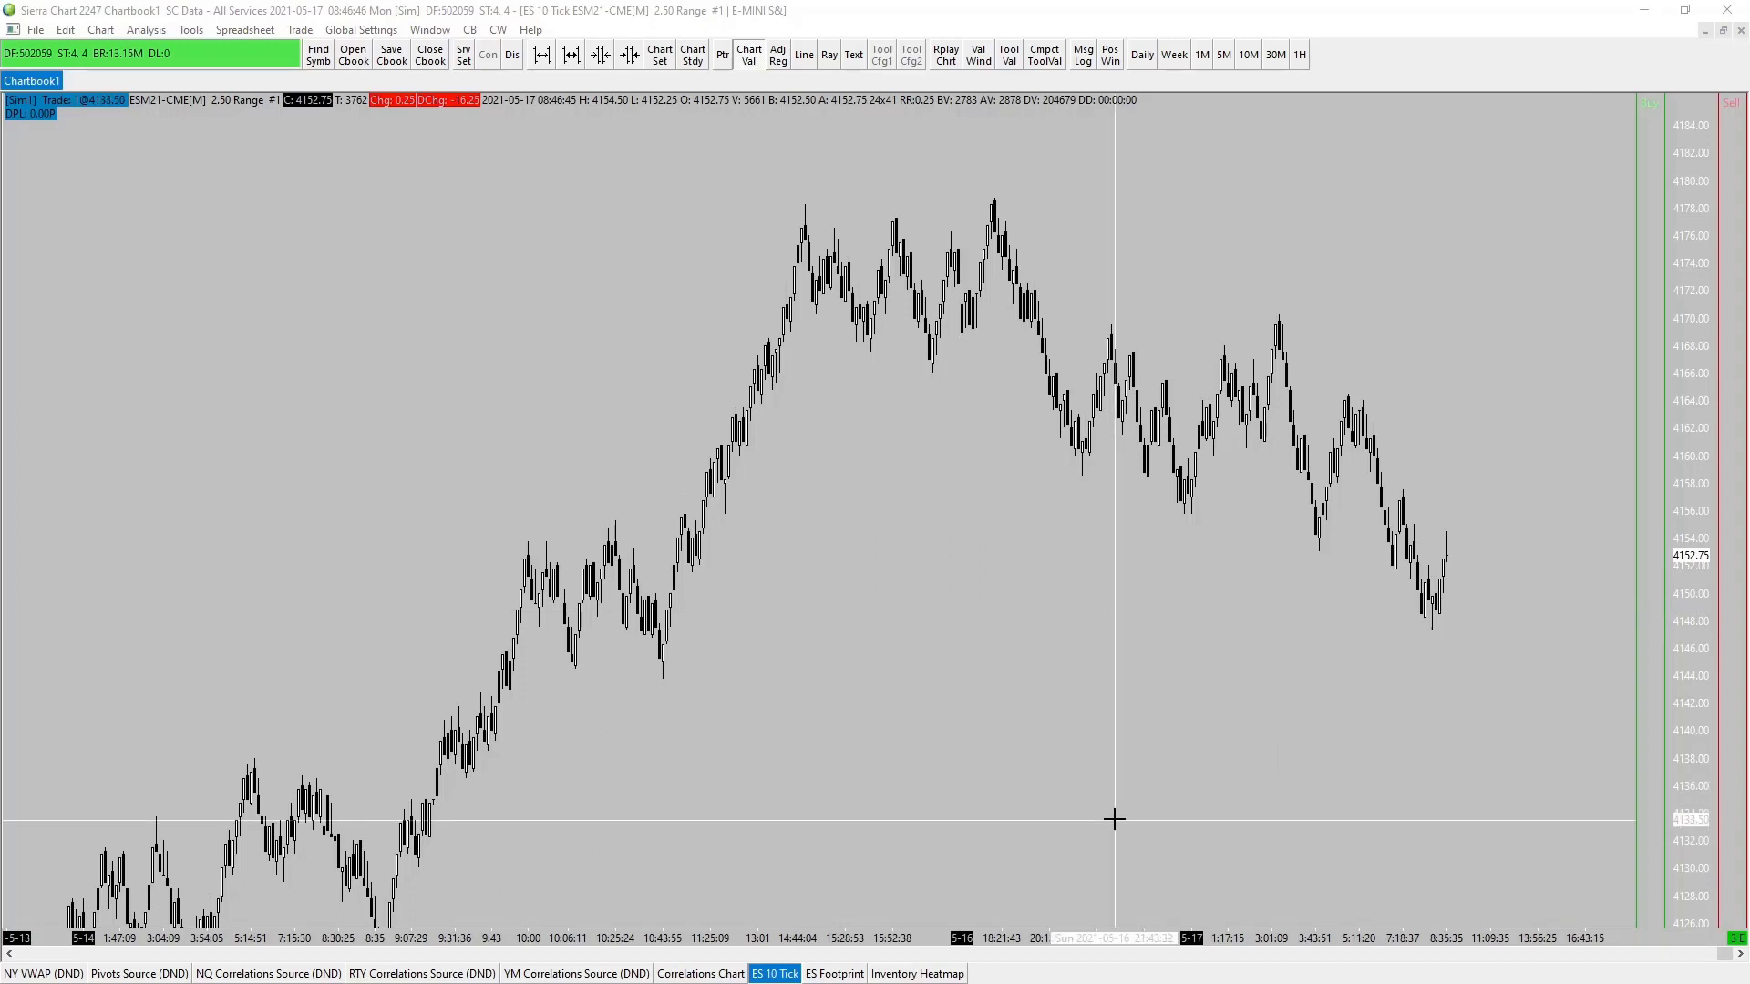
Step: Customize the Chart DOM columns for the Sell Order Column and apply with OK
scroll(1257, 625, "down", 1)
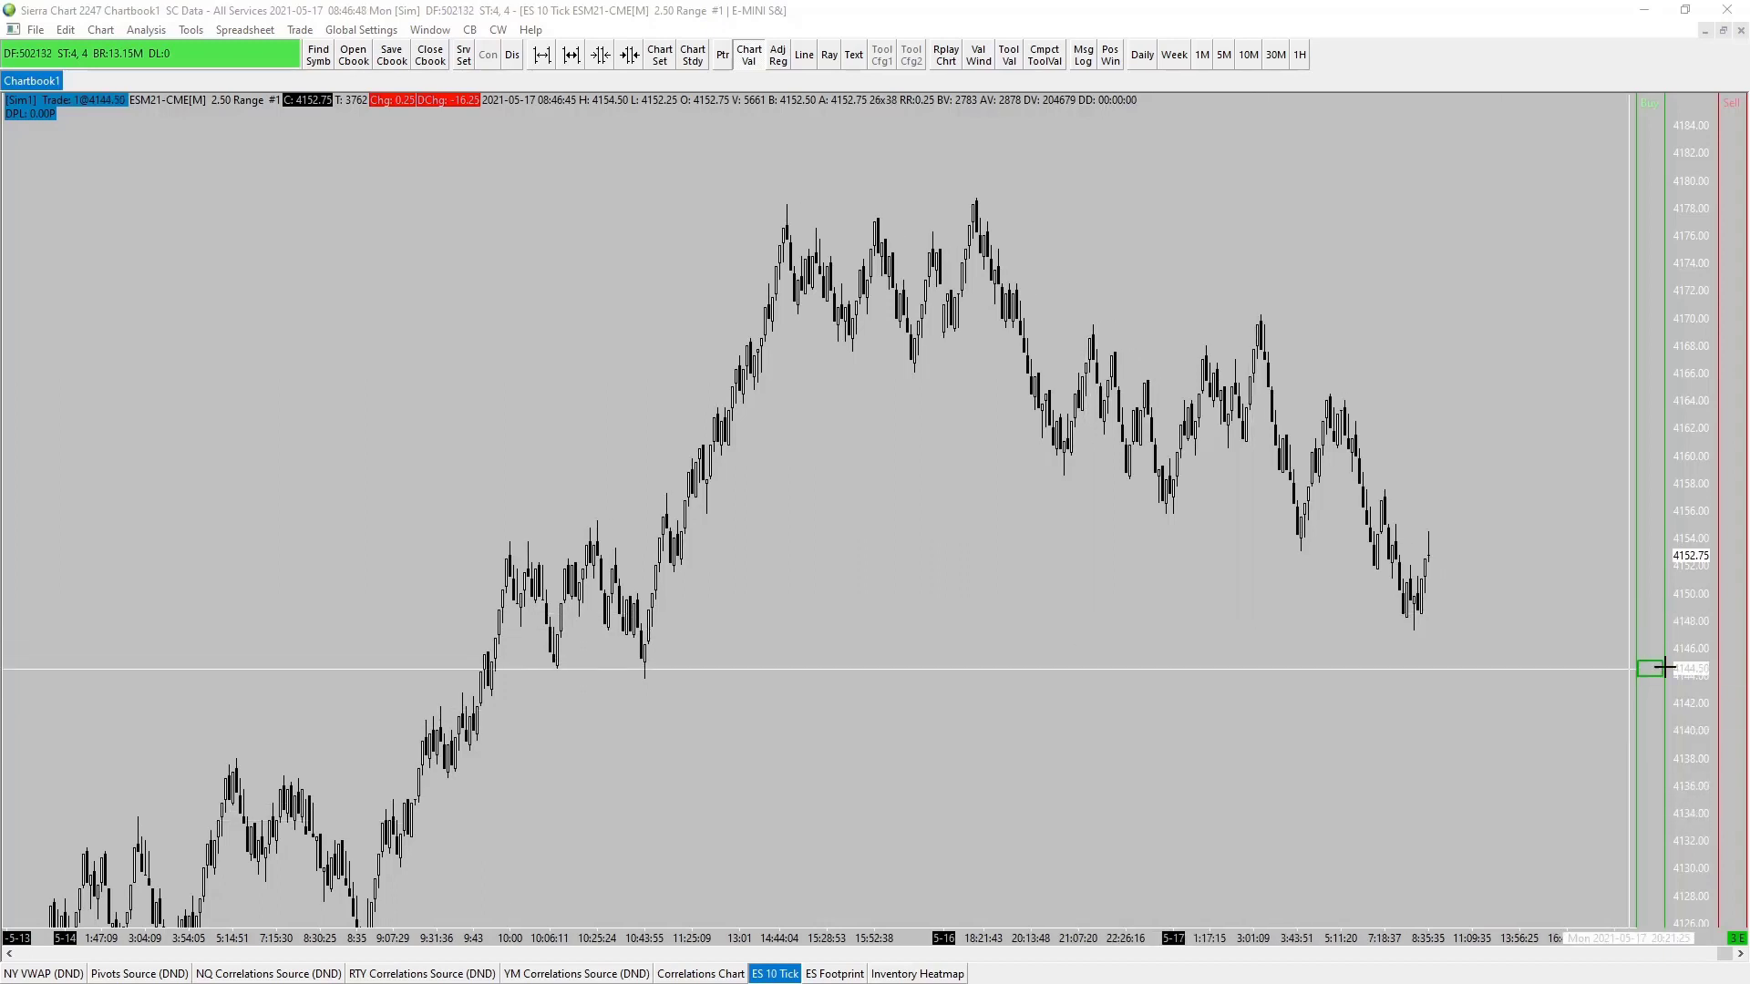
scroll(1680, 645, "down", 3)
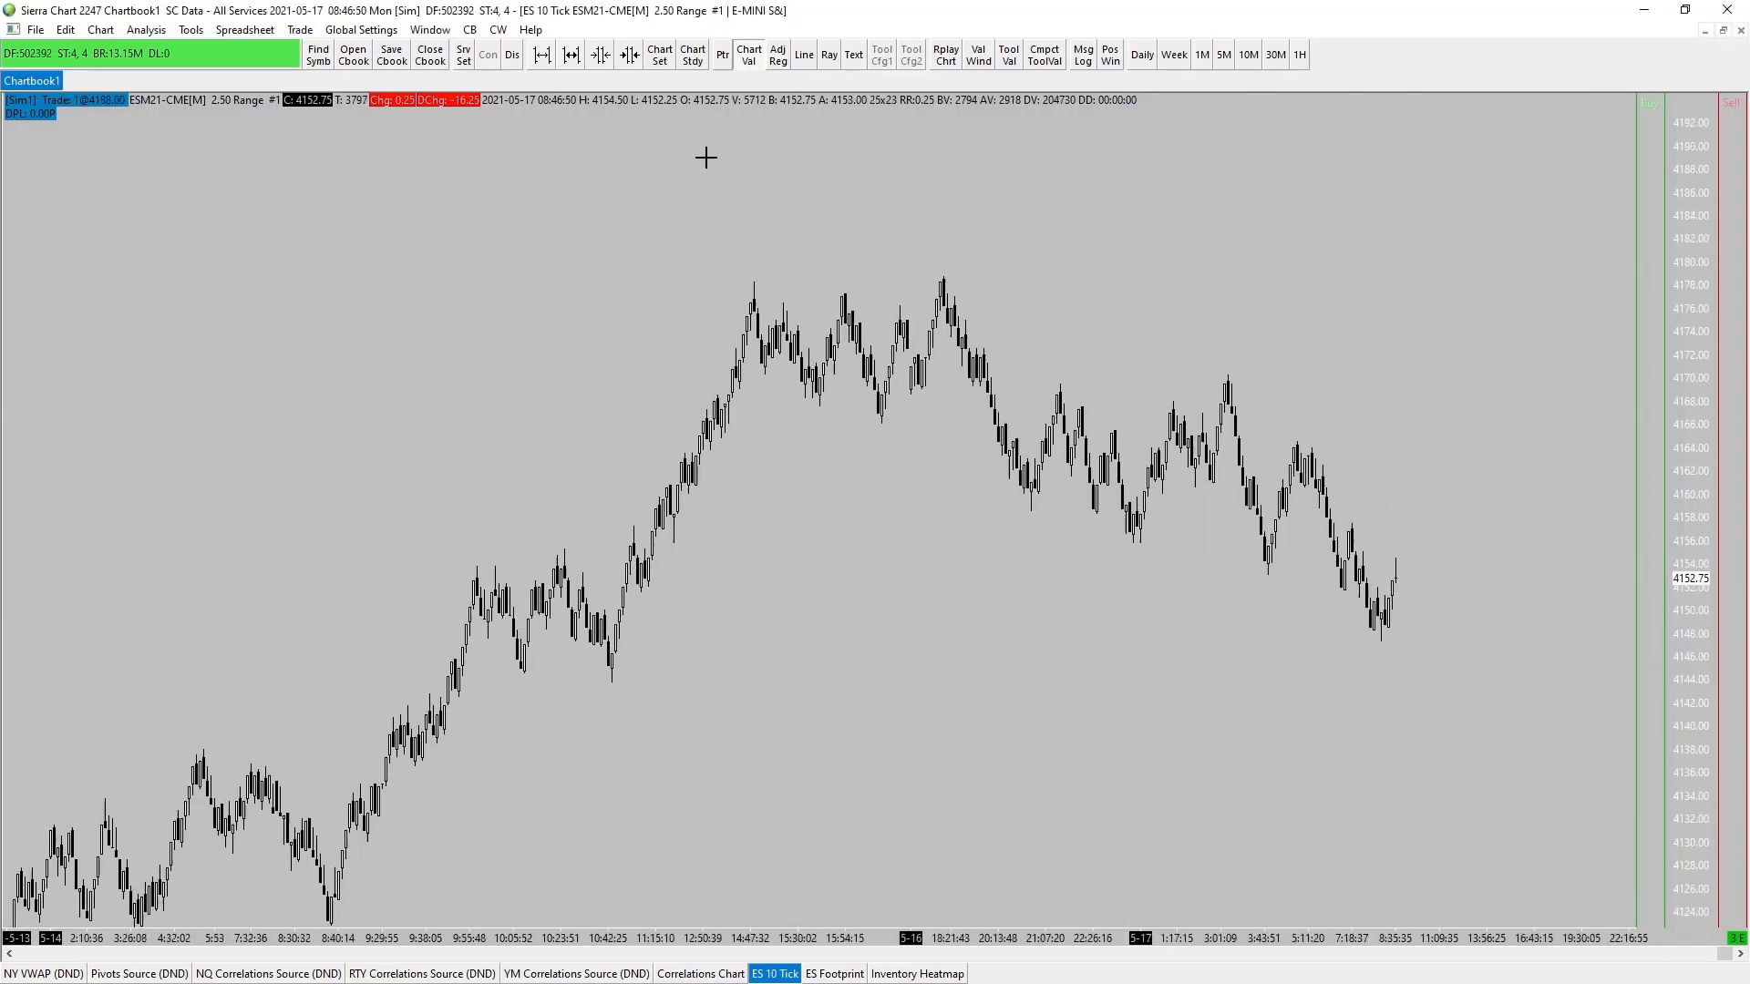
scroll(703, 371, "up", 1)
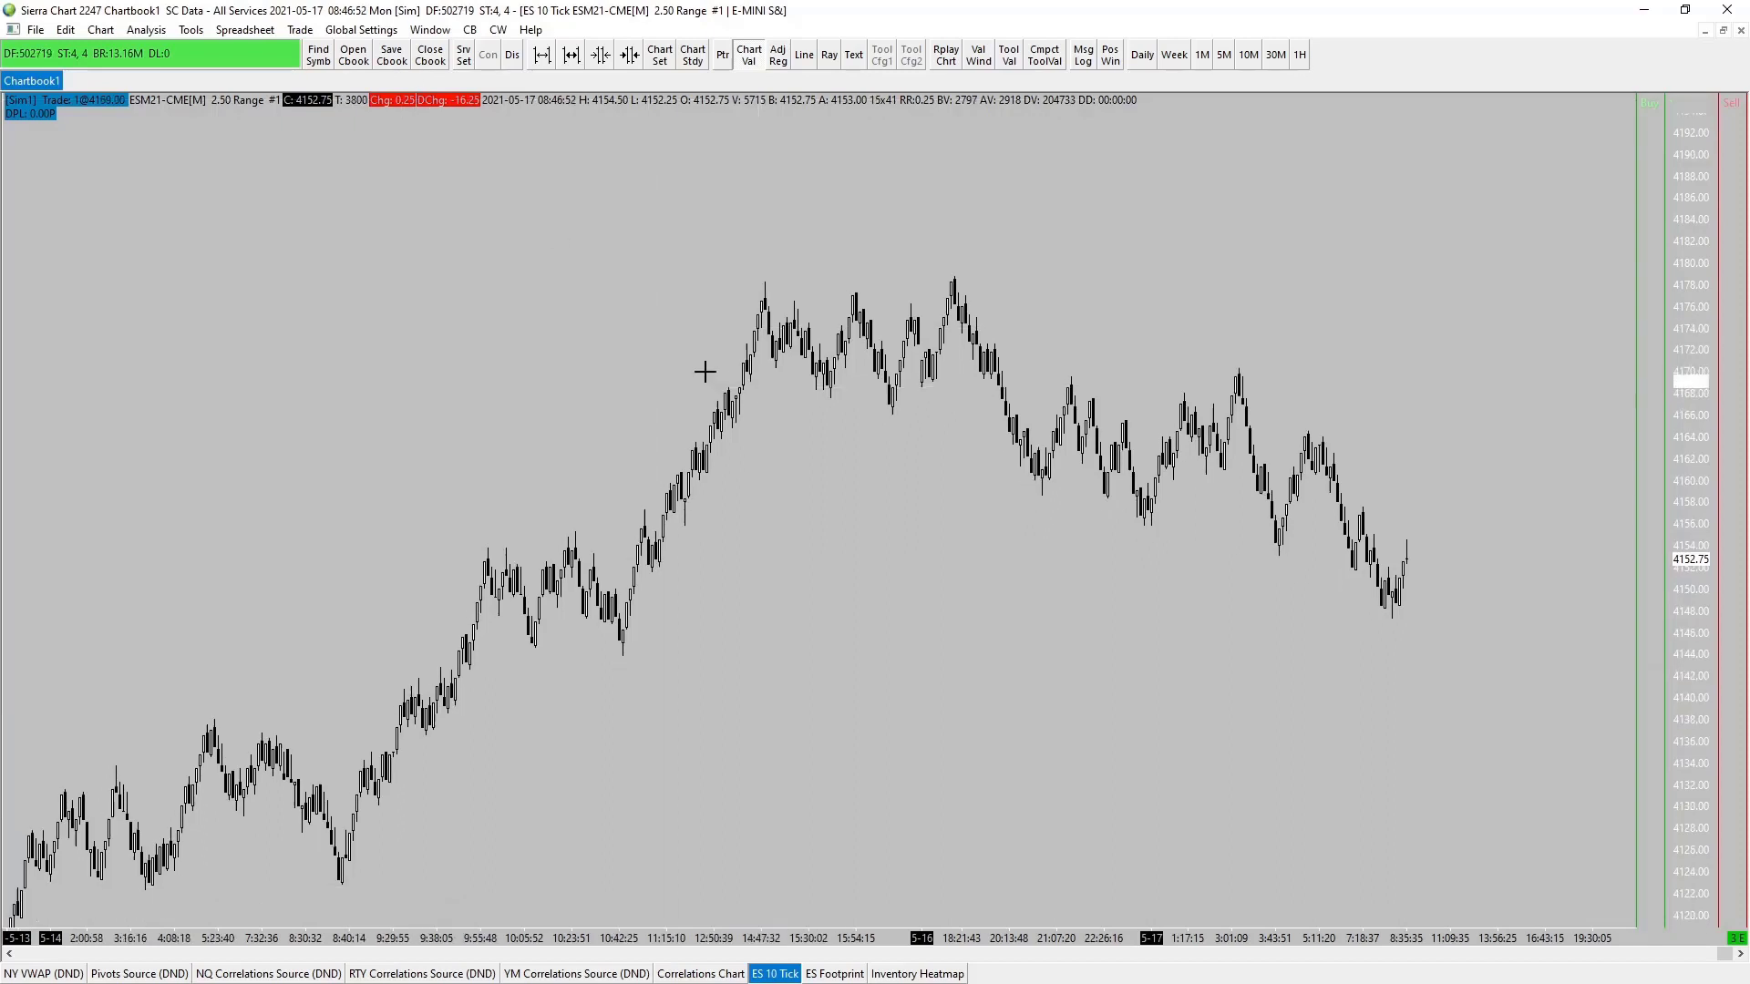
left_click(361, 30)
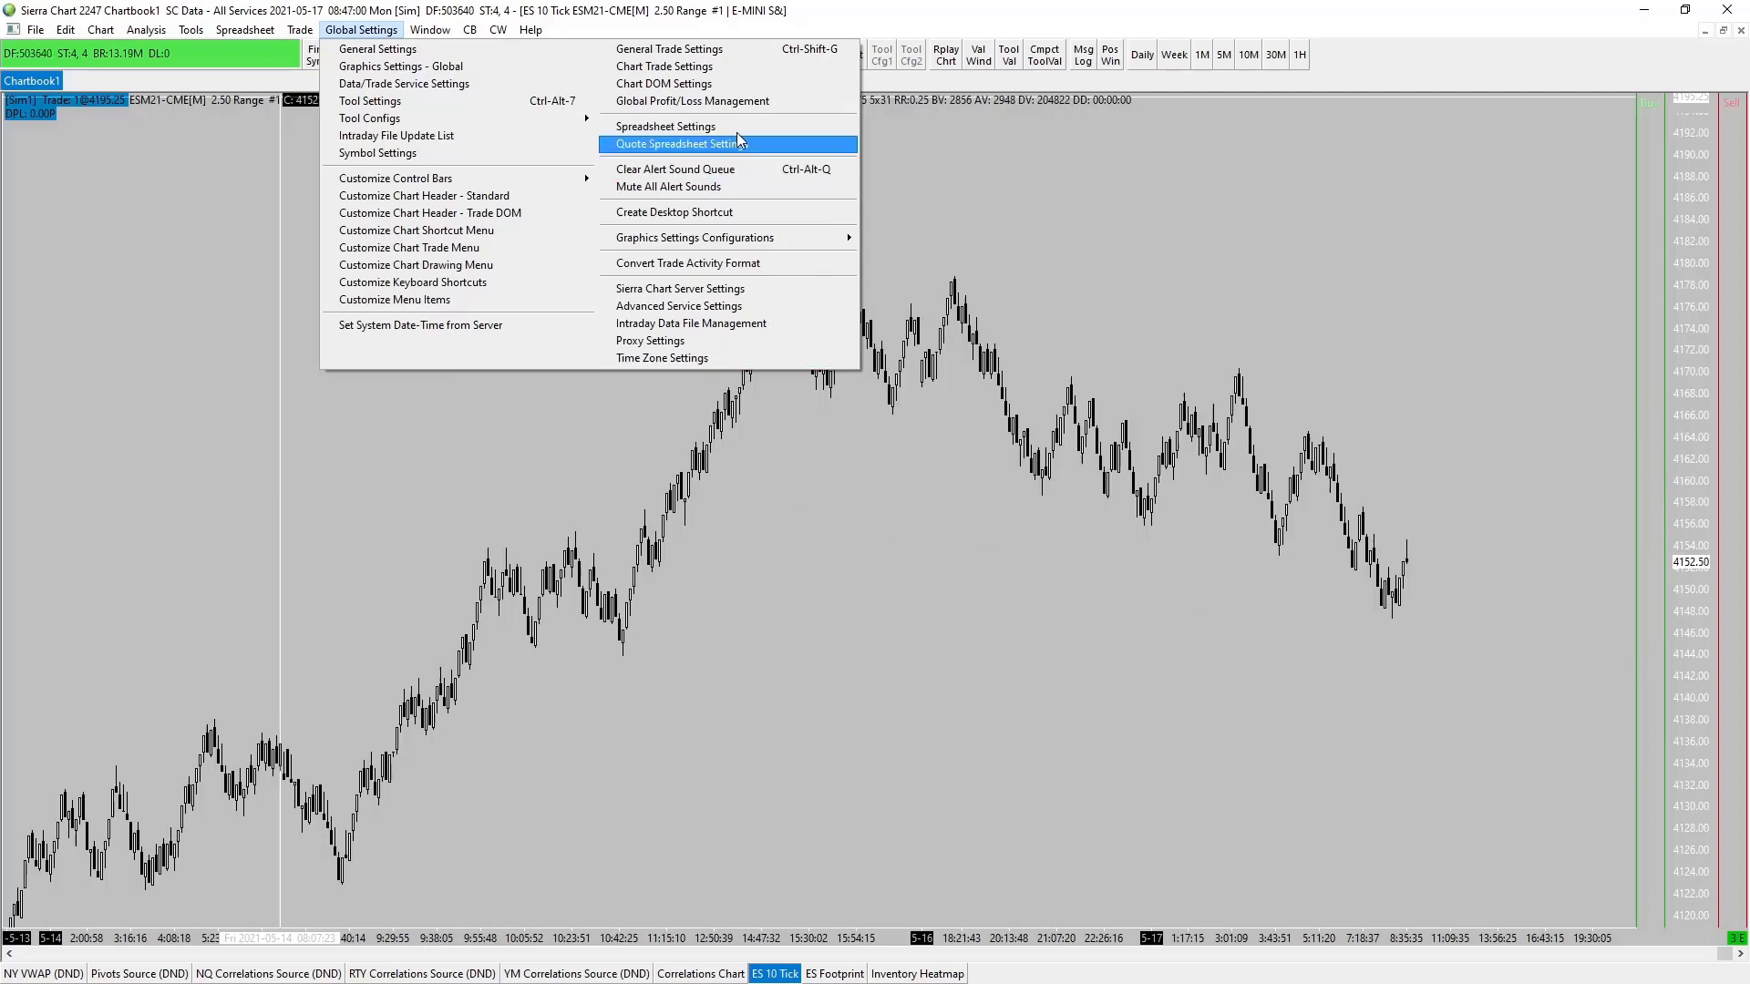
mouse_move(298, 37)
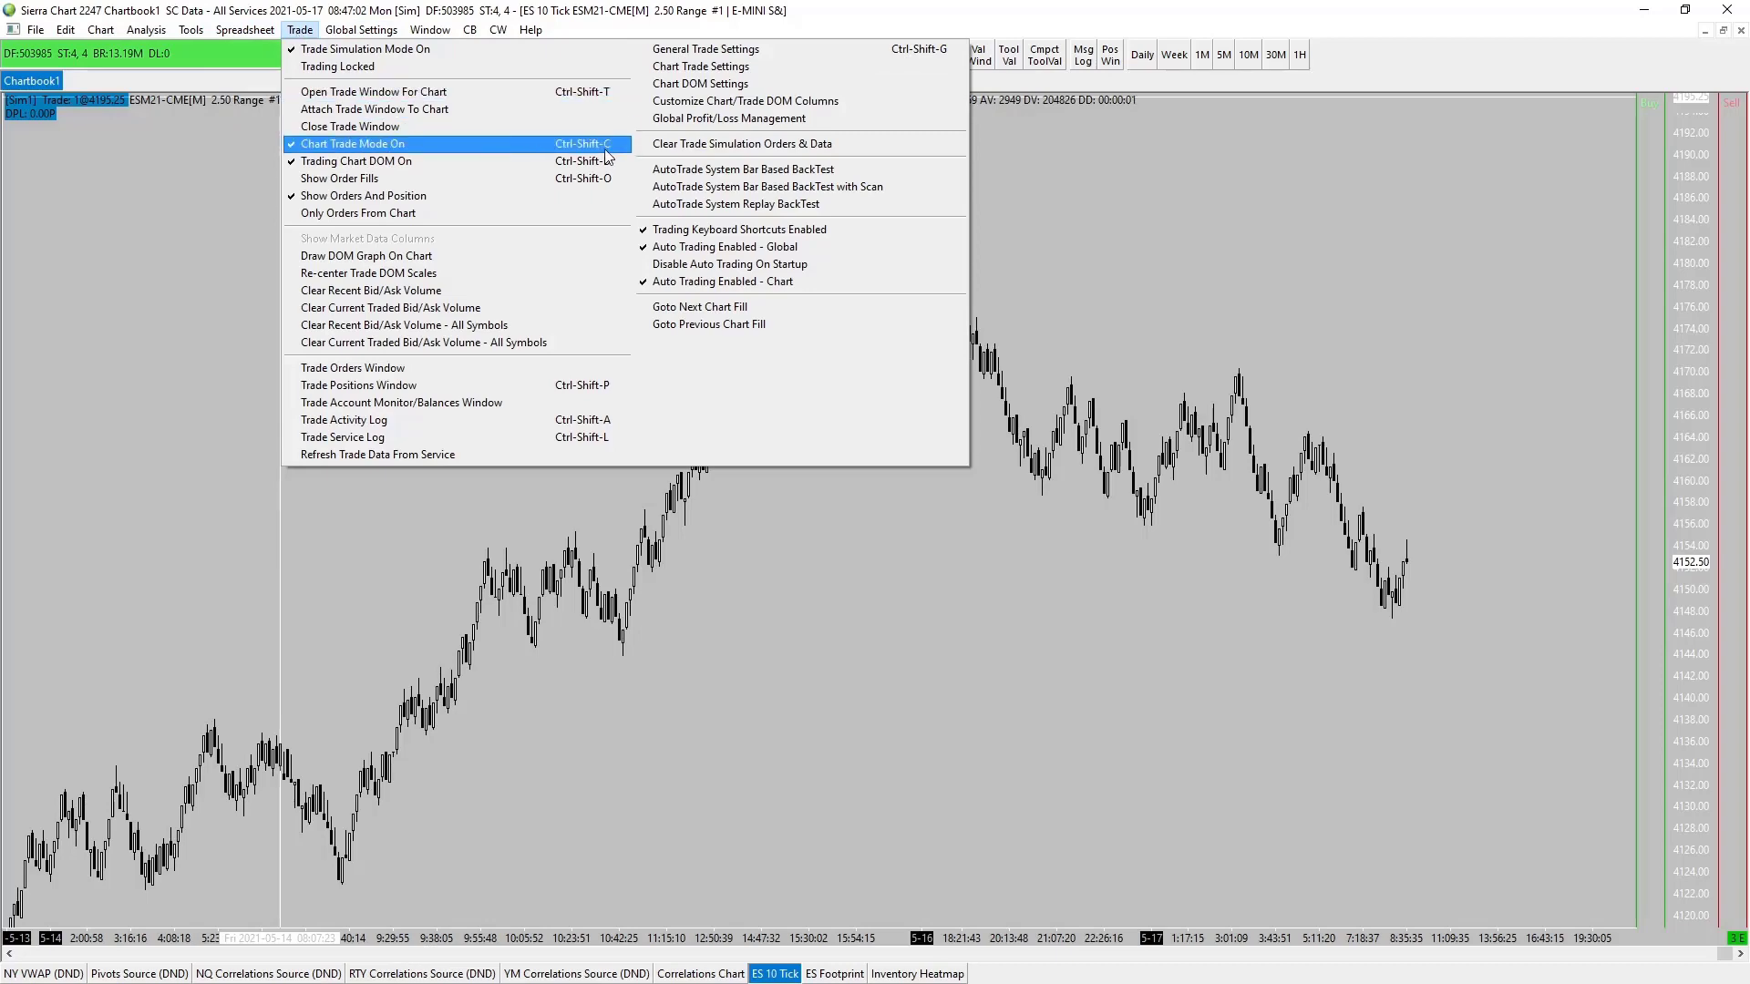
left_click(708, 100)
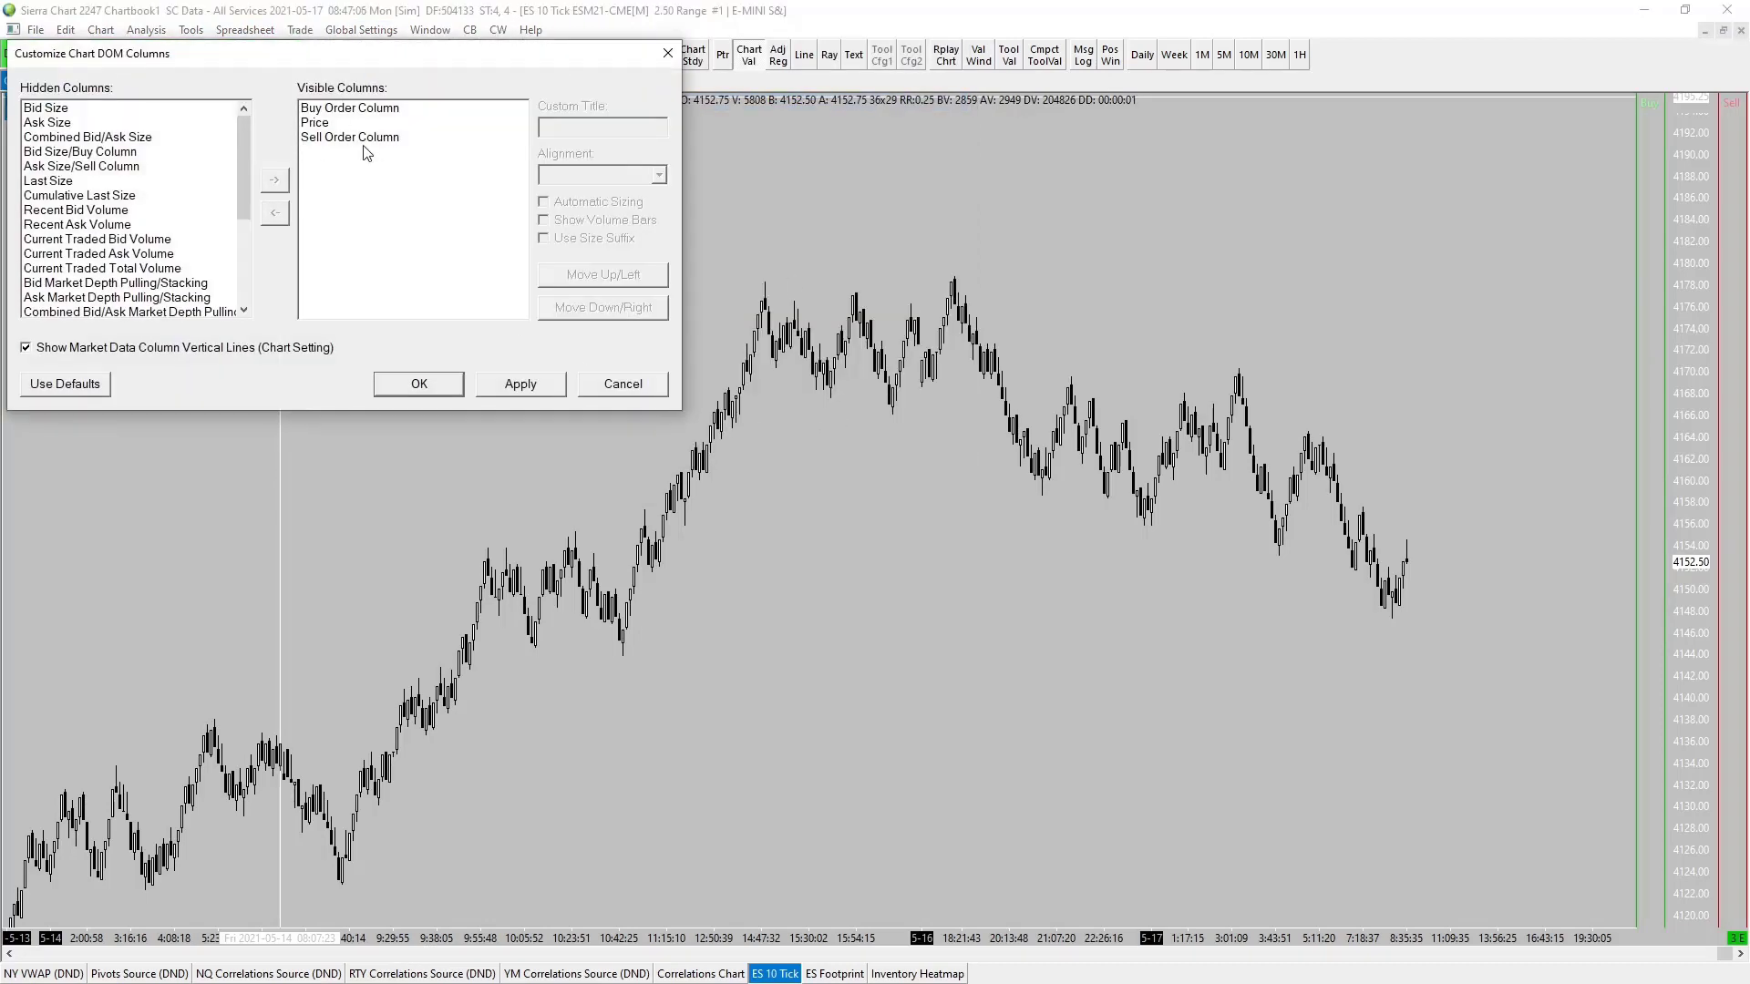
left_click(352, 142)
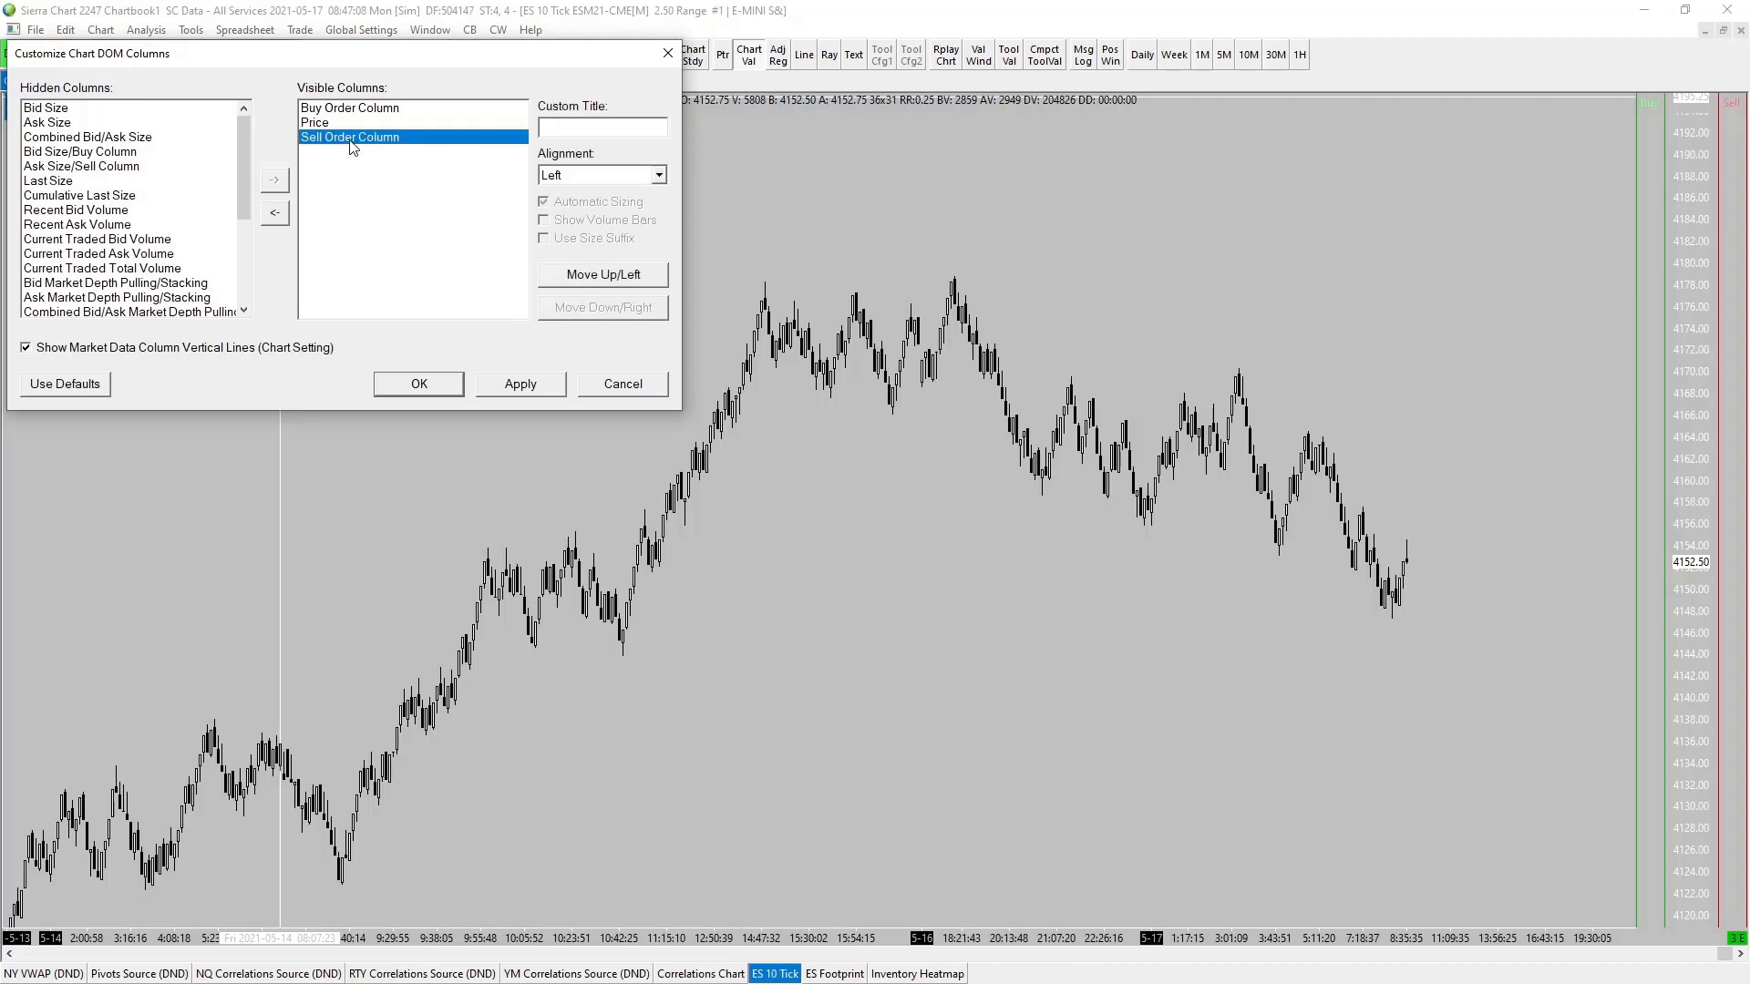
left_click(502, 384)
left_click(419, 384)
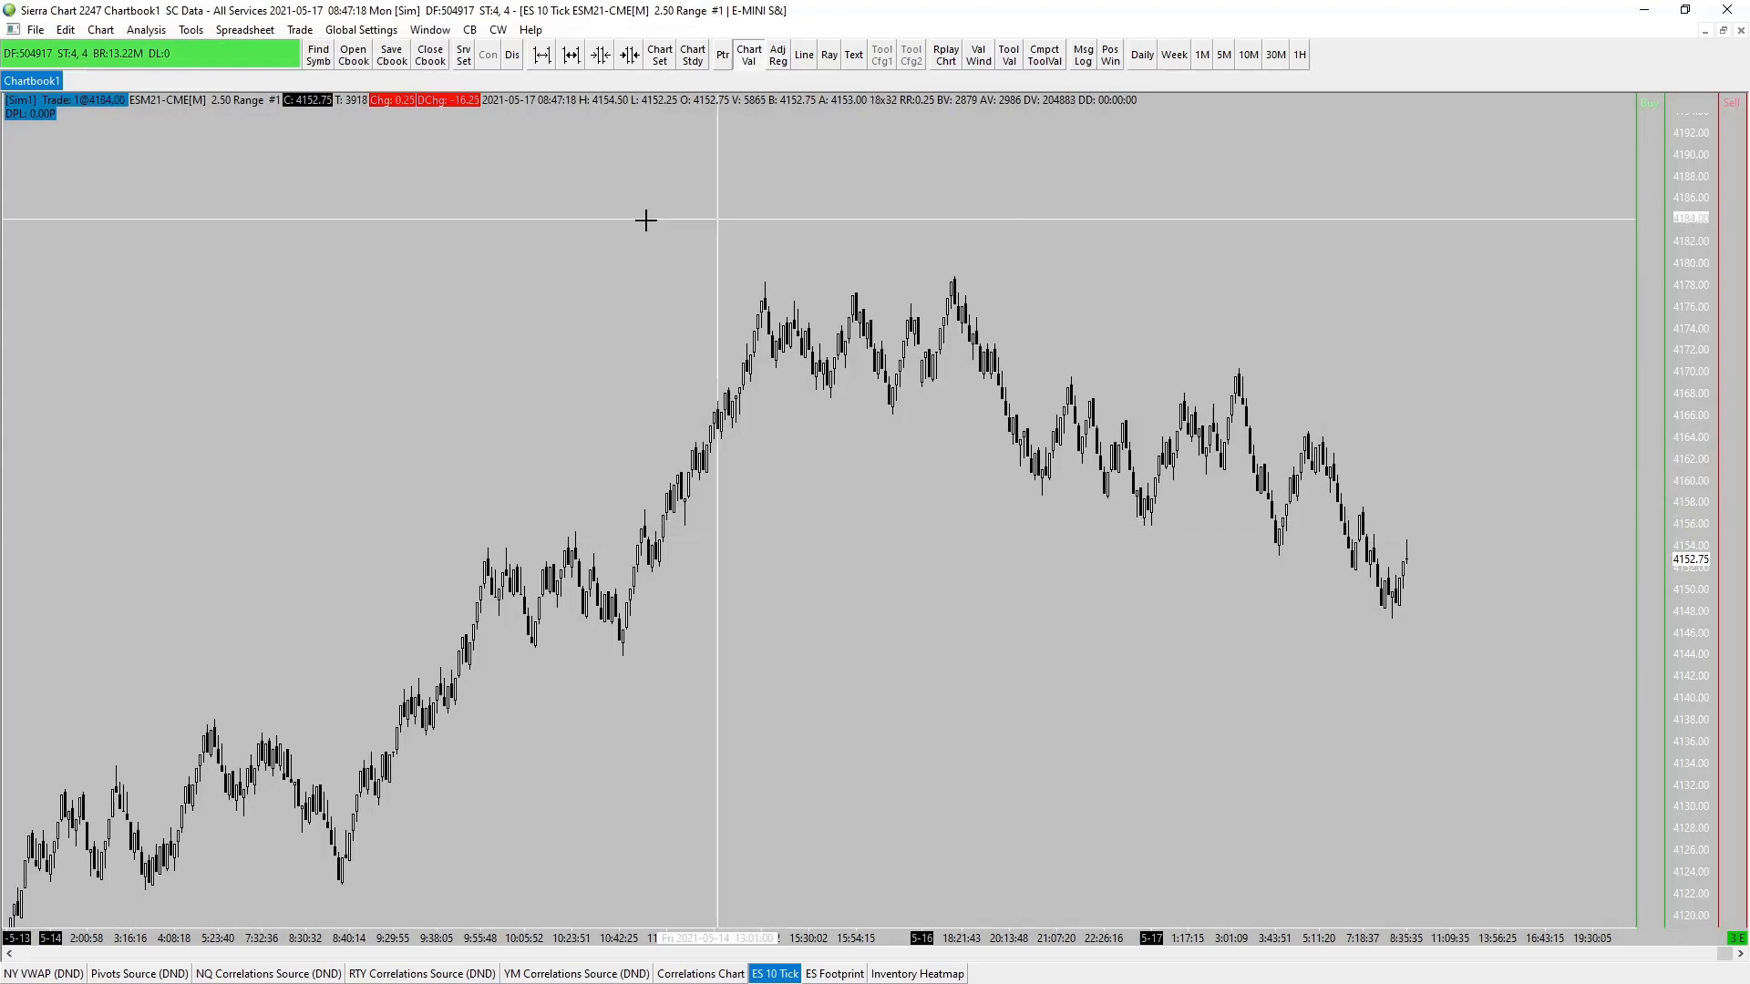
Step: Open the chart's Graphics Settings and scroll down to the Chart DOM colour entries
left_click(98, 30)
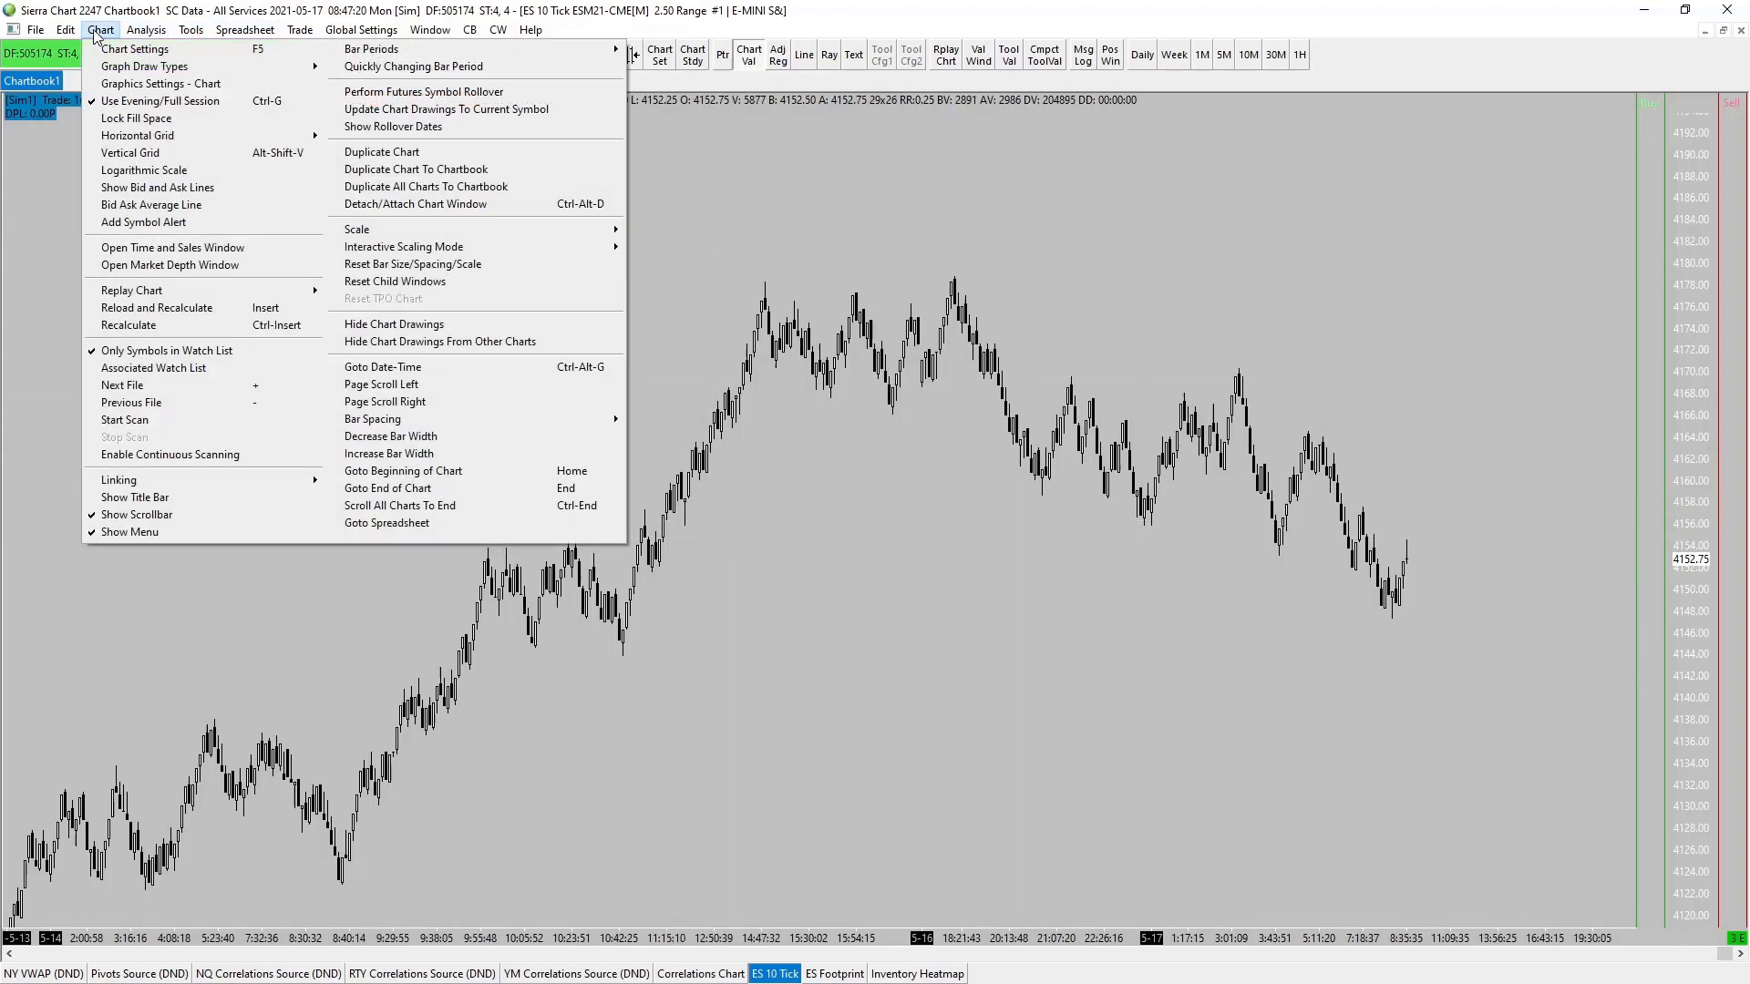
left_click(144, 84)
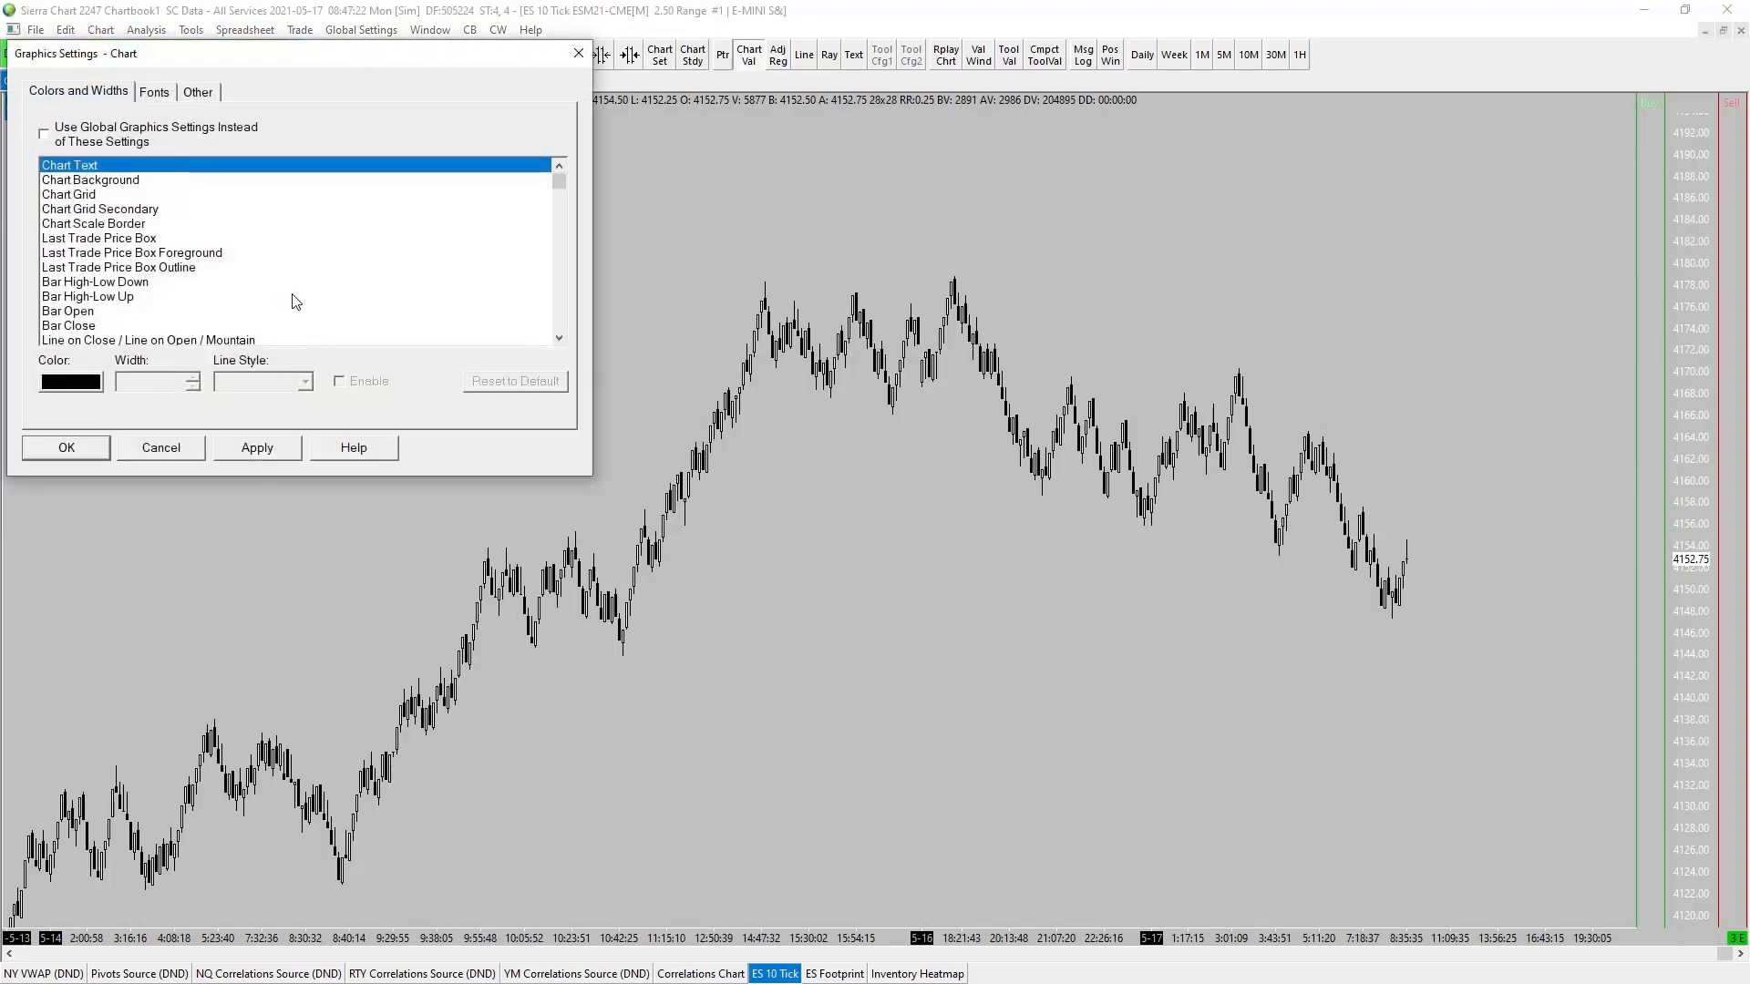
left_click_drag(310, 50, 762, 60)
scroll(693, 215, "down", 3)
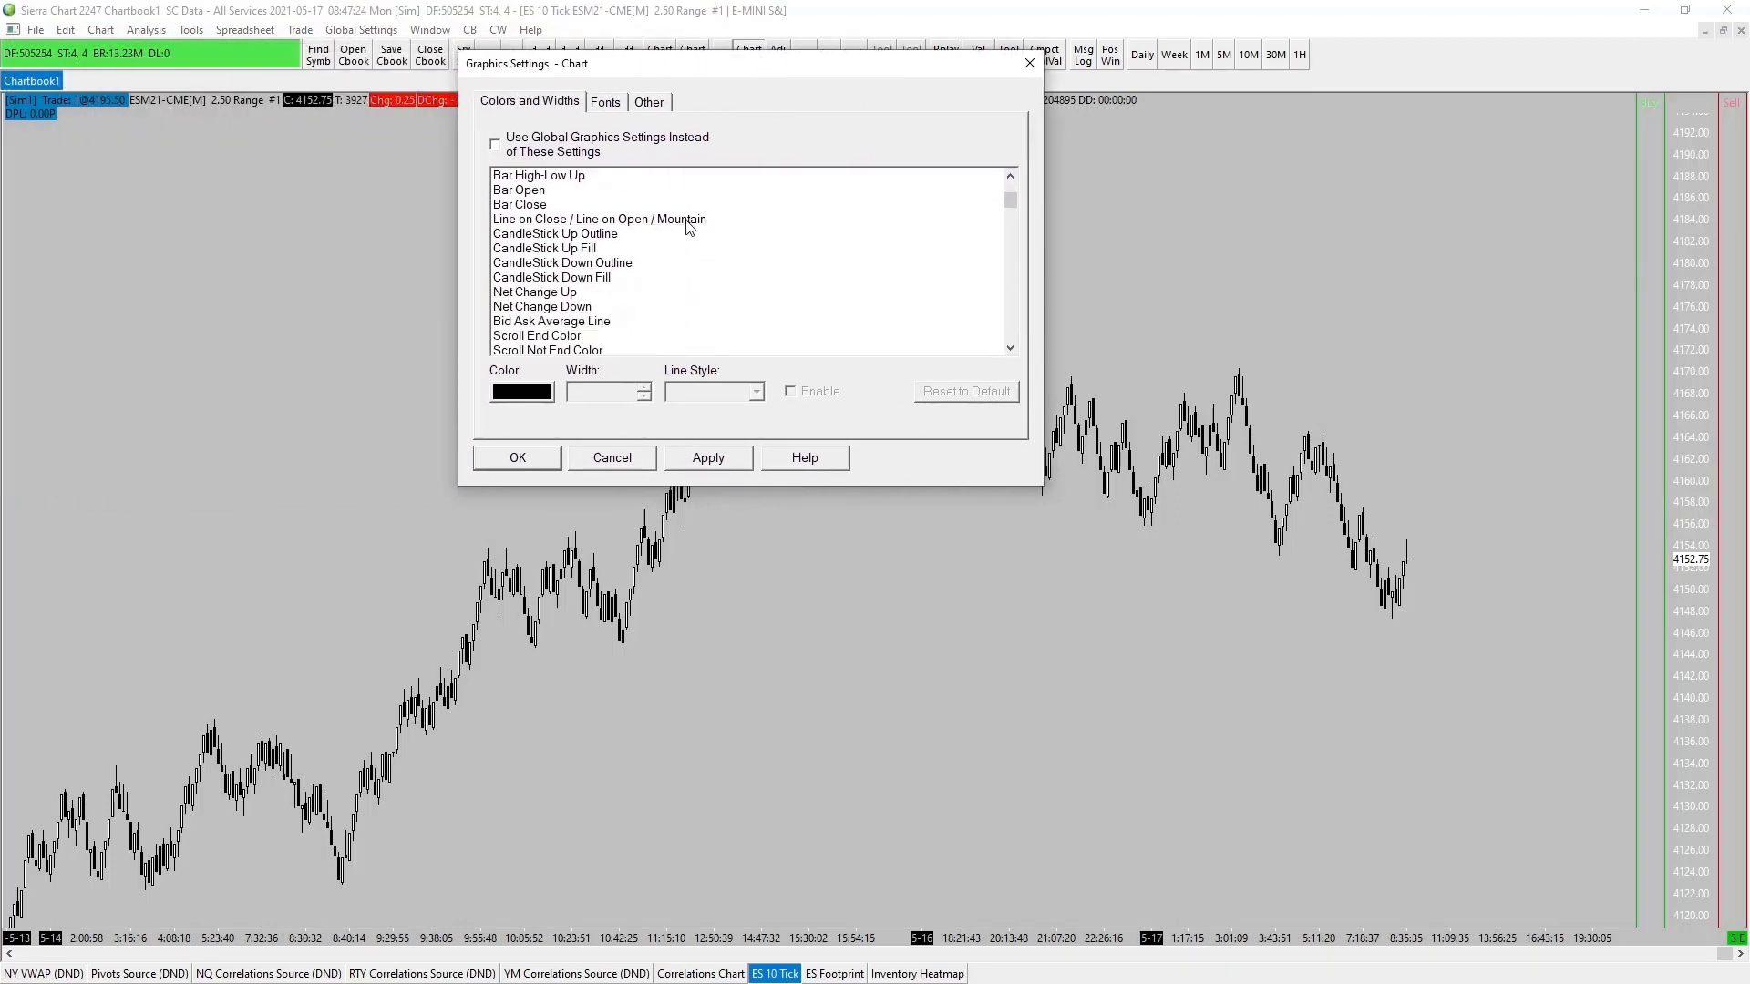
scroll(690, 227, "down", 2)
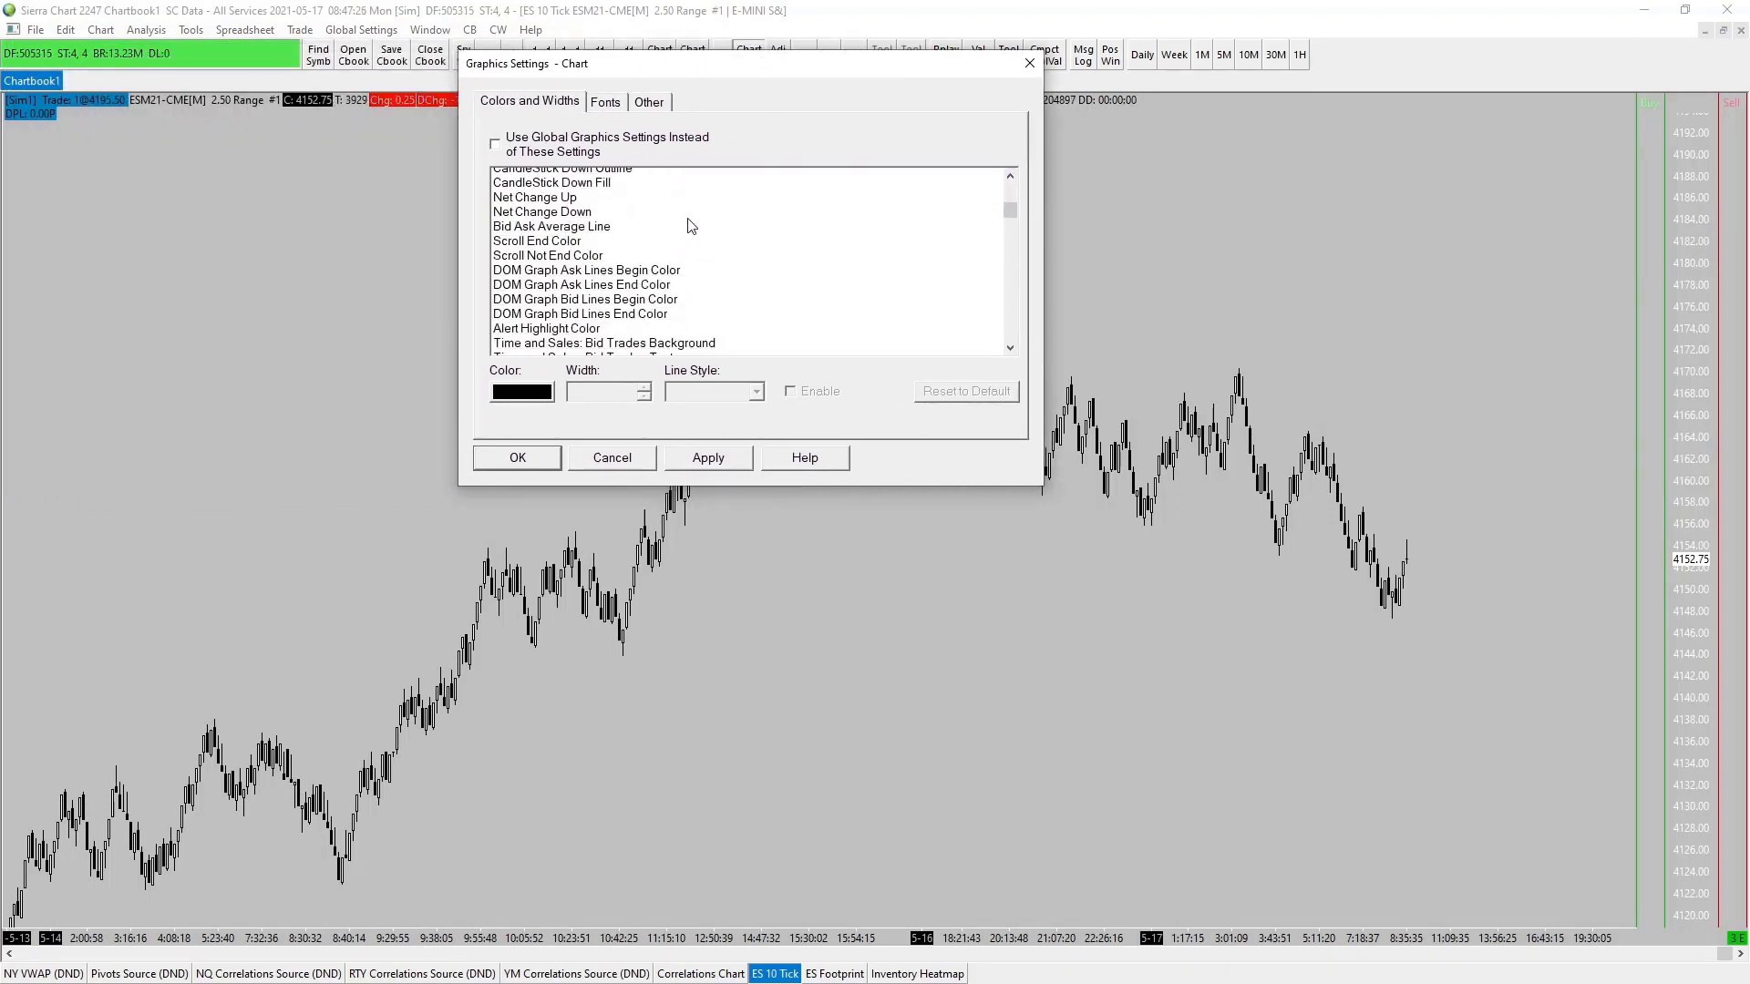
scroll(690, 227, "down", 1)
scroll(690, 227, "down", 3)
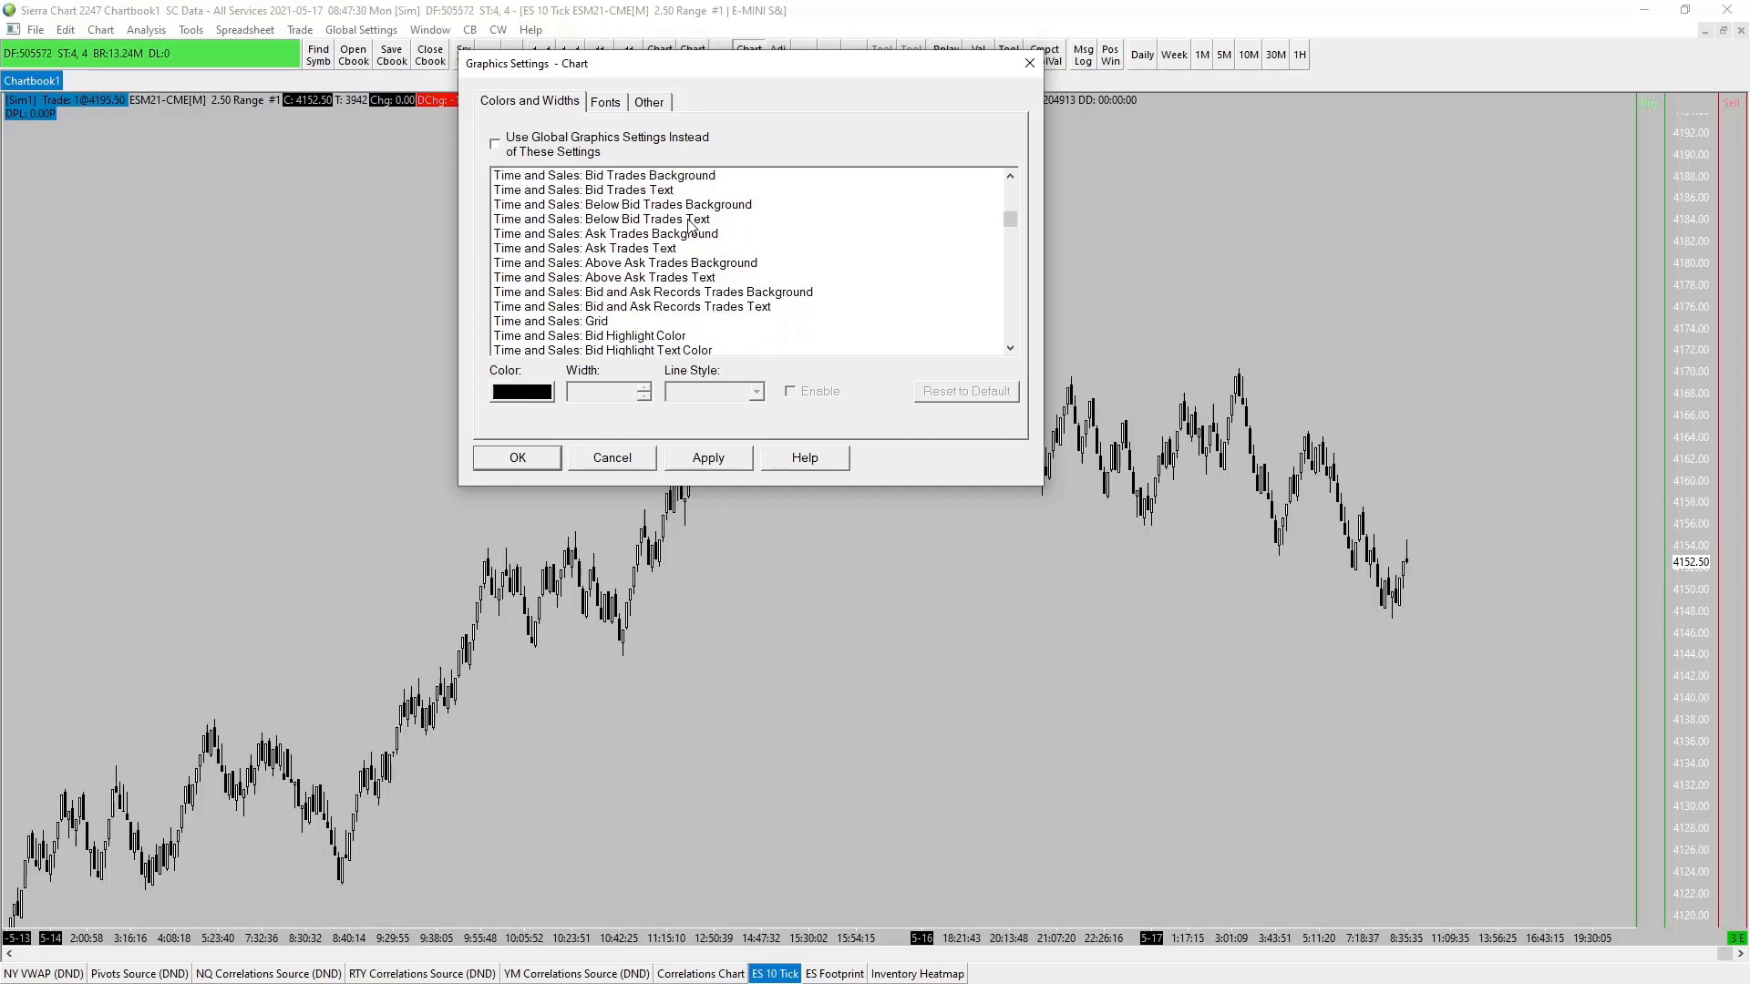
scroll(690, 227, "down", 3)
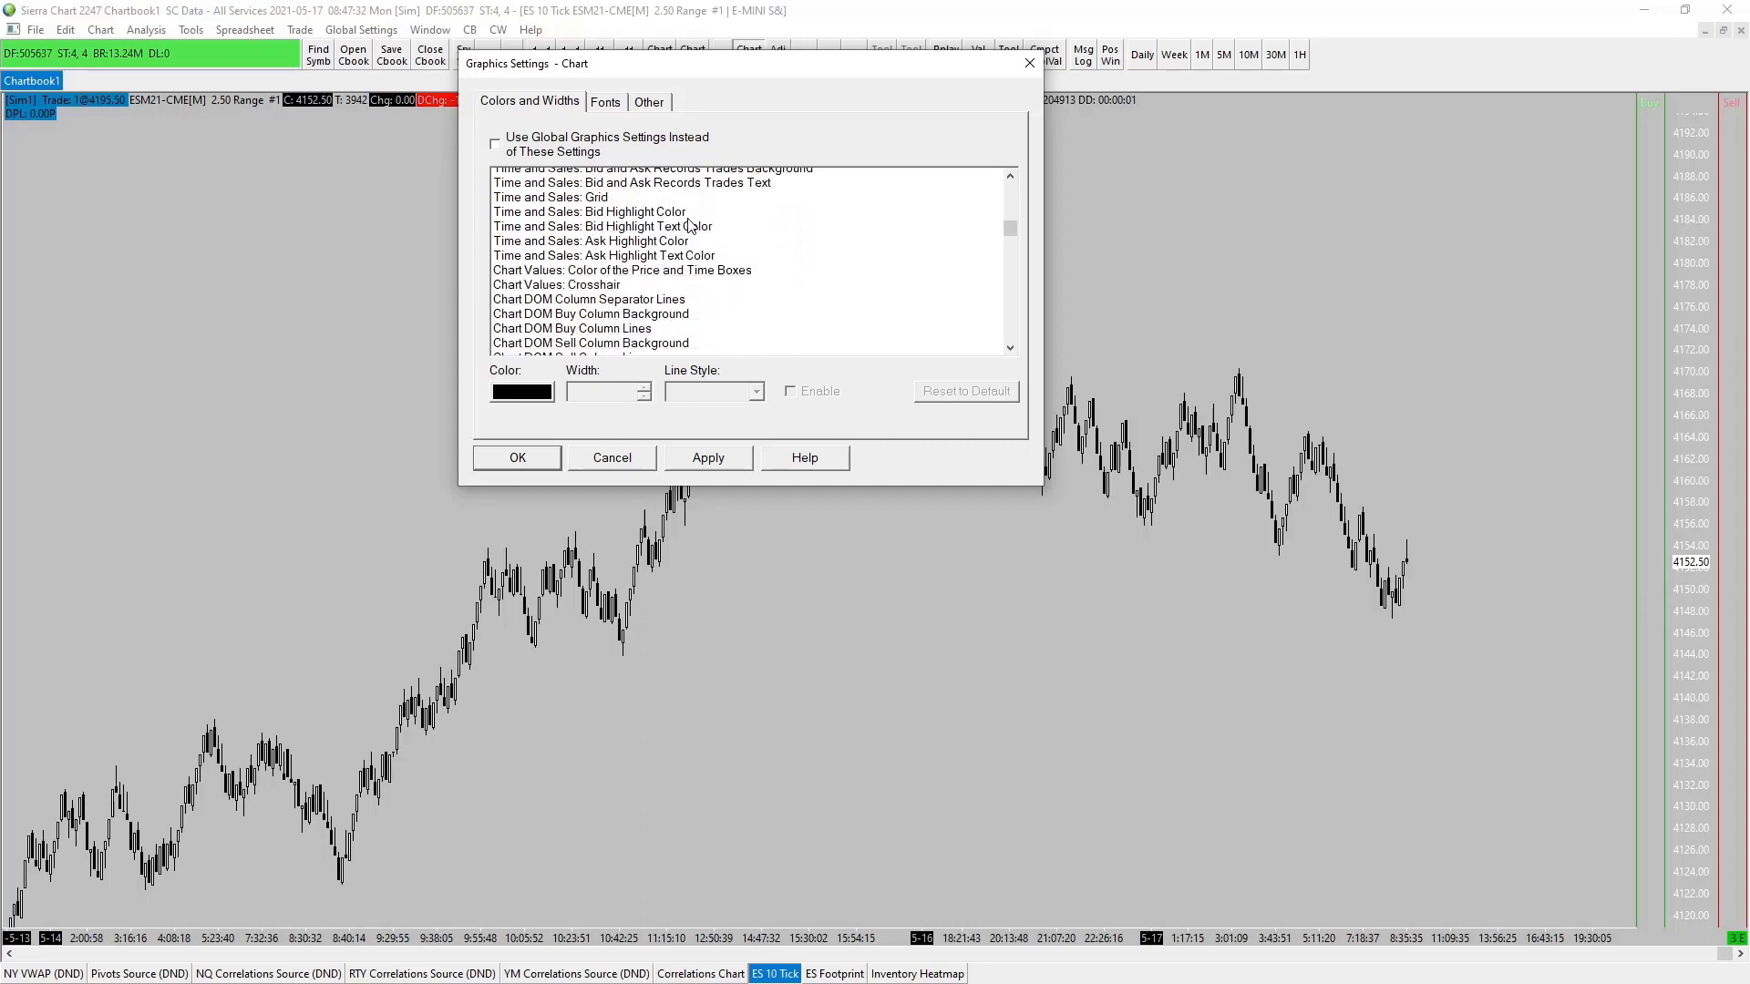
scroll(690, 227, "down", 1)
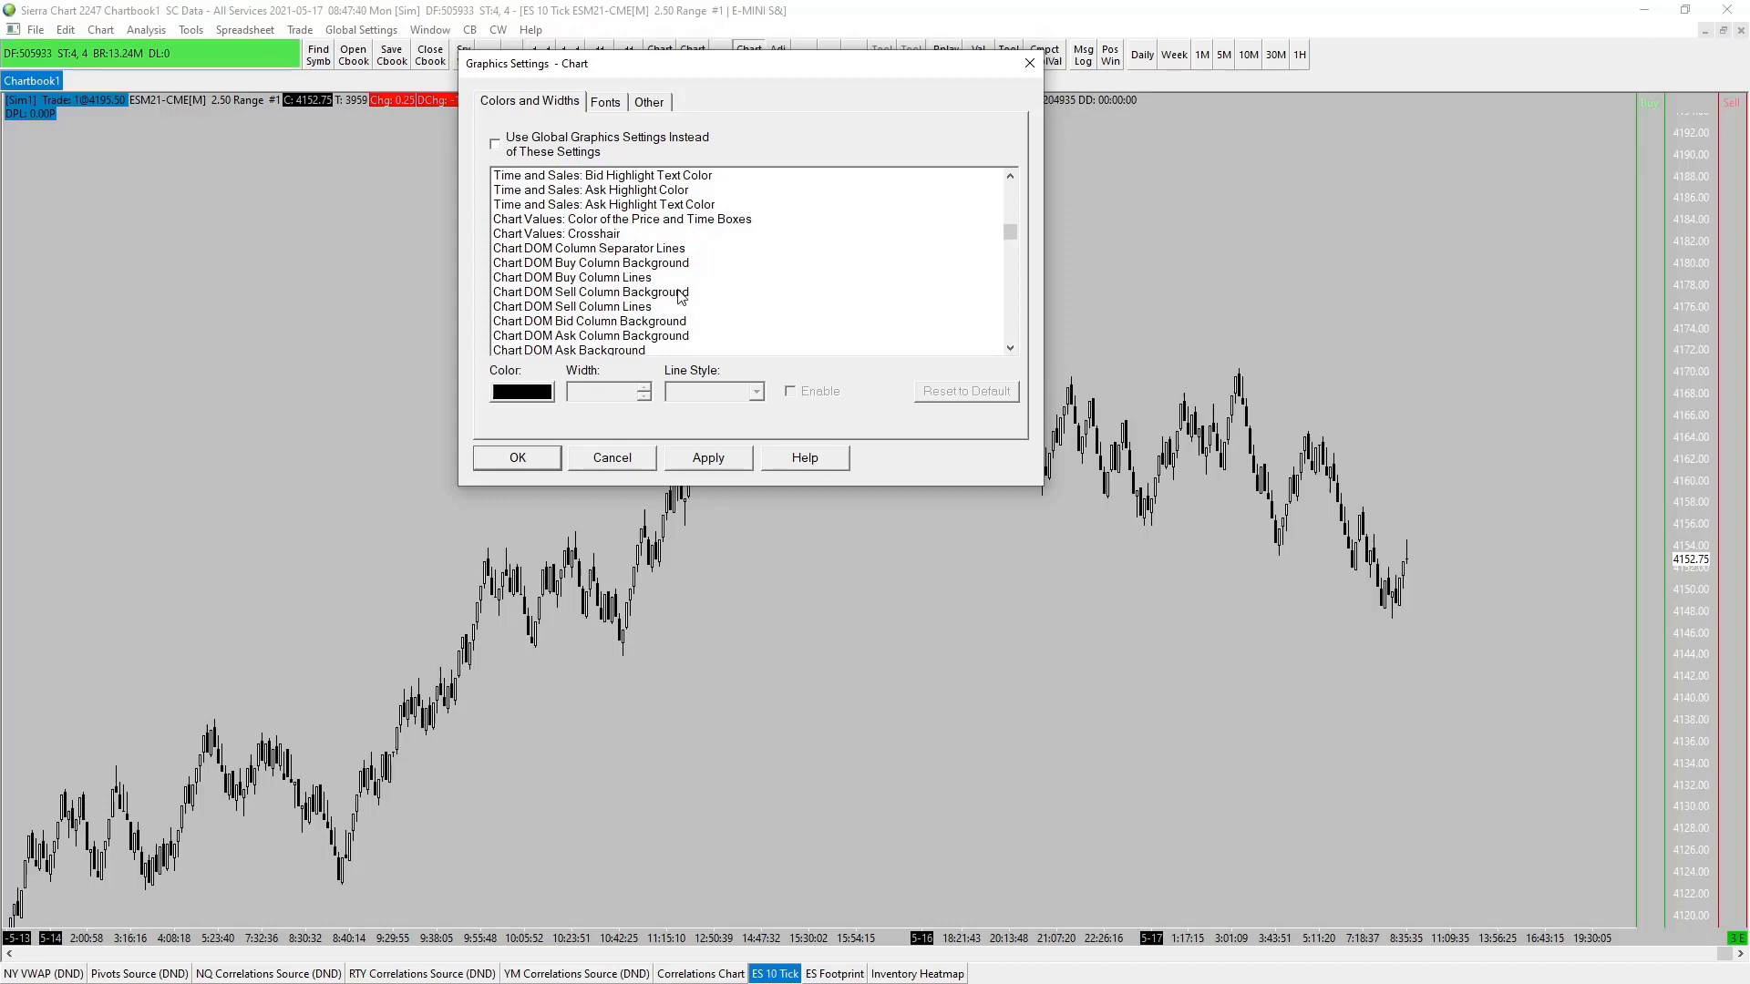
scroll(665, 310, "down", 1)
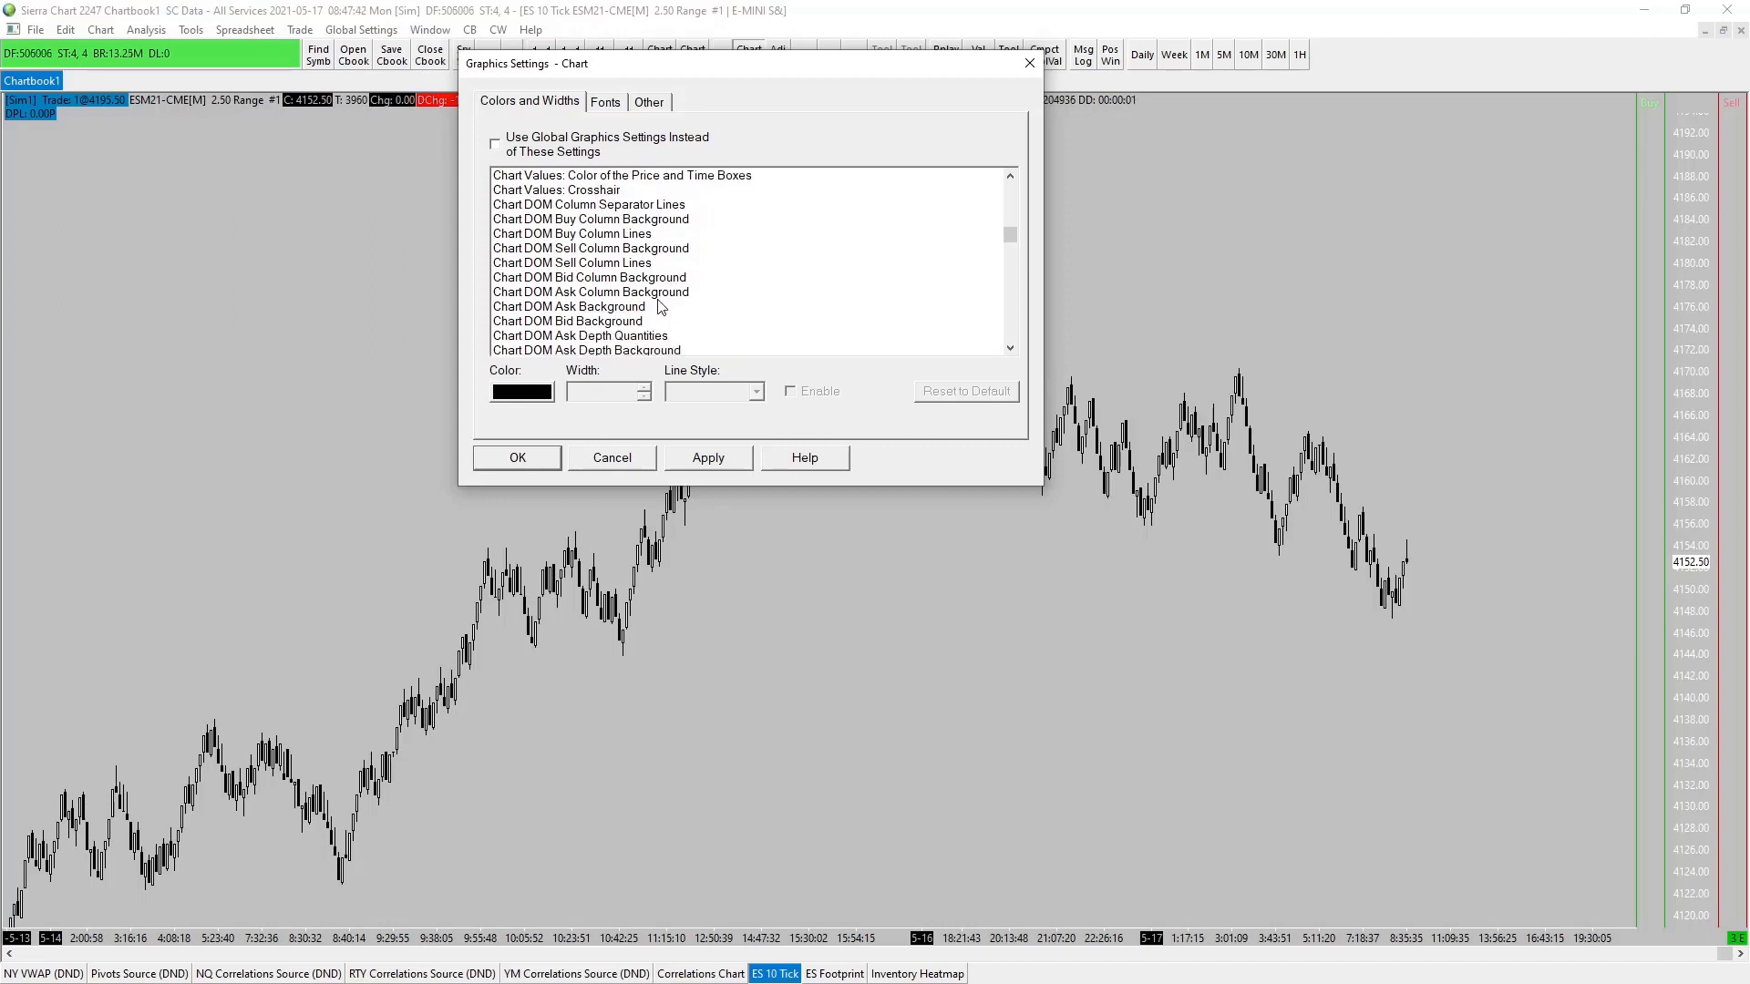
scroll(652, 317, "down", 1)
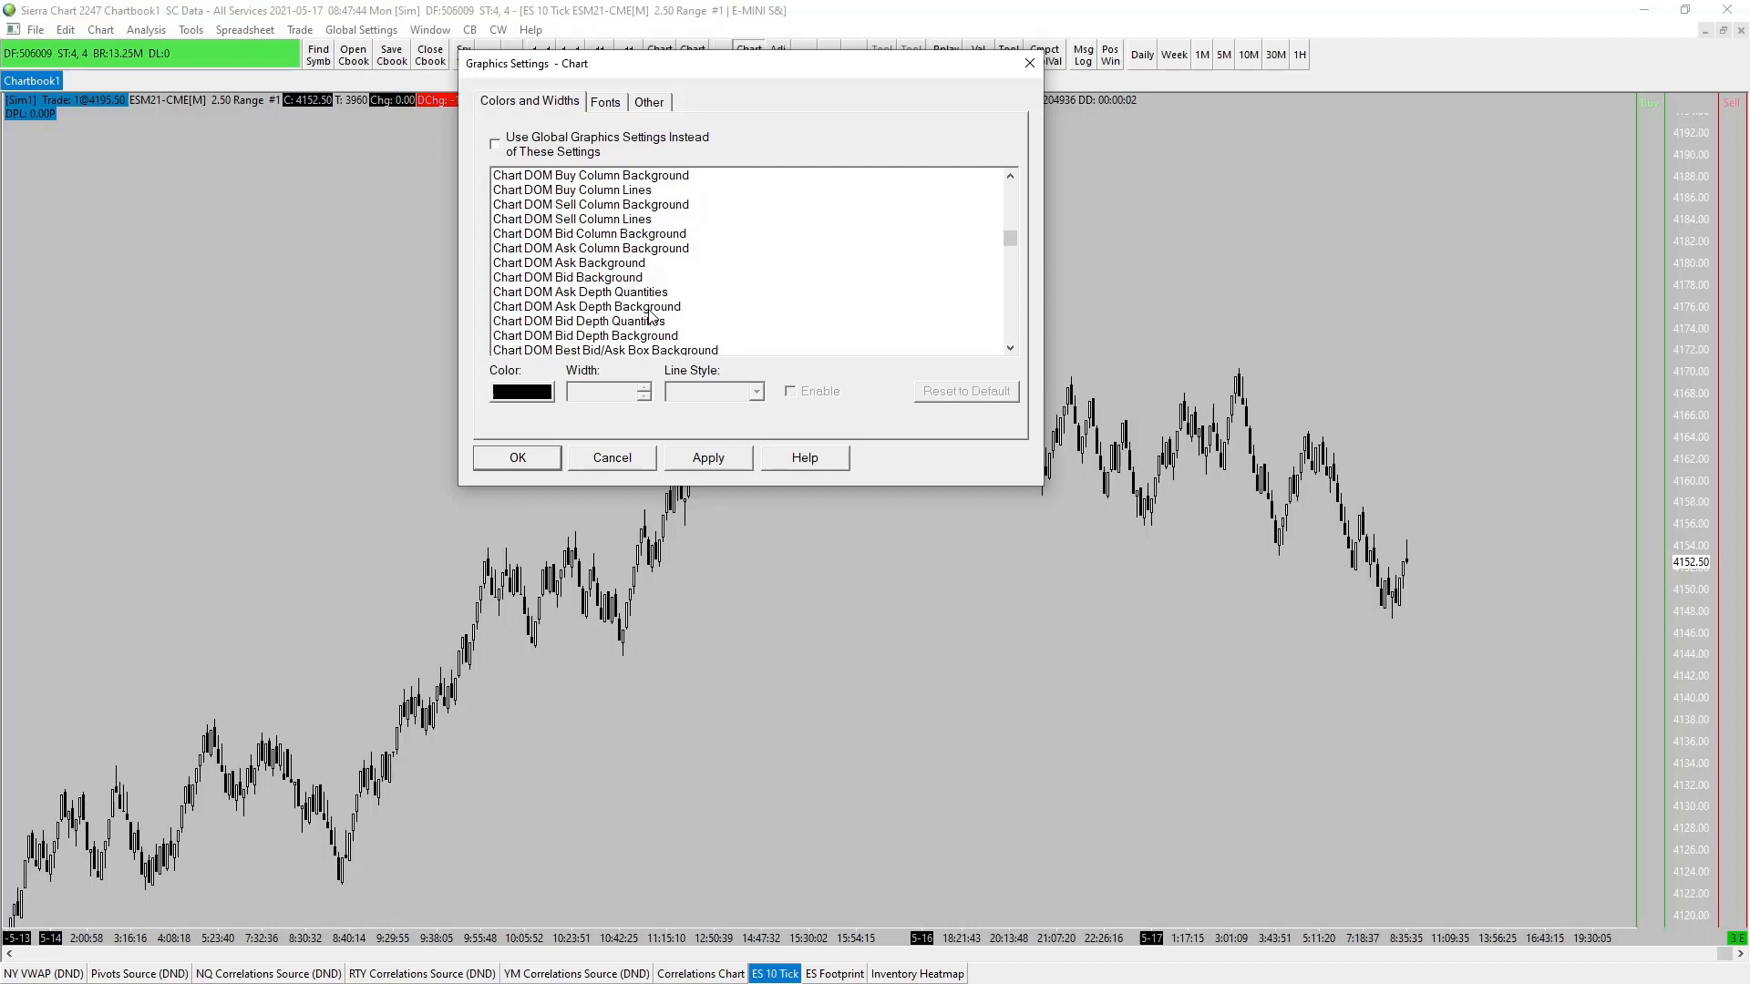
Step: Review the Chart DOM depth, order quantity, high/low, recenter and P&L colours
left_click(674, 307)
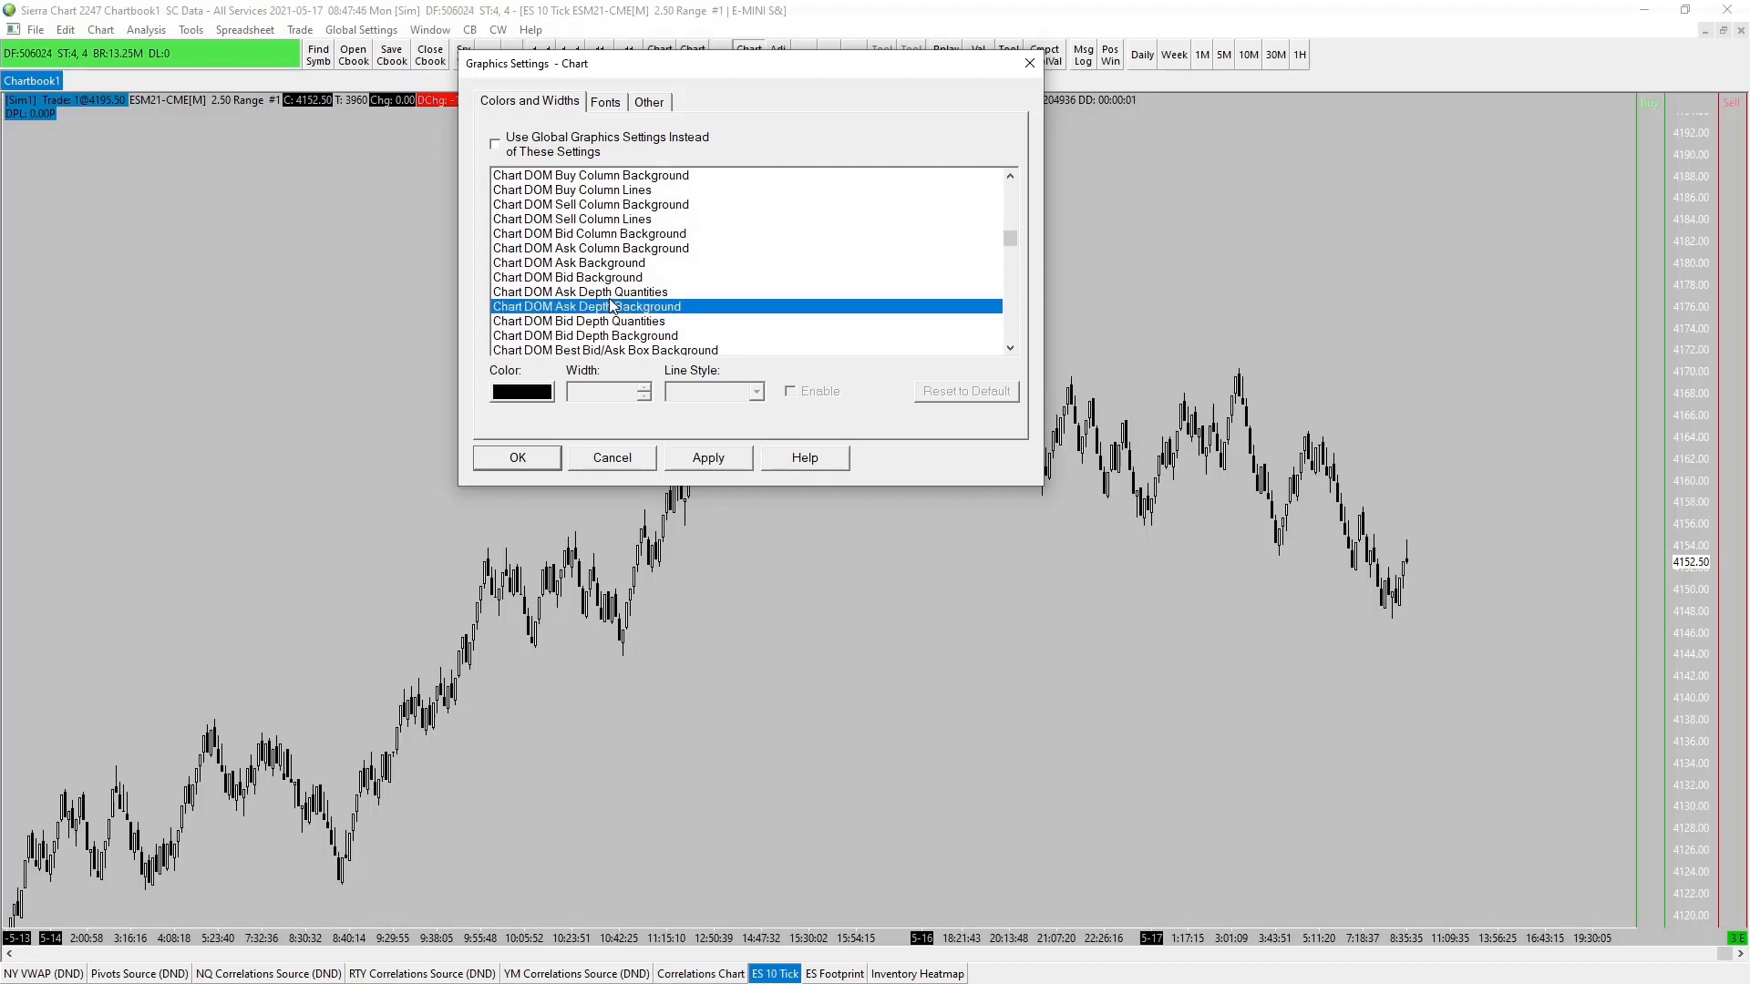
left_click(609, 294)
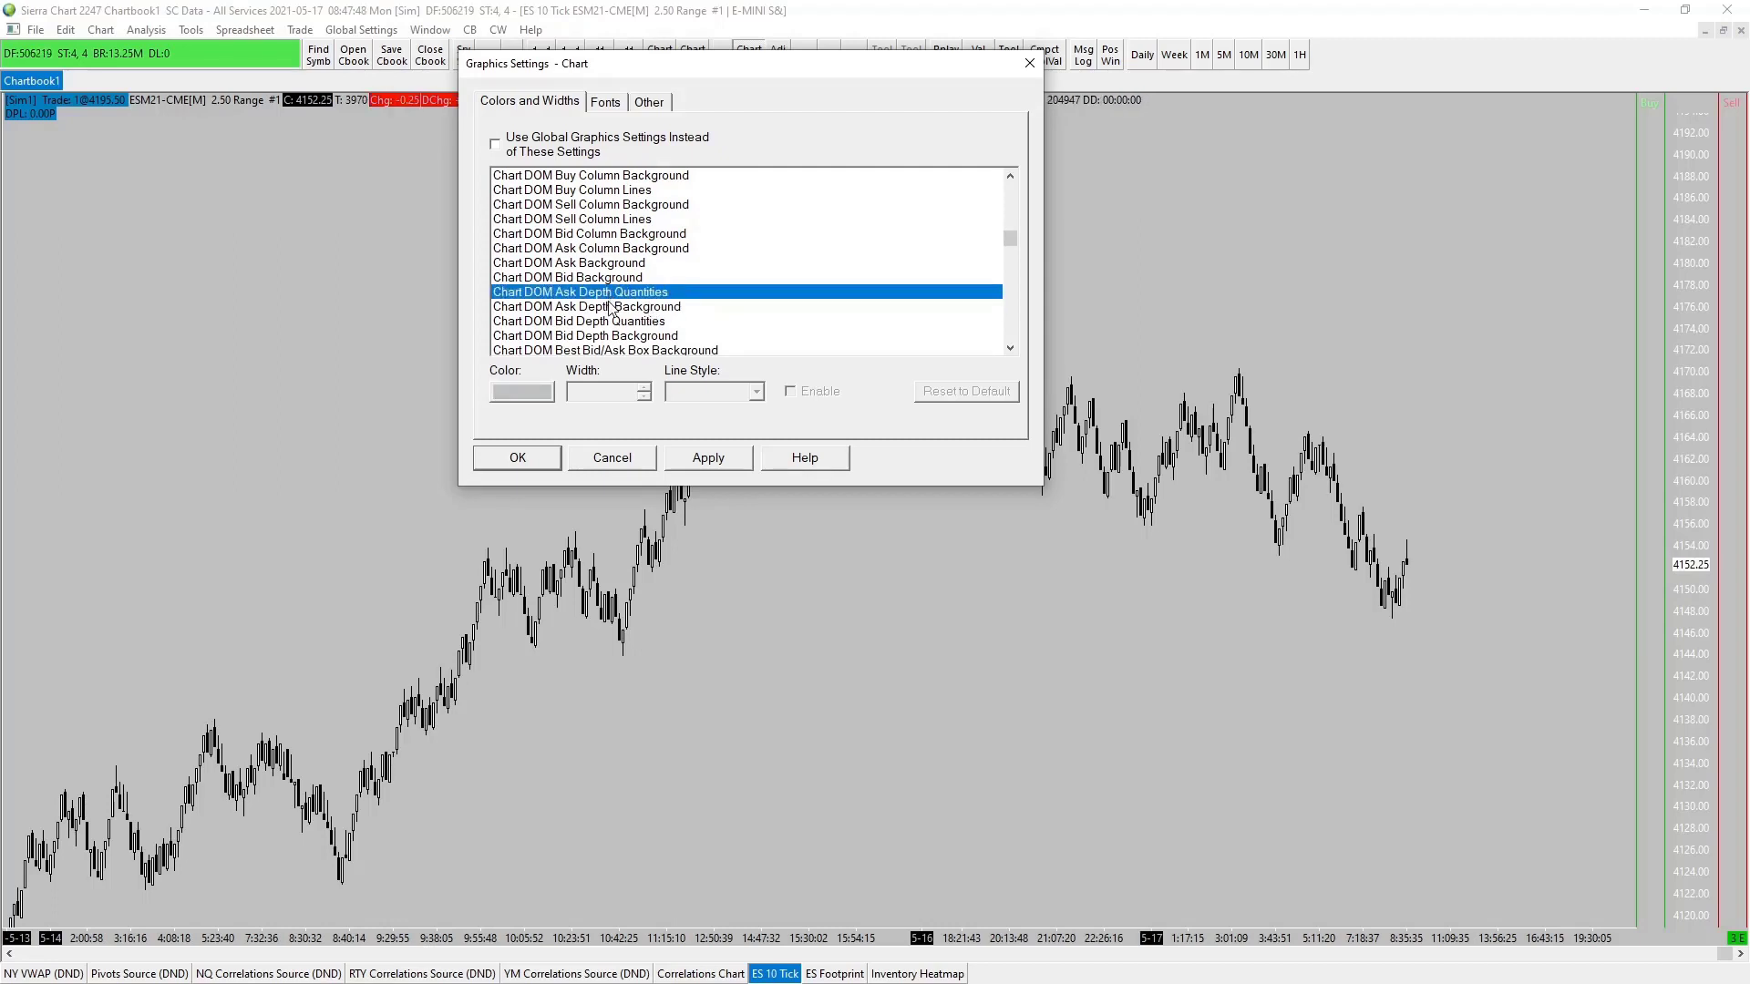
left_click(636, 308)
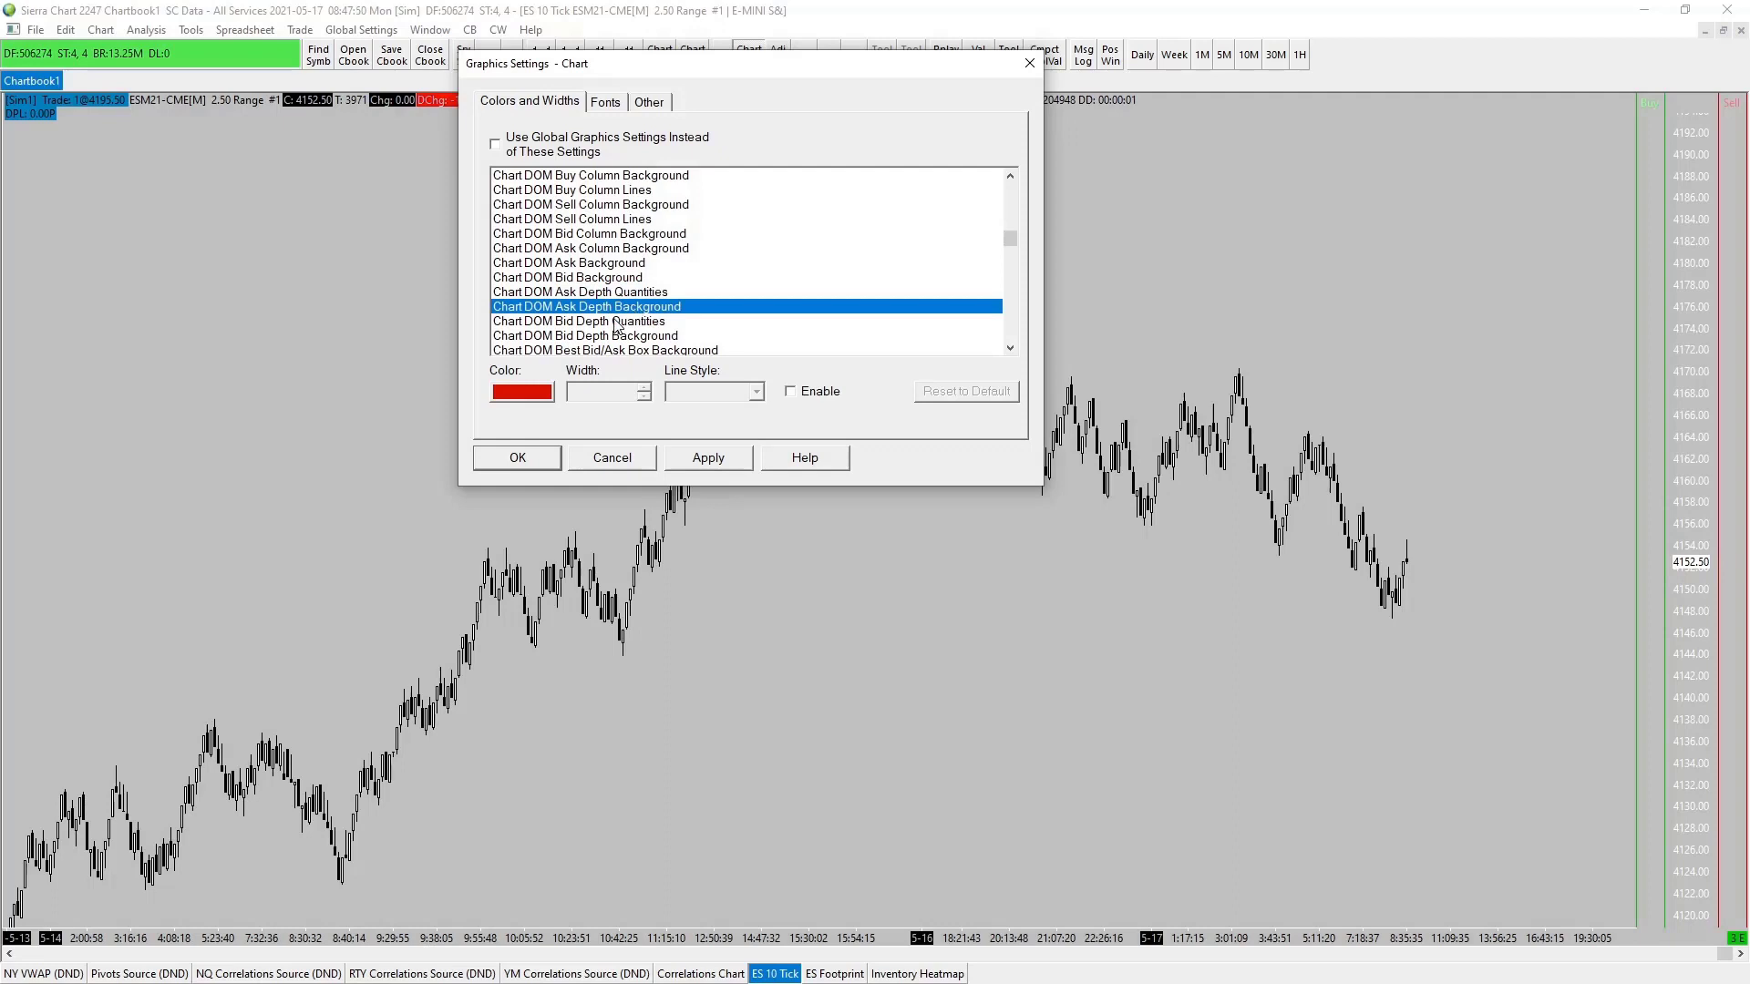
left_click(617, 324)
scroll(612, 274, "down", 3)
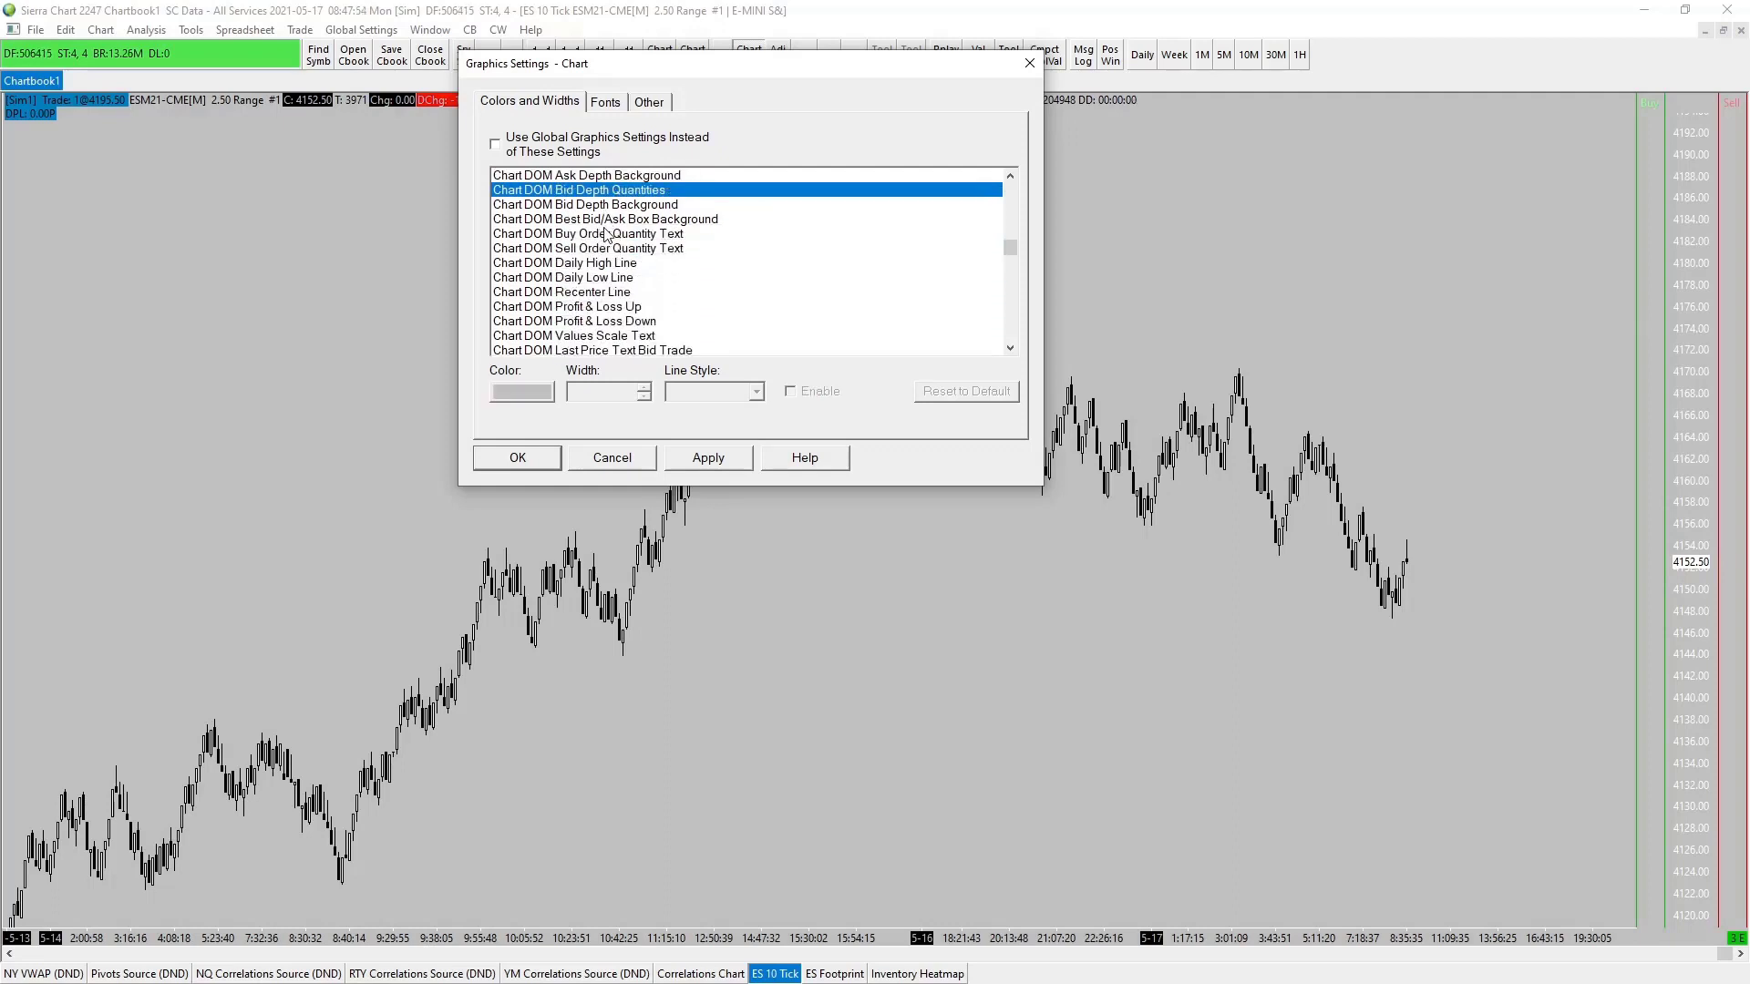
left_click(608, 234)
left_click(609, 248)
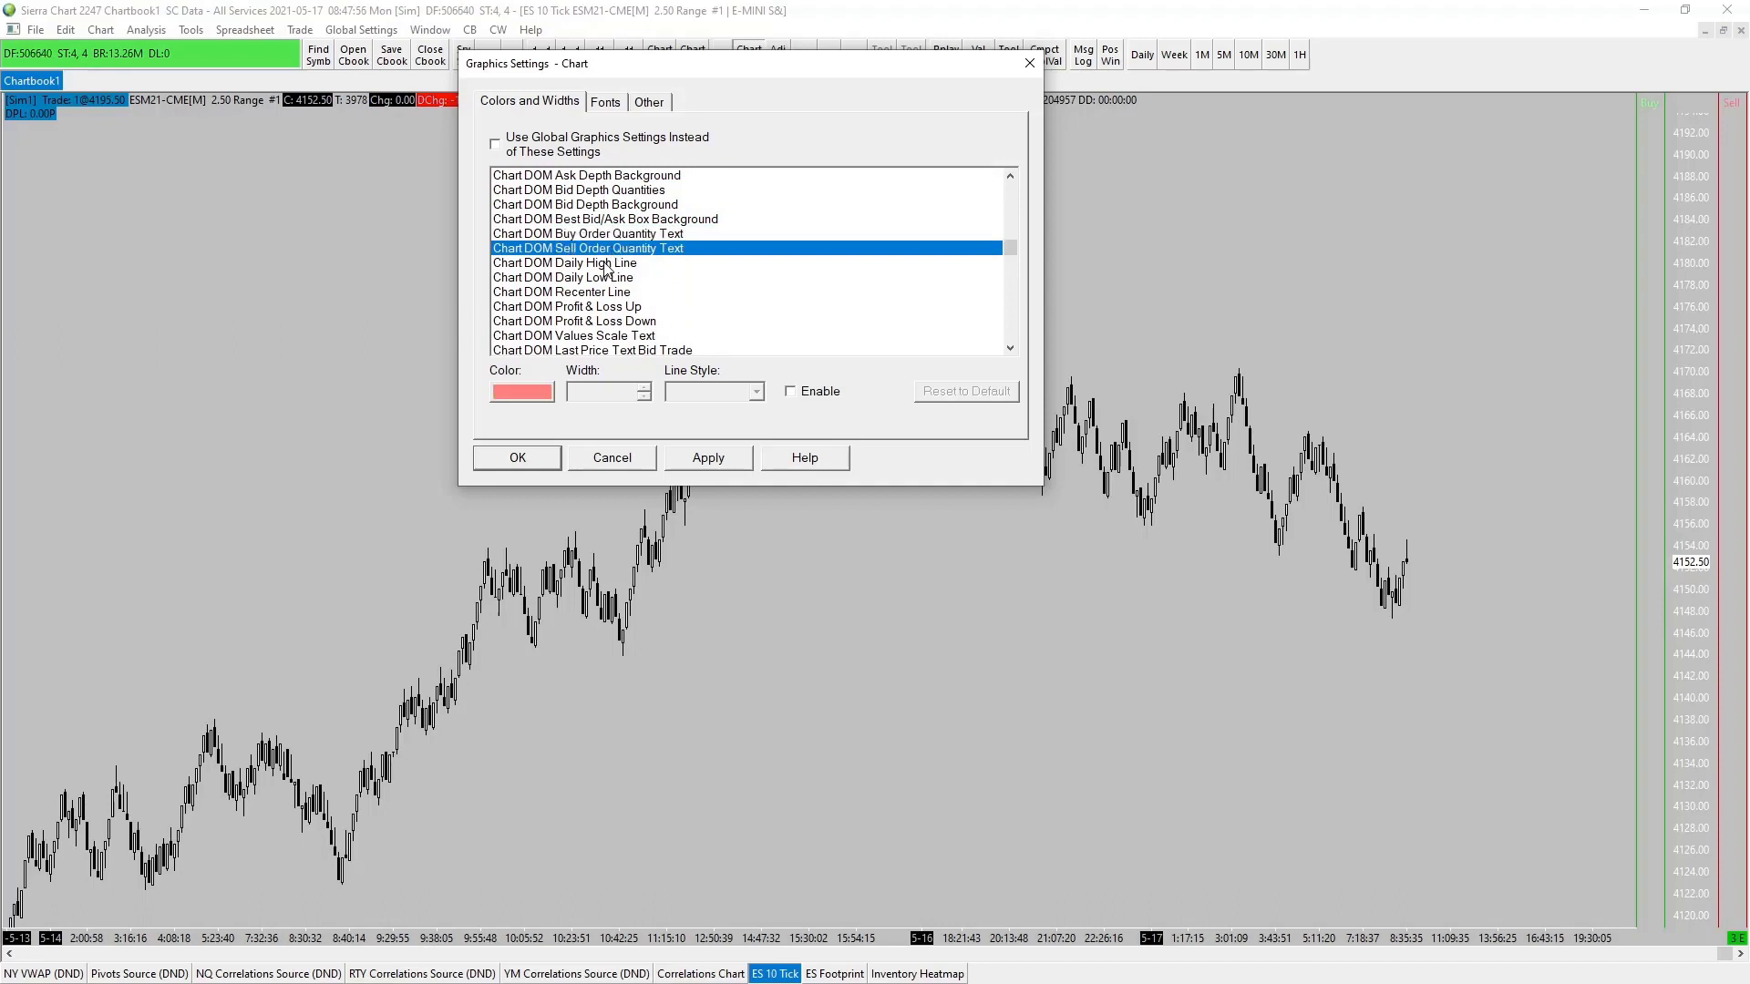
left_click(606, 264)
left_click(602, 278)
left_click(598, 291)
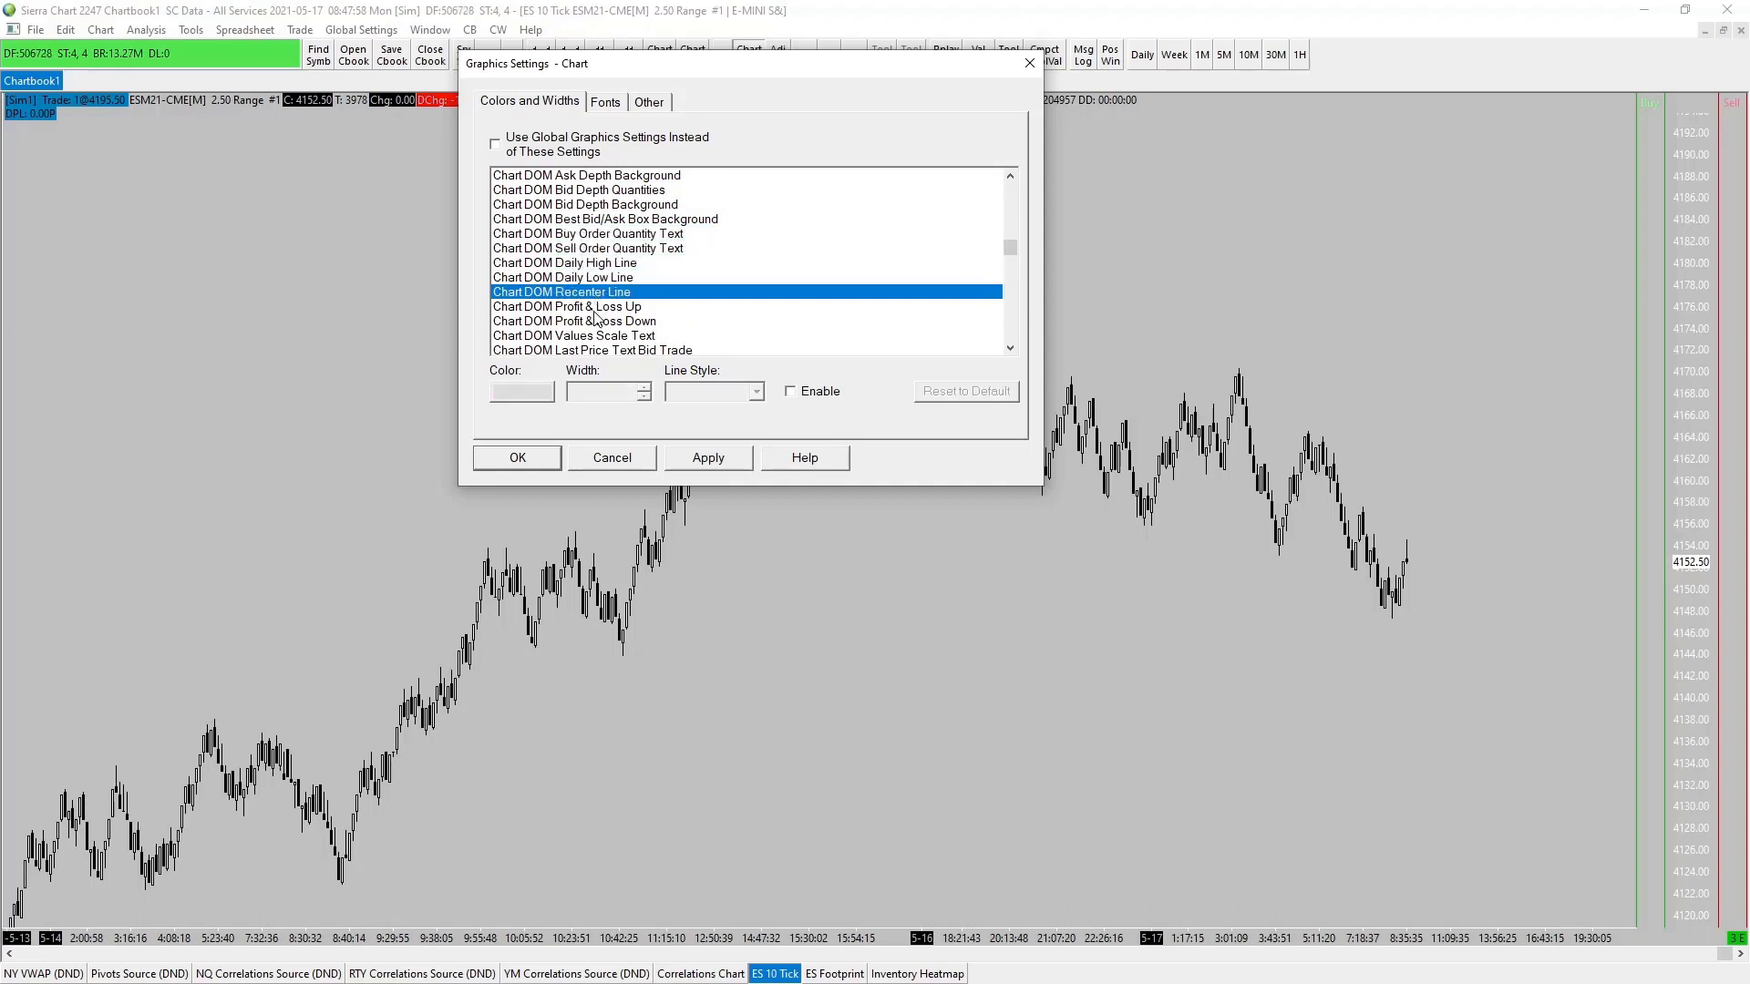
left_click(594, 310)
scroll(610, 328, "down", 1)
Step: Set Chart DOM Values Scale Text colour to black and apply it
left_click(601, 293)
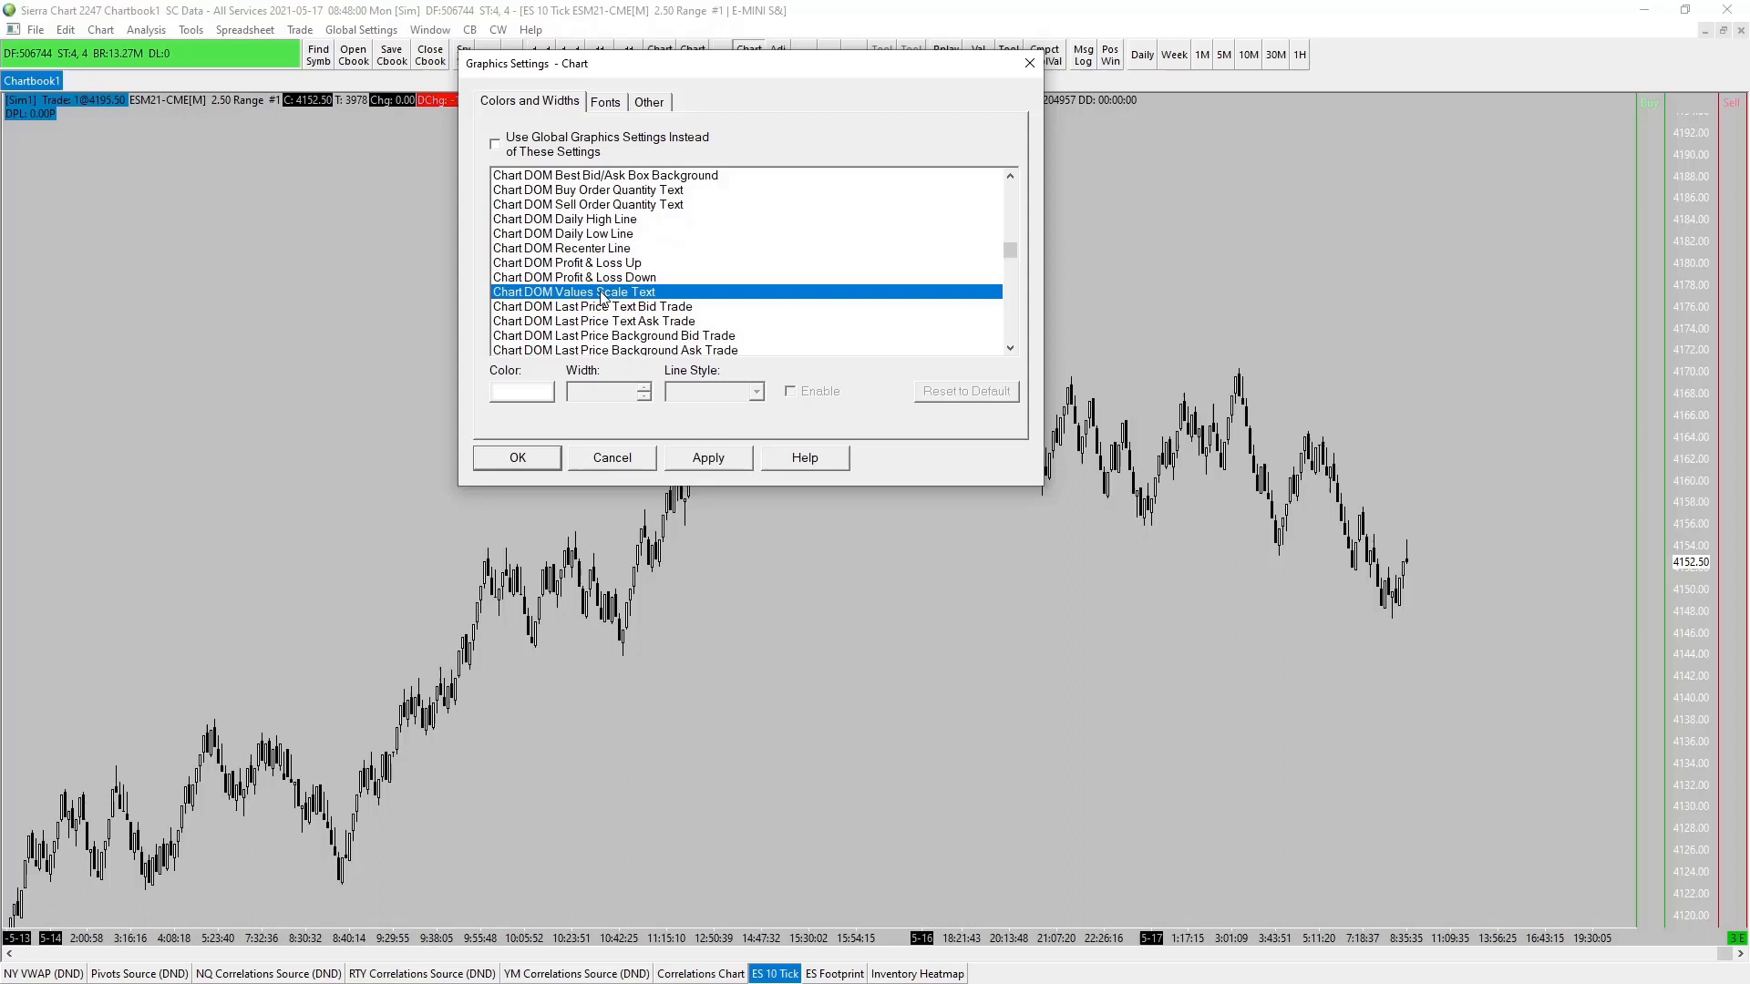
left_click(538, 392)
left_click(561, 344)
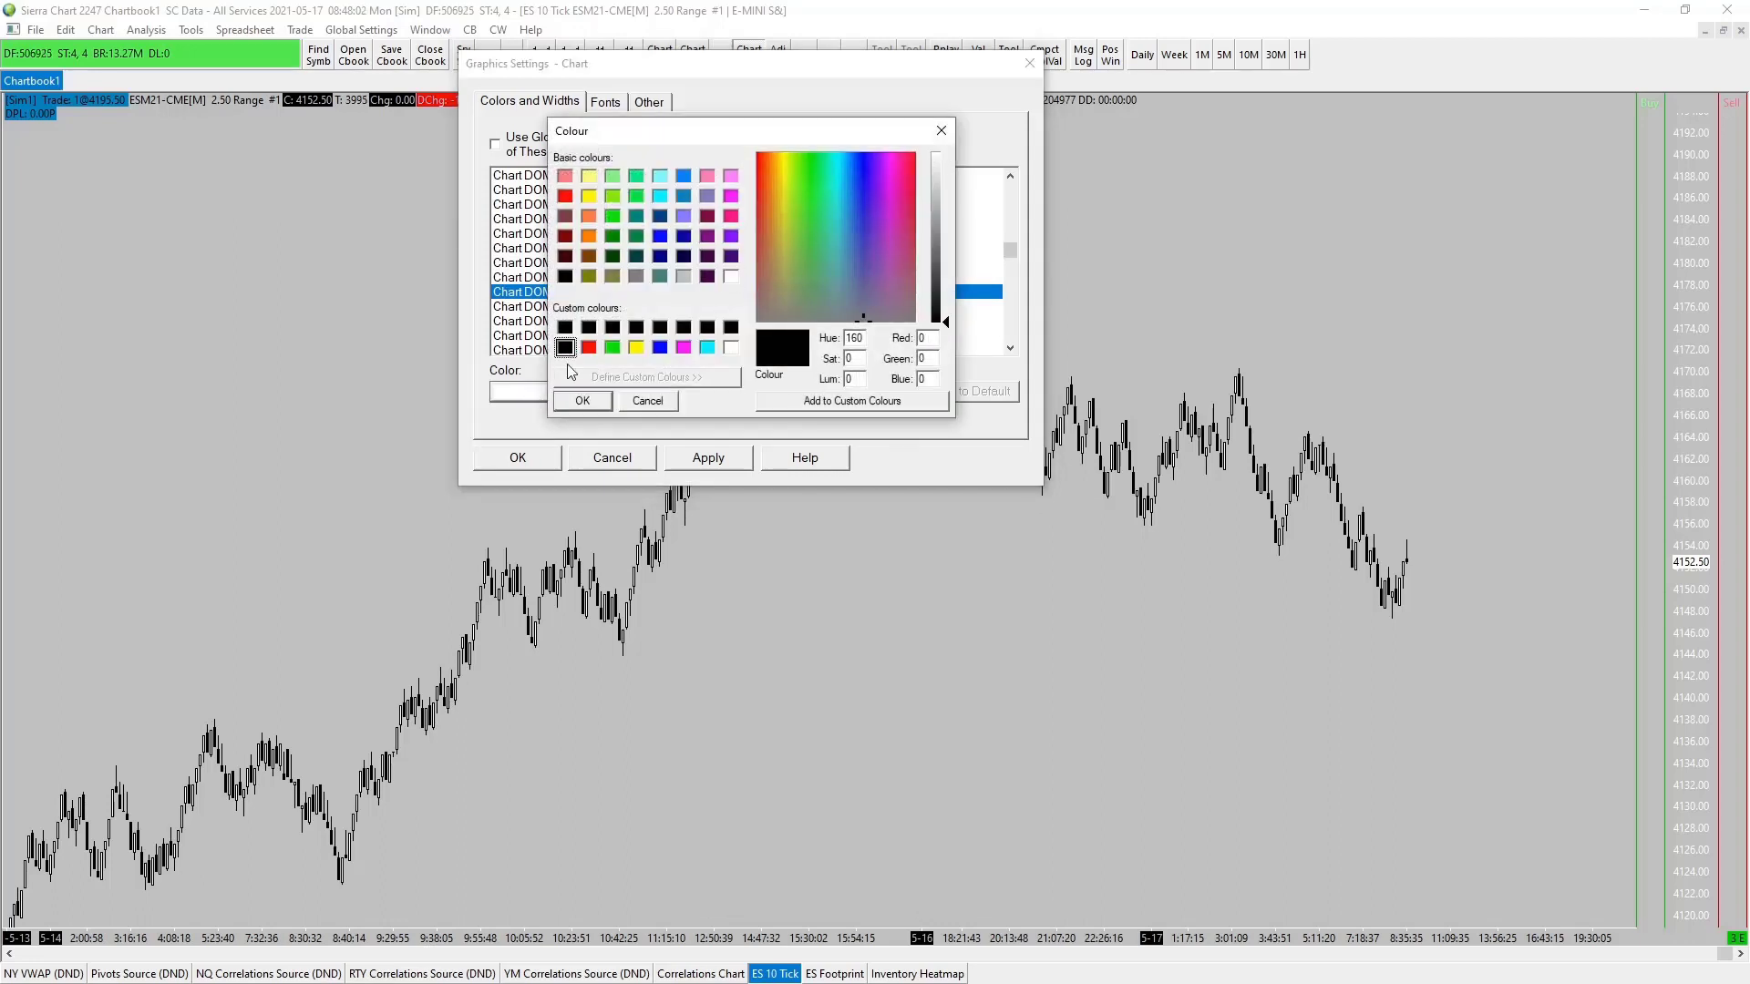
left_click(591, 407)
left_click(709, 460)
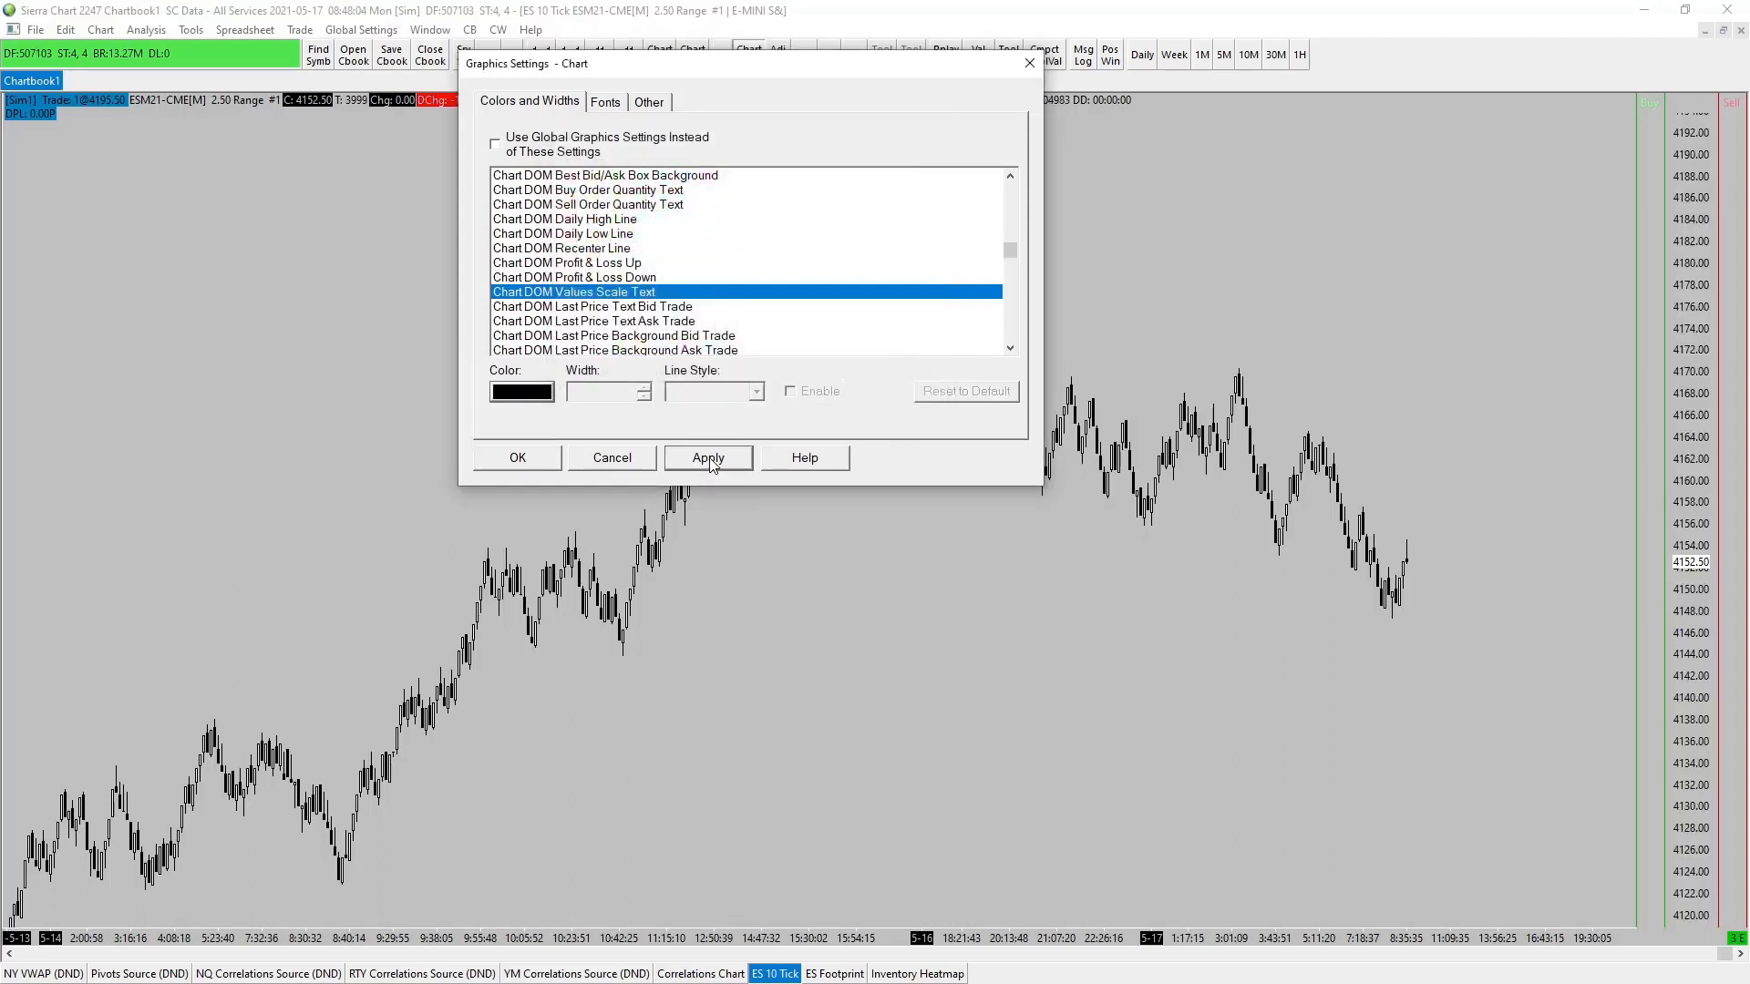
Step: Close Graphics Settings with OK and compress the price axis
left_click(508, 454)
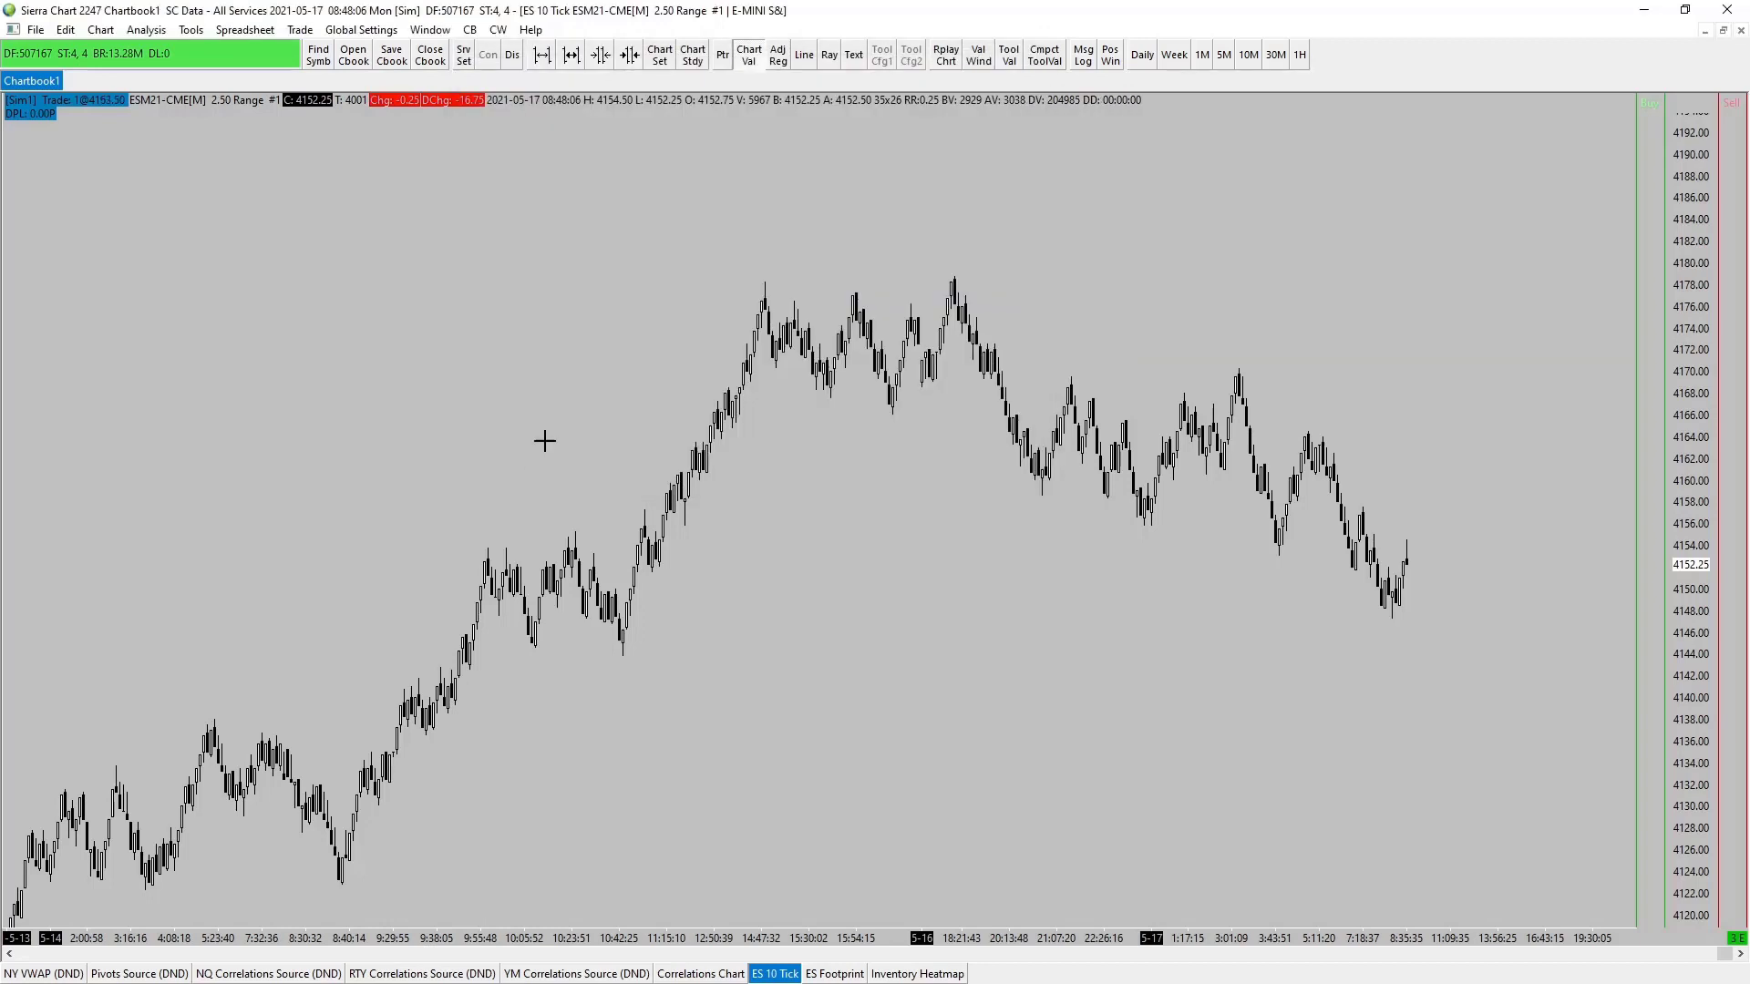
left_click_drag(1692, 696, 1695, 585)
scroll(1504, 613, "up", 2)
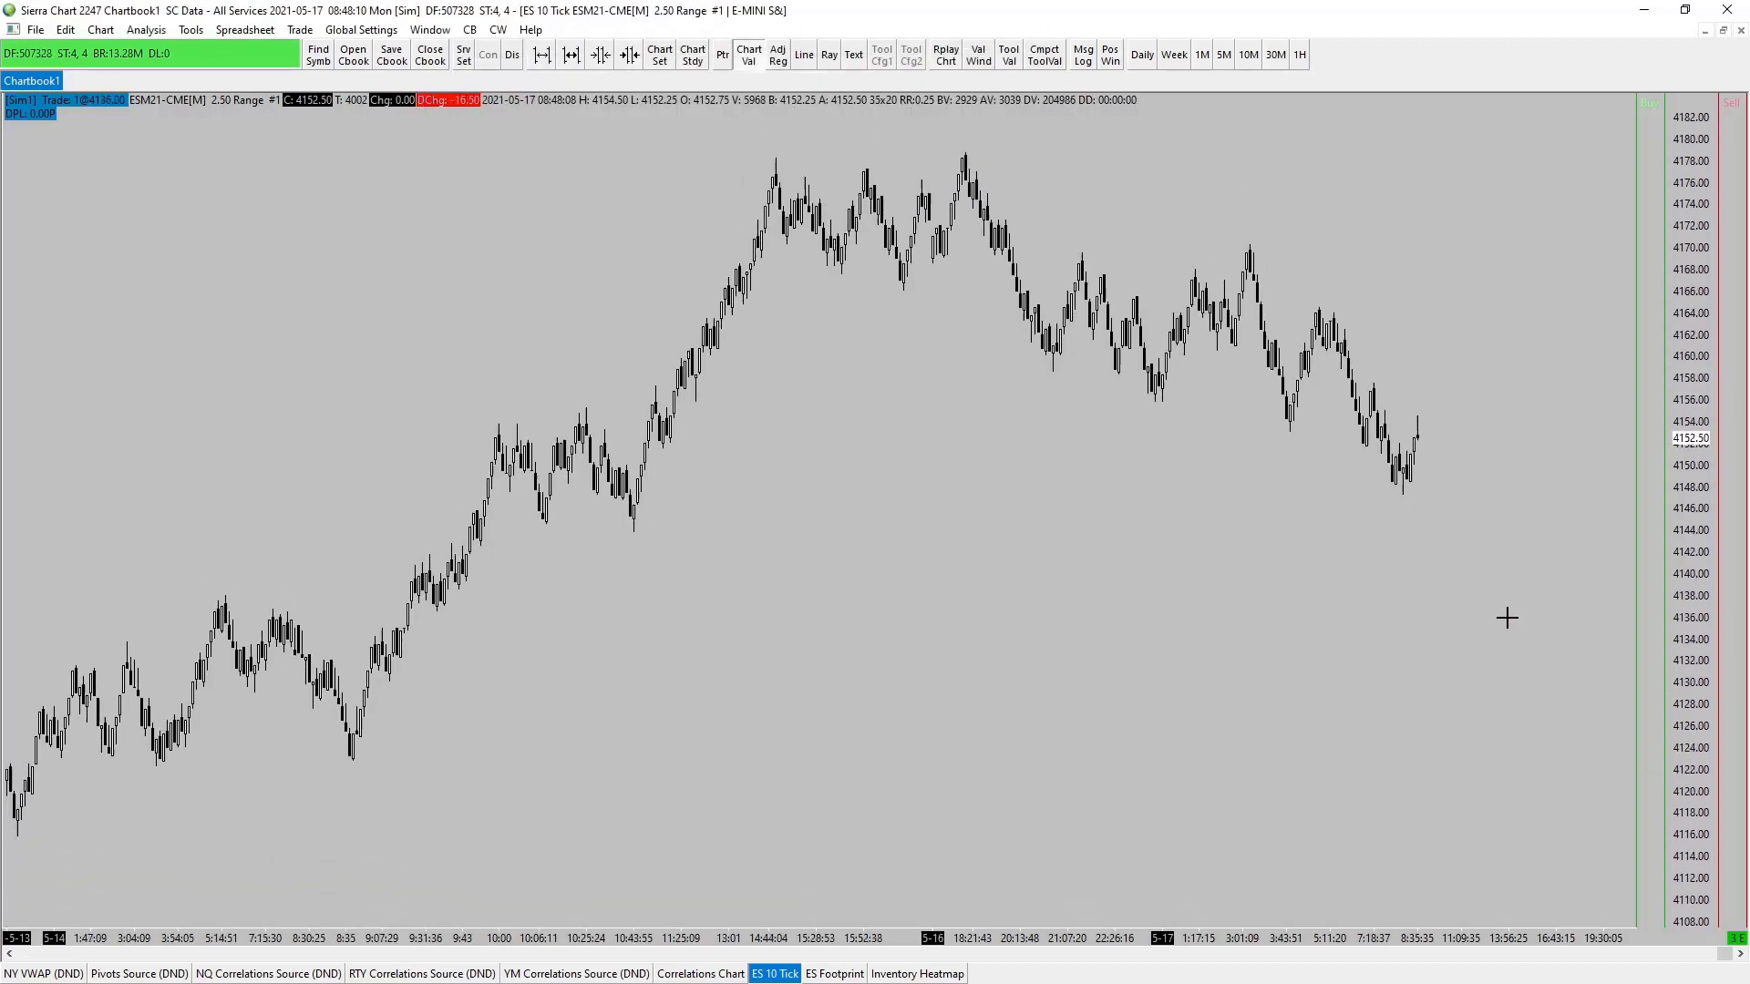
scroll(1430, 613, "up", 3)
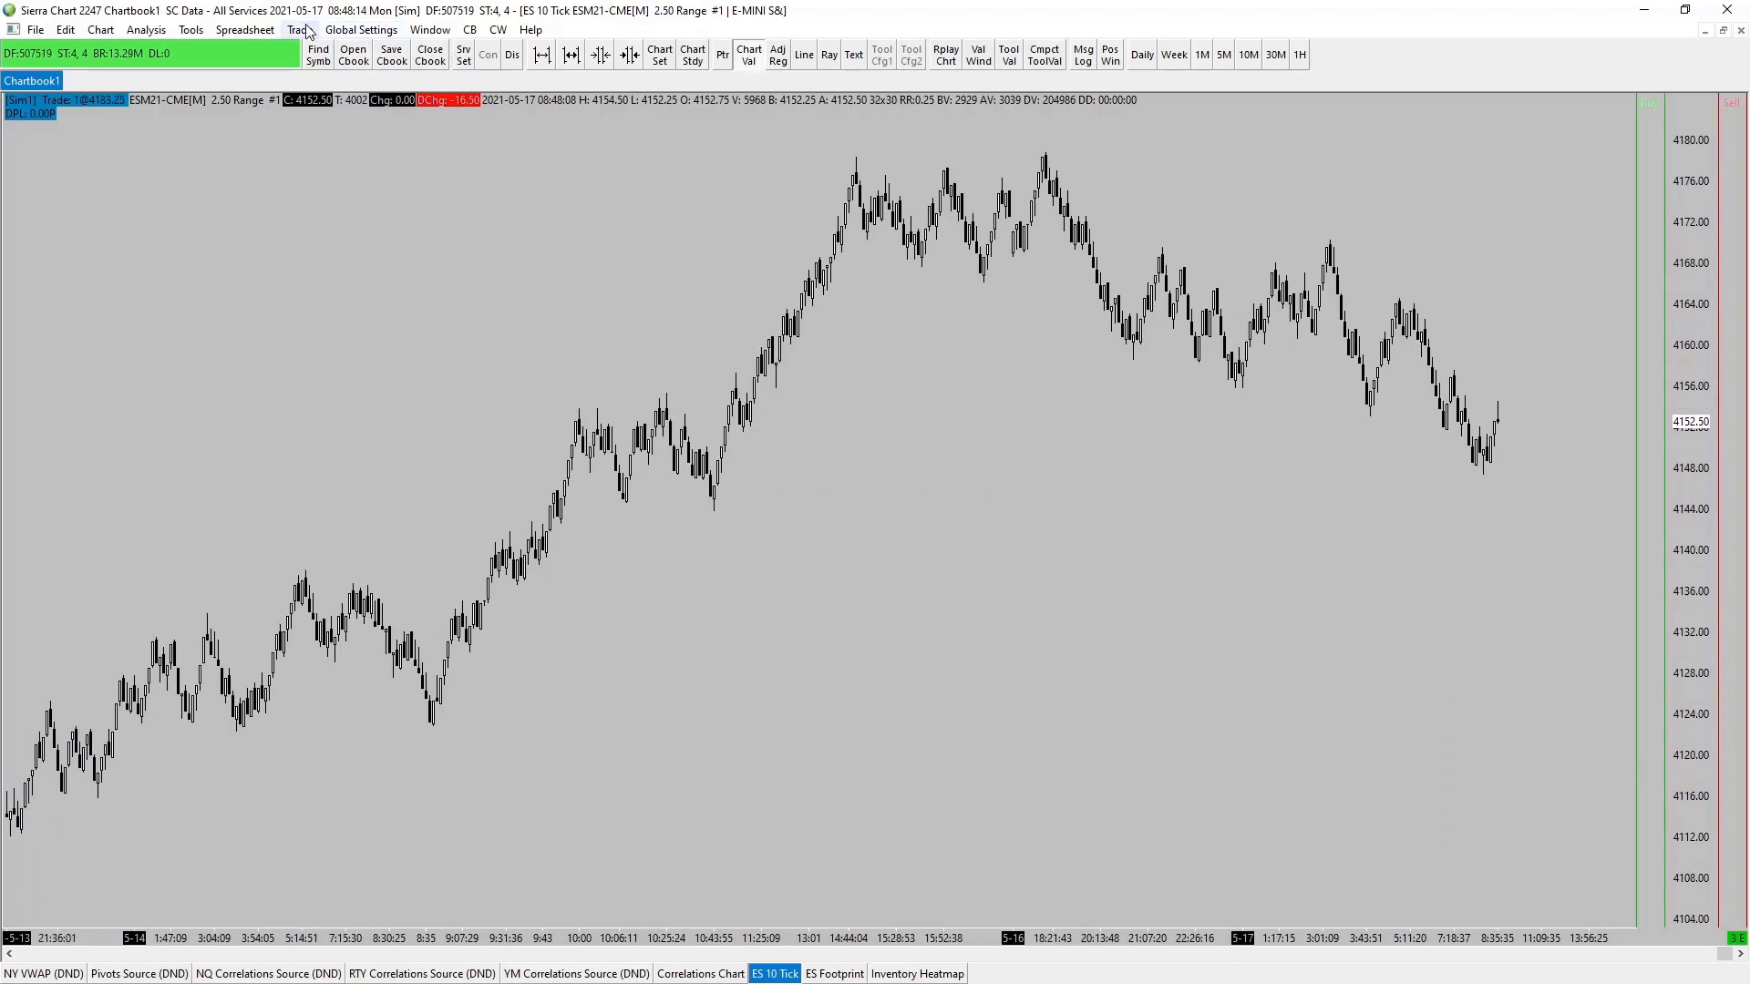
Step: Turn on Show Order Fills for the ES 10 Tick chart
left_click(101, 30)
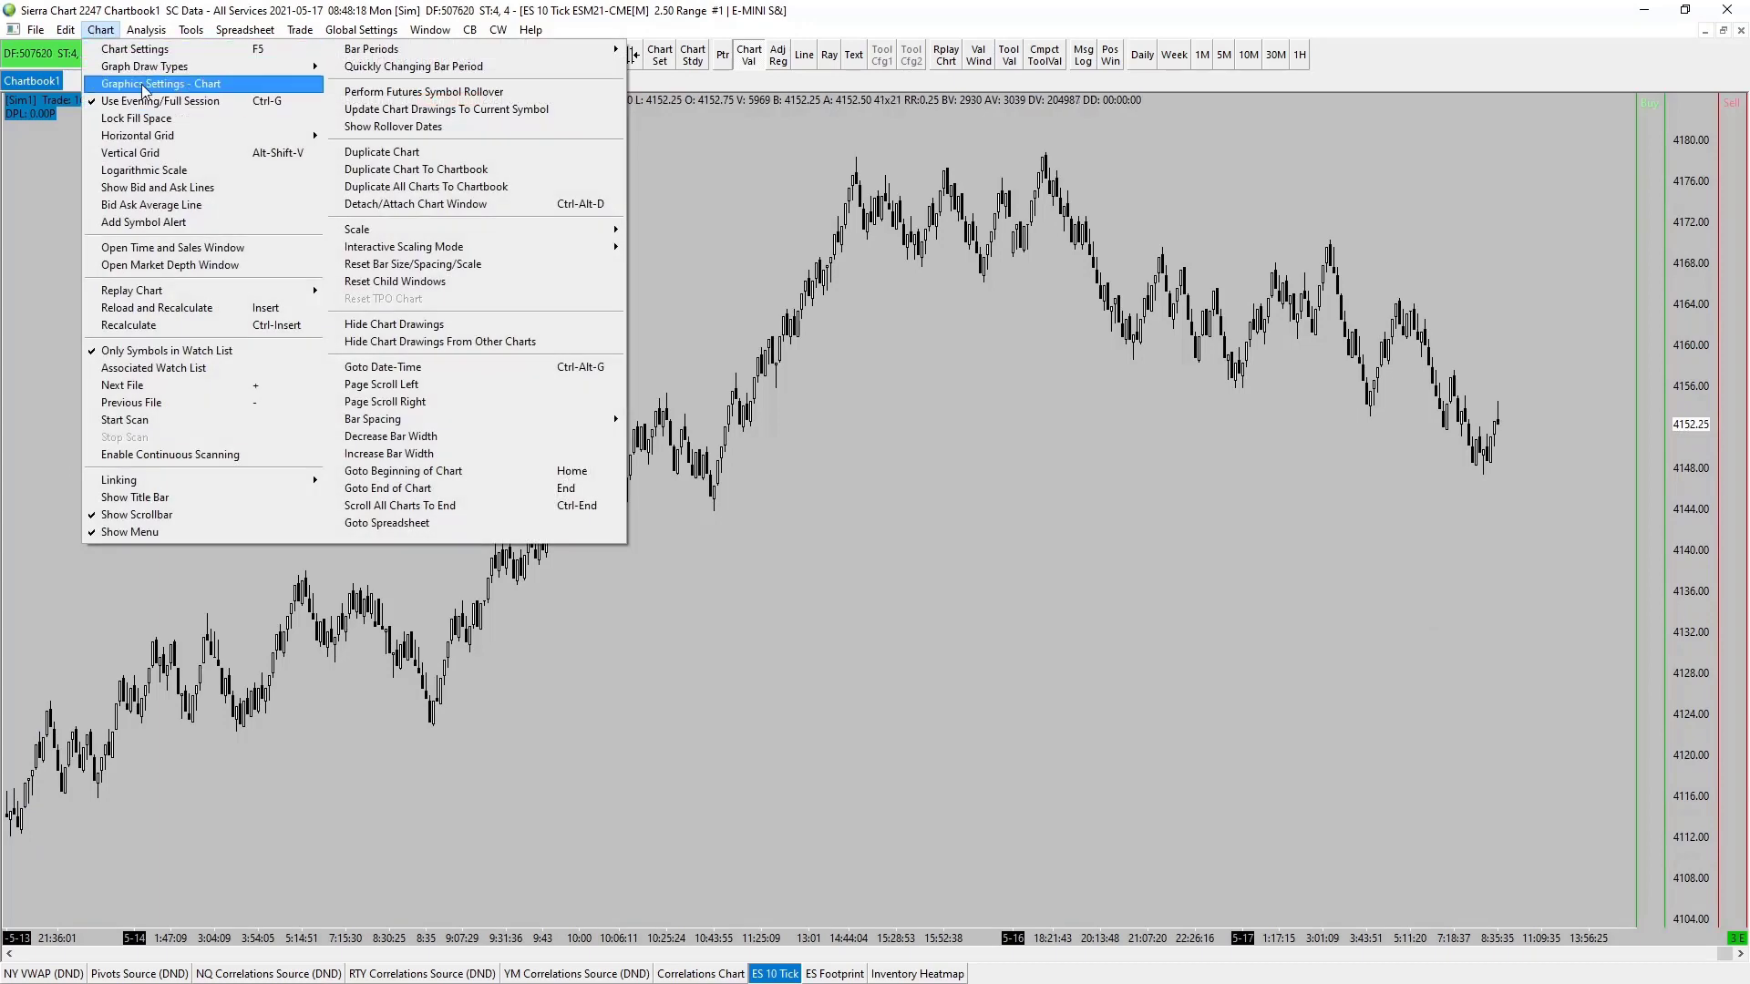
mouse_move(308, 33)
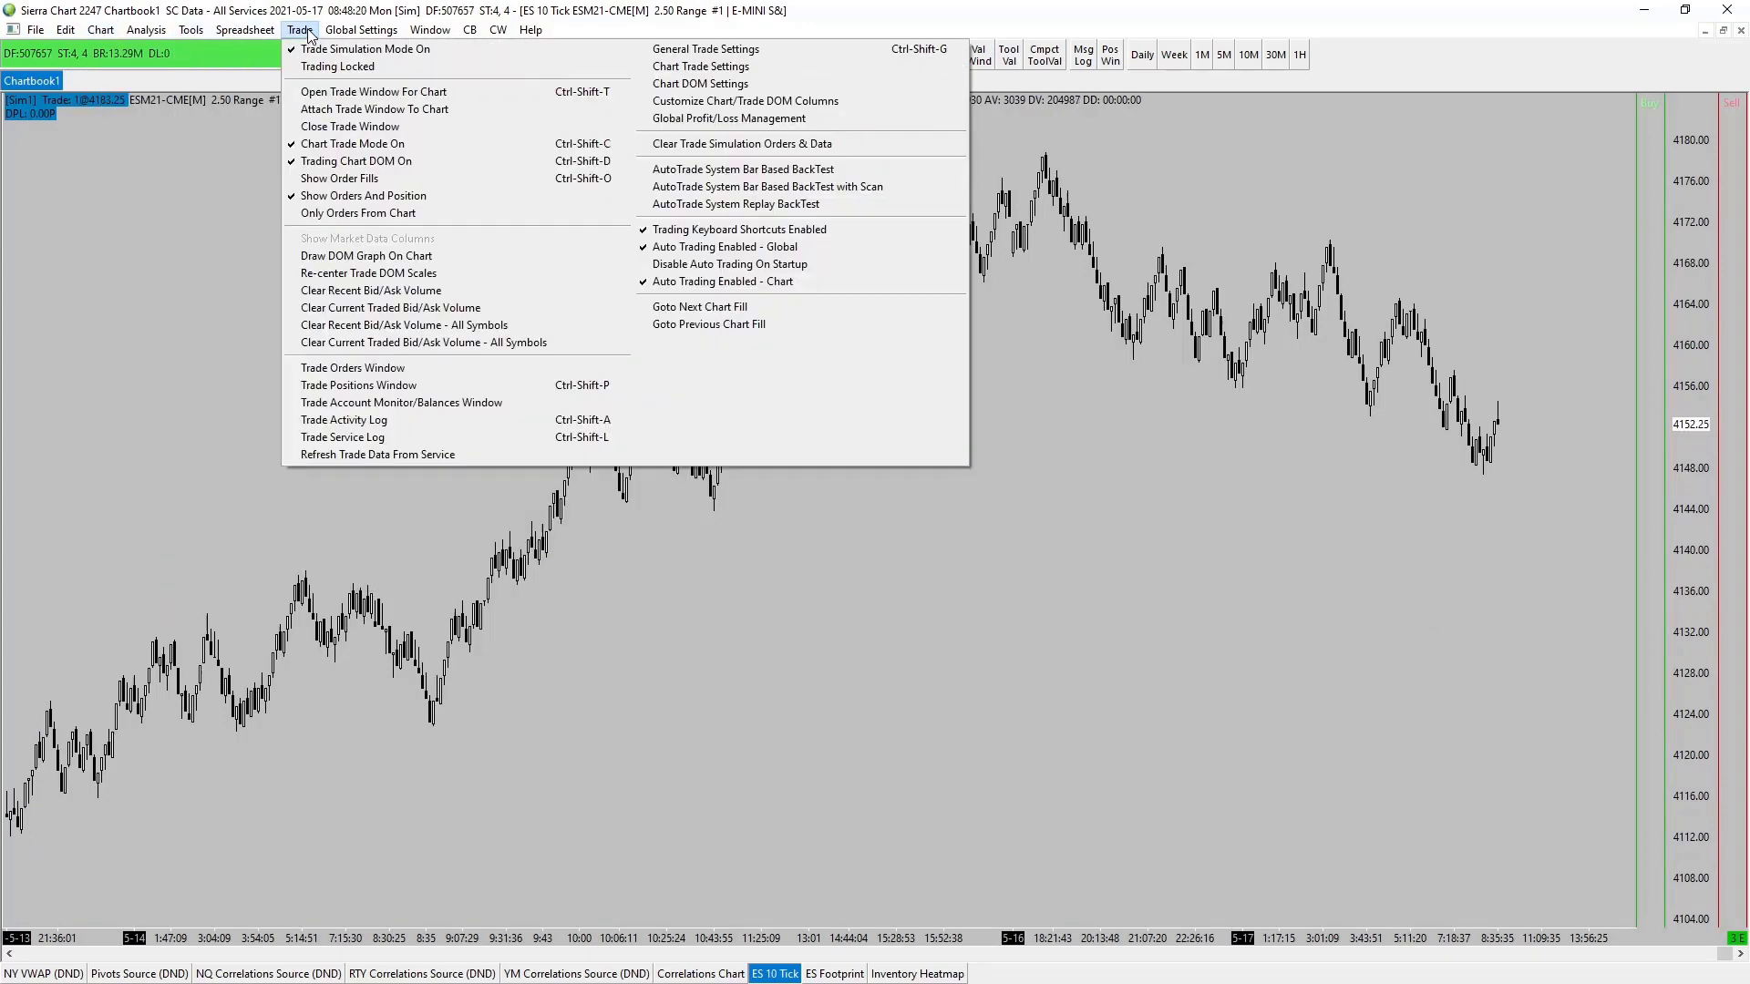
left_click(339, 179)
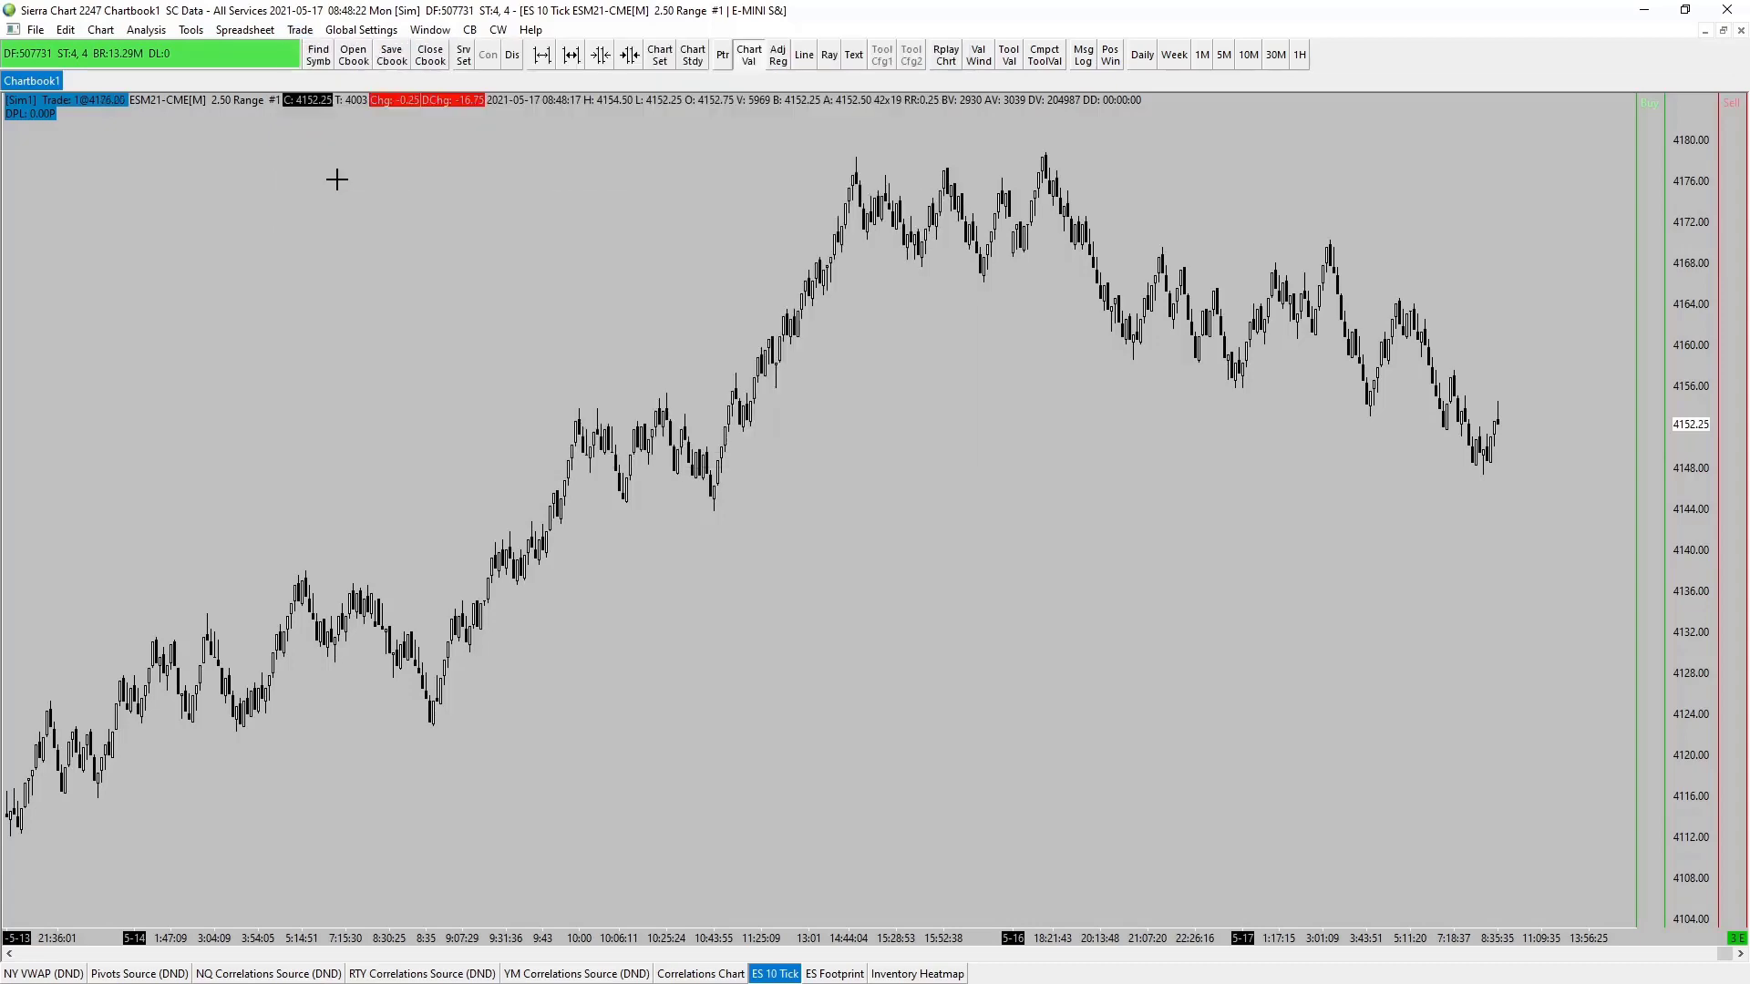
left_click(300, 30)
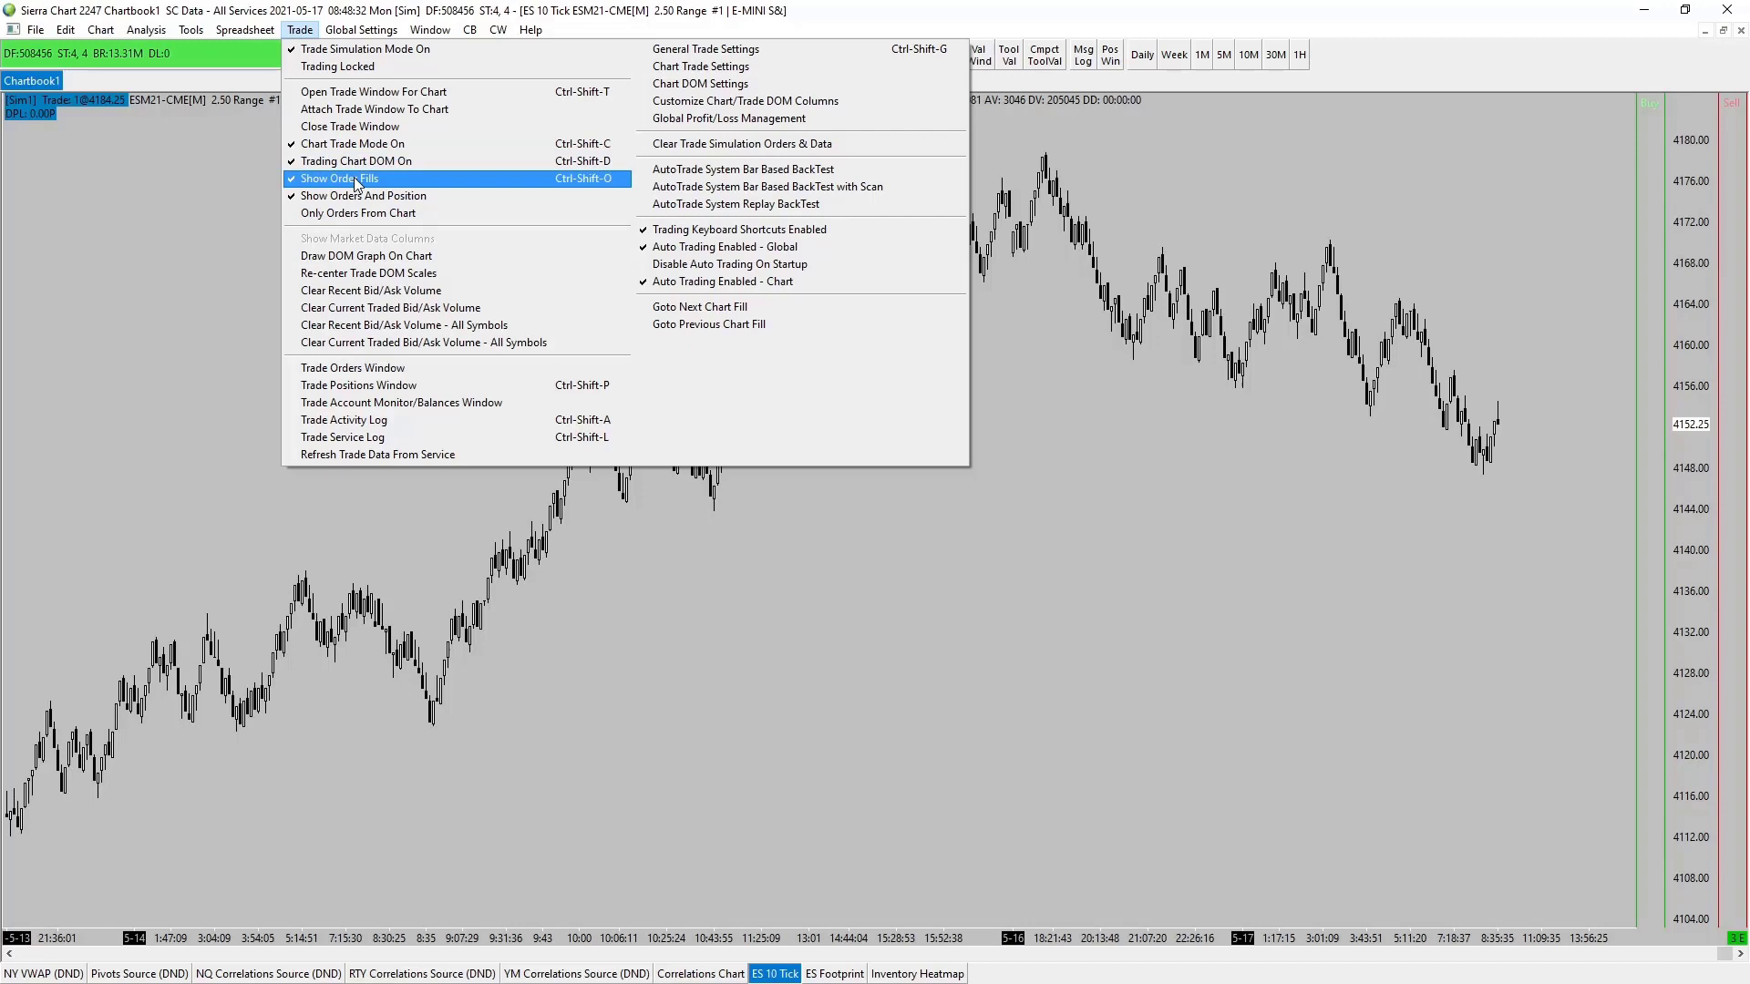
Step: Check the global Chart DOM Settings and close them with OK
mouse_move(364, 30)
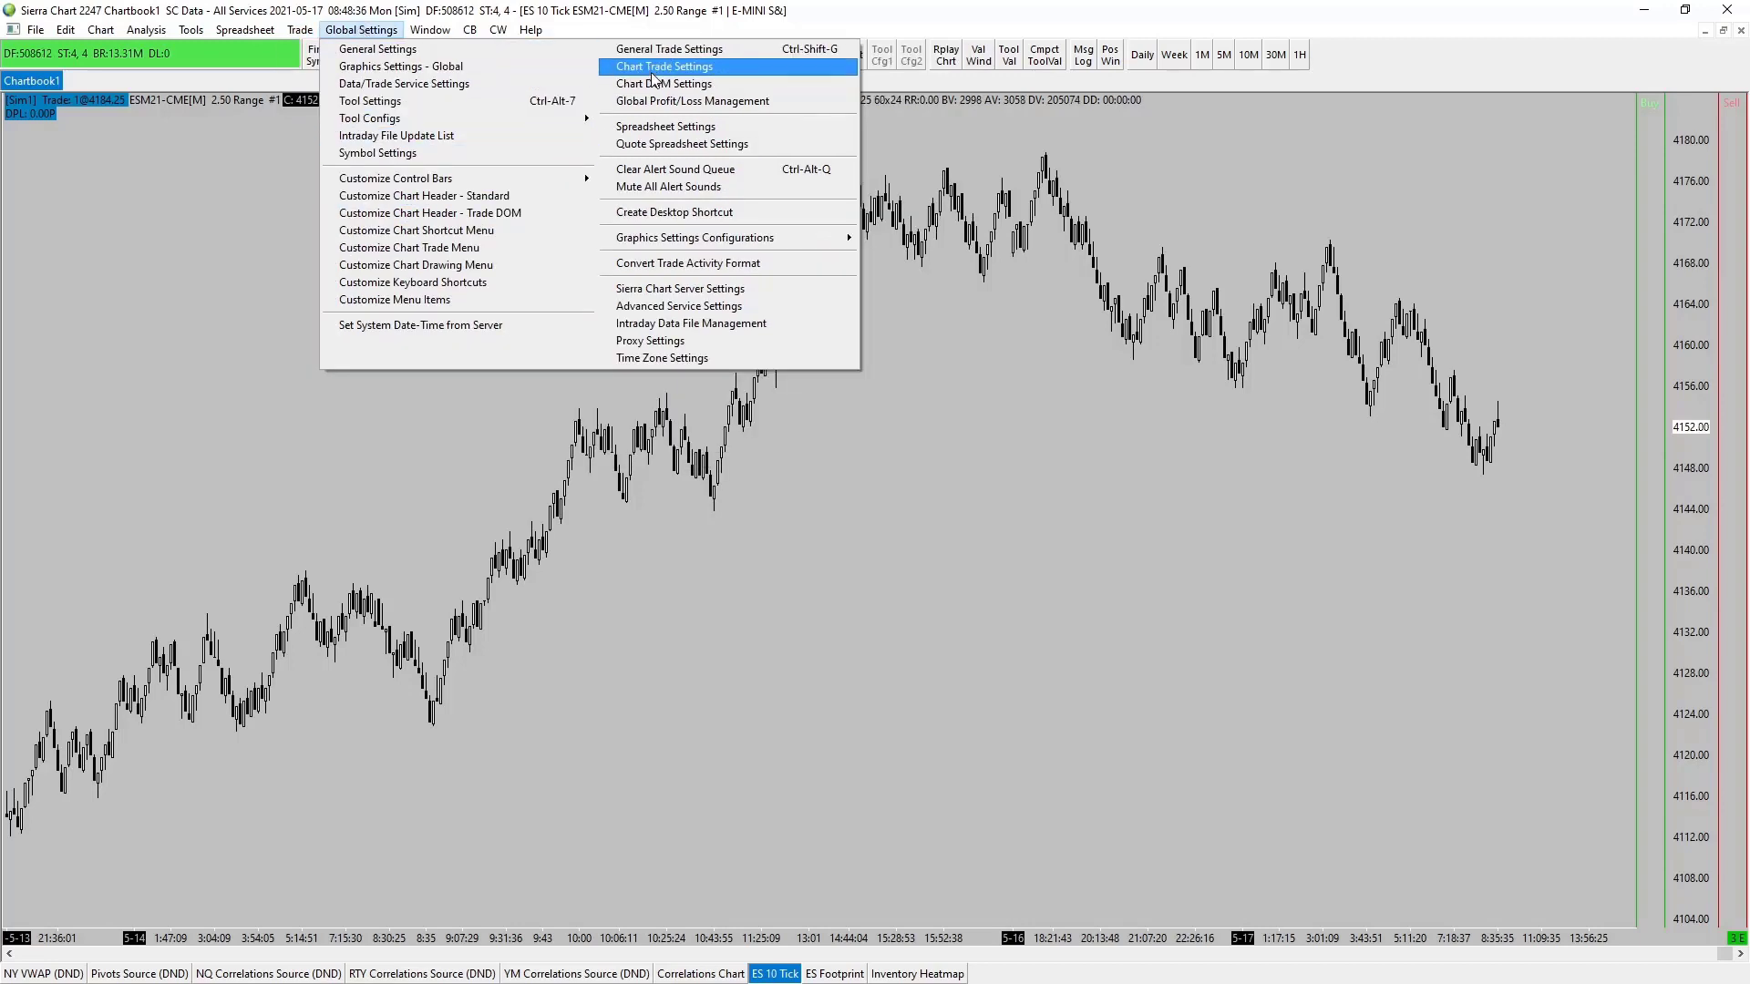
left_click(1389, 568)
right_click(1390, 592)
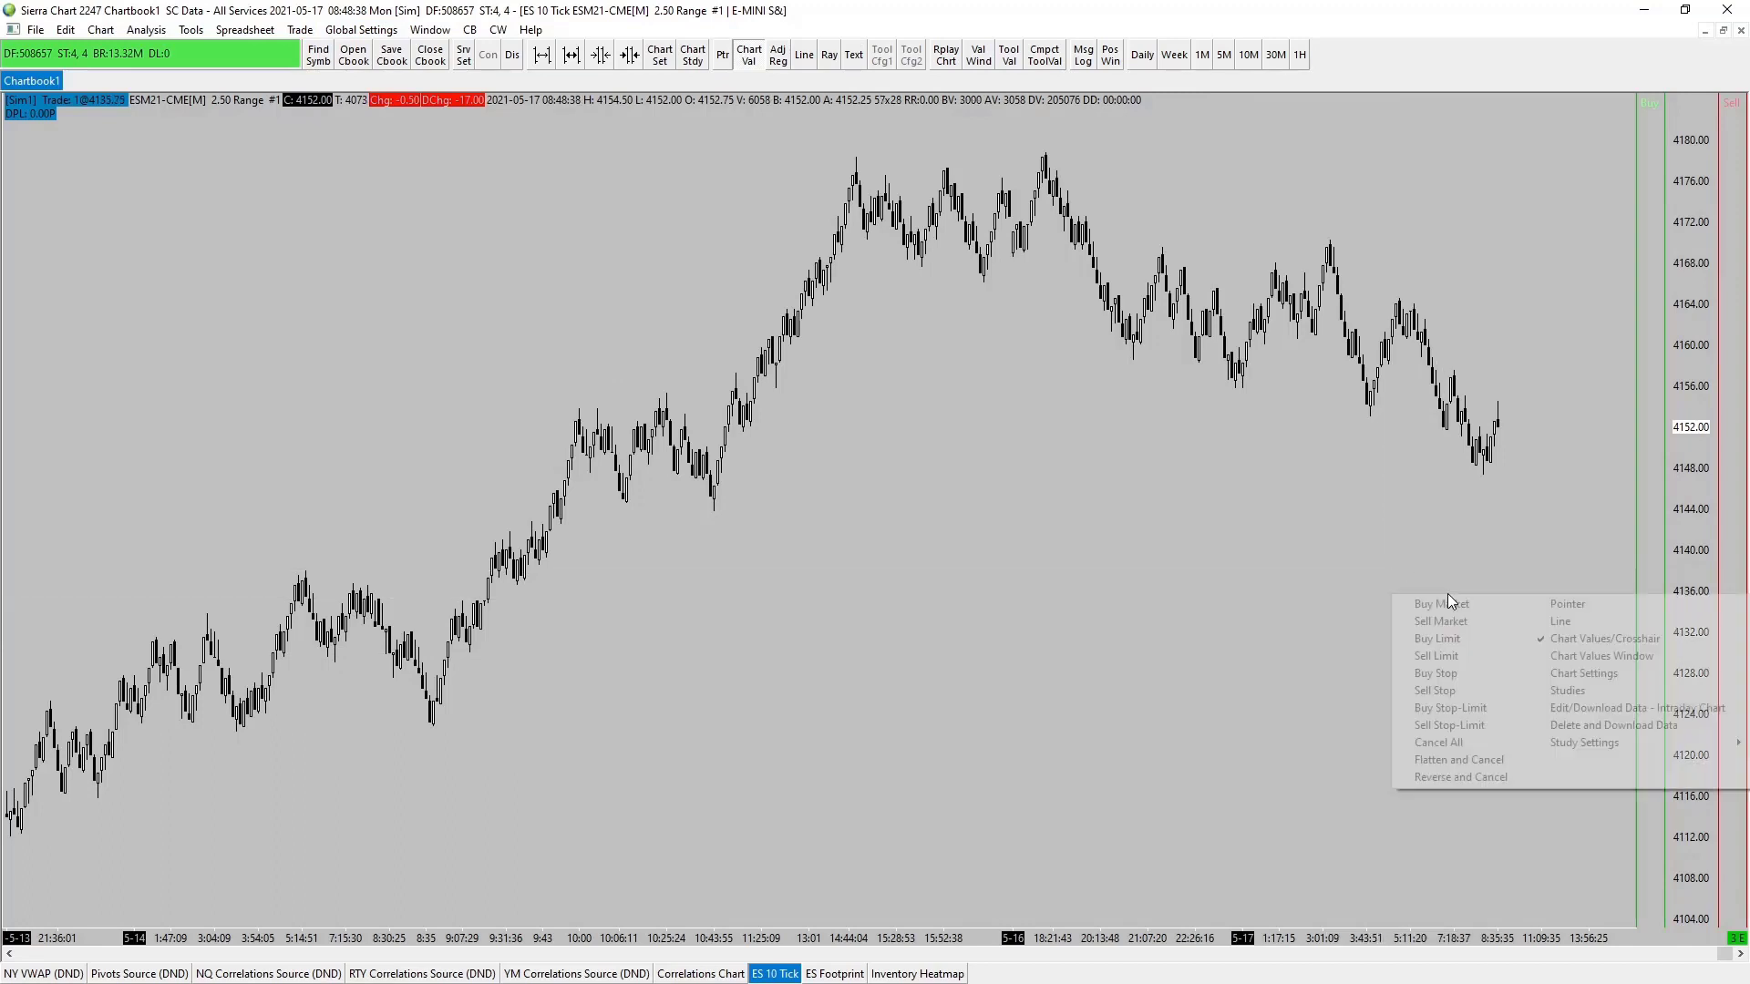
left_click(1387, 597)
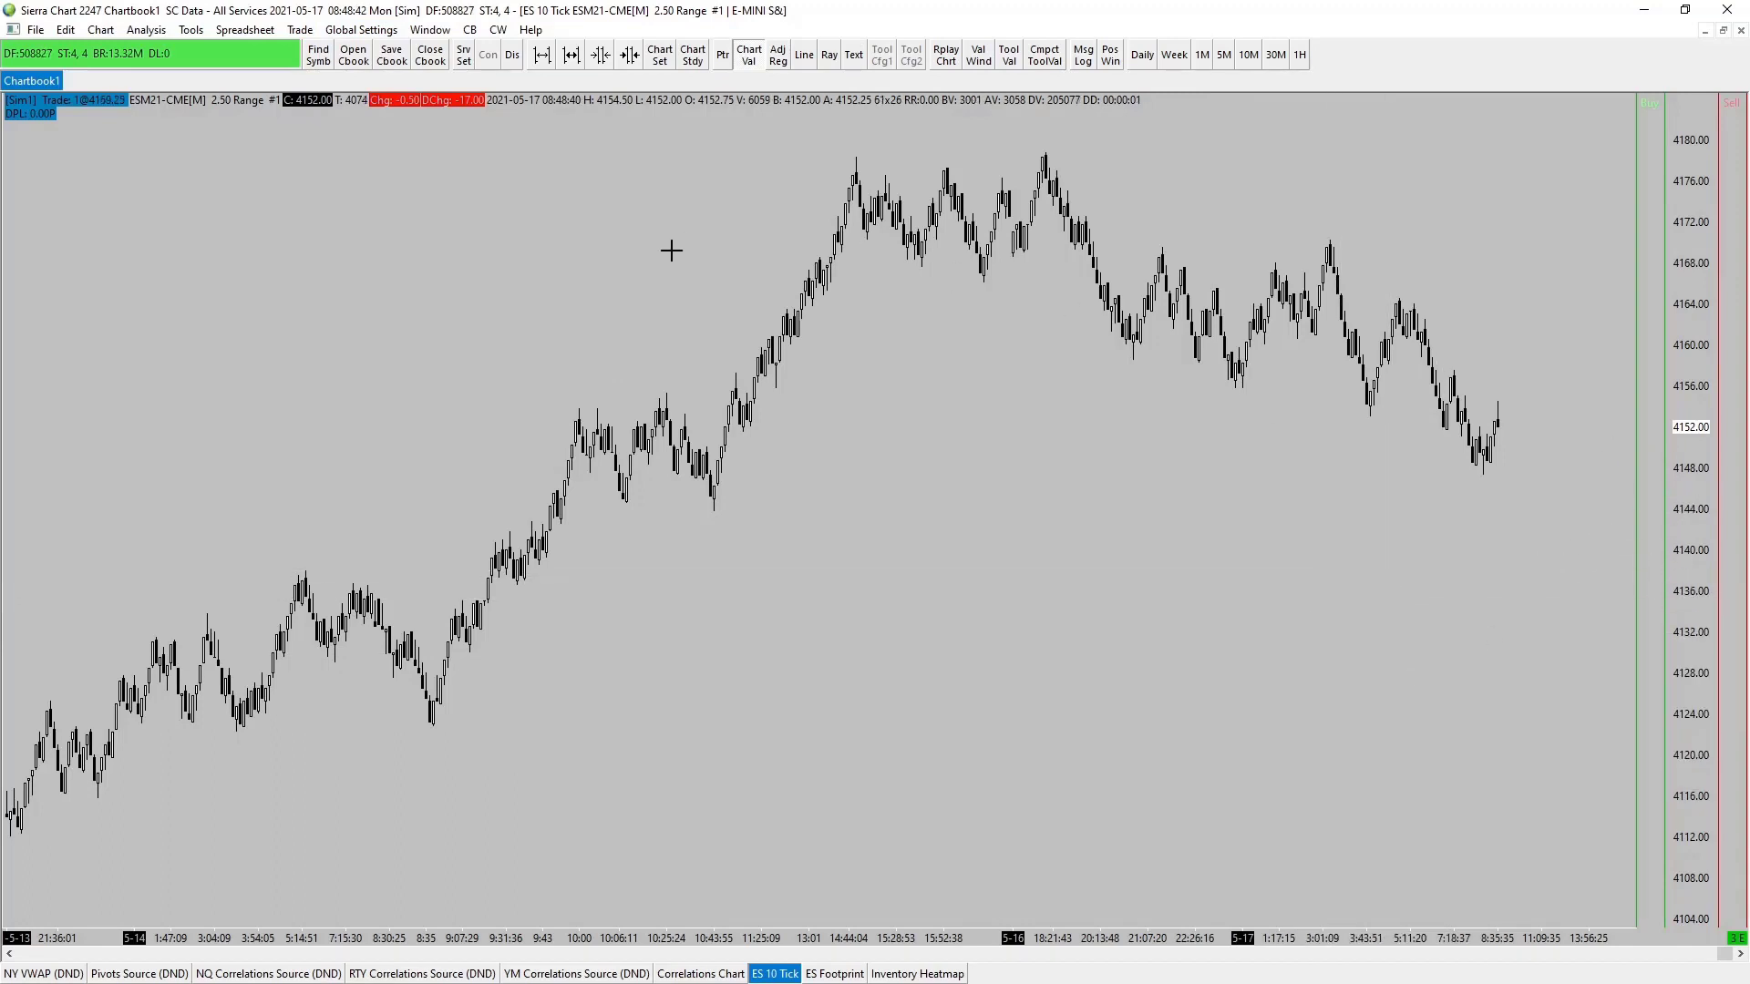
left_click(361, 29)
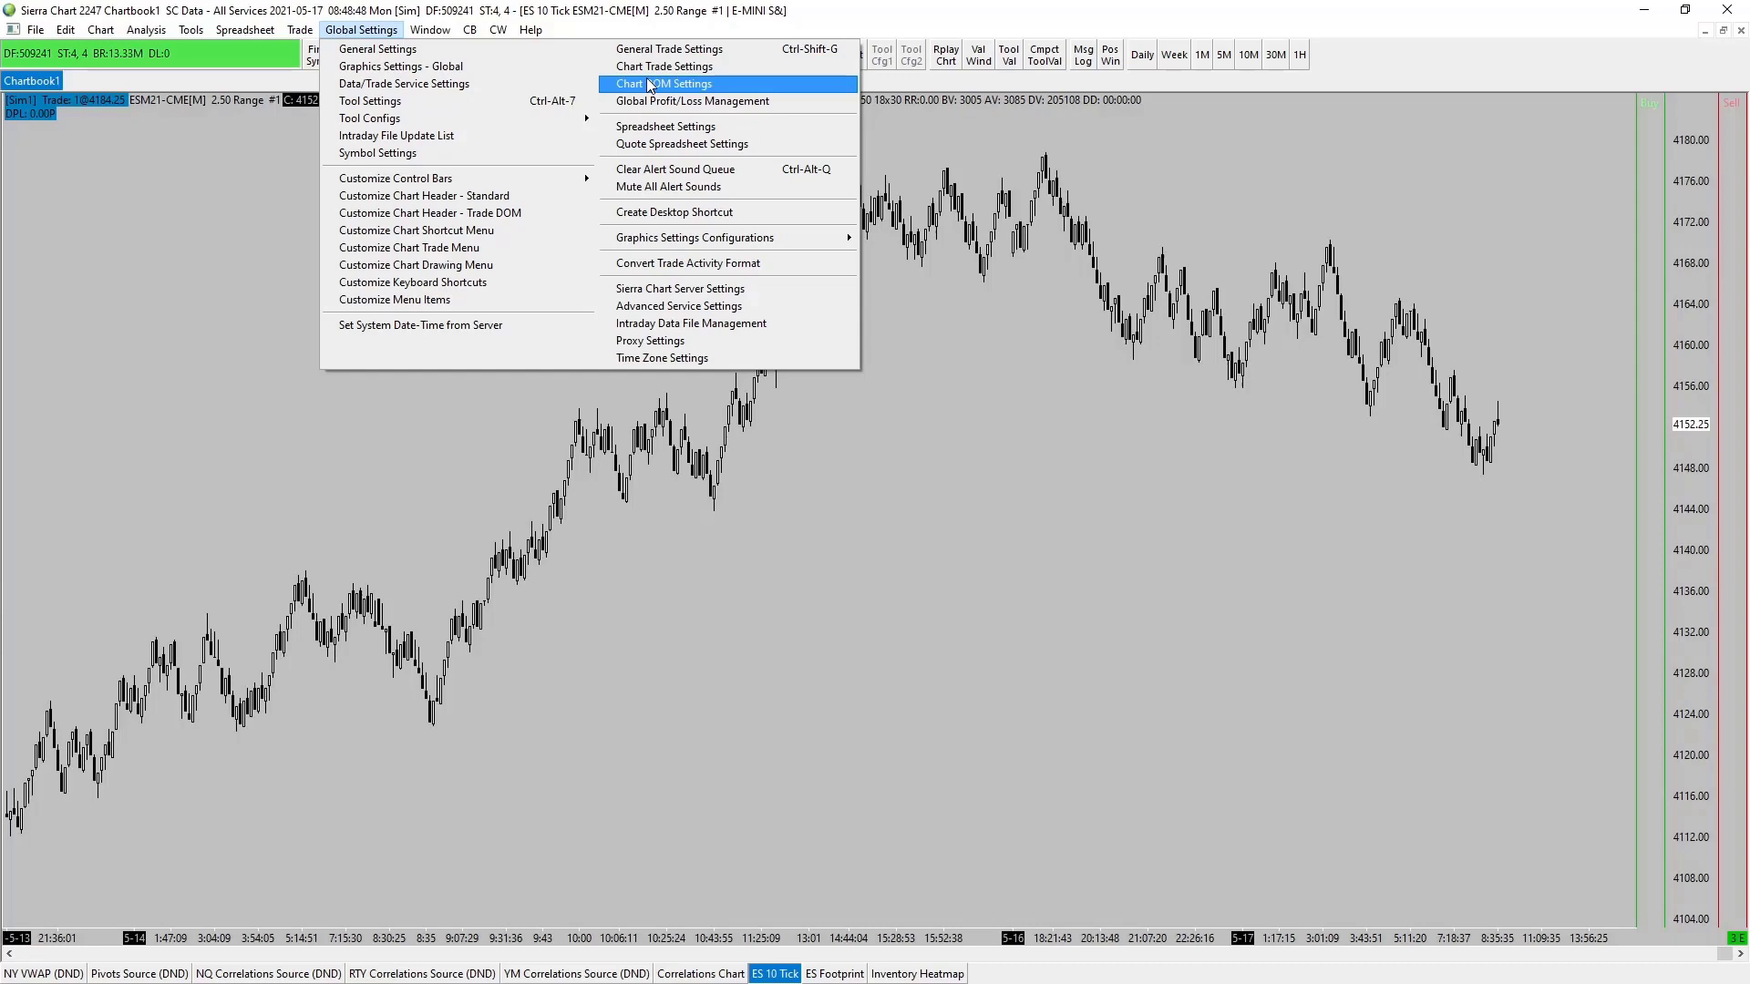
left_click(666, 84)
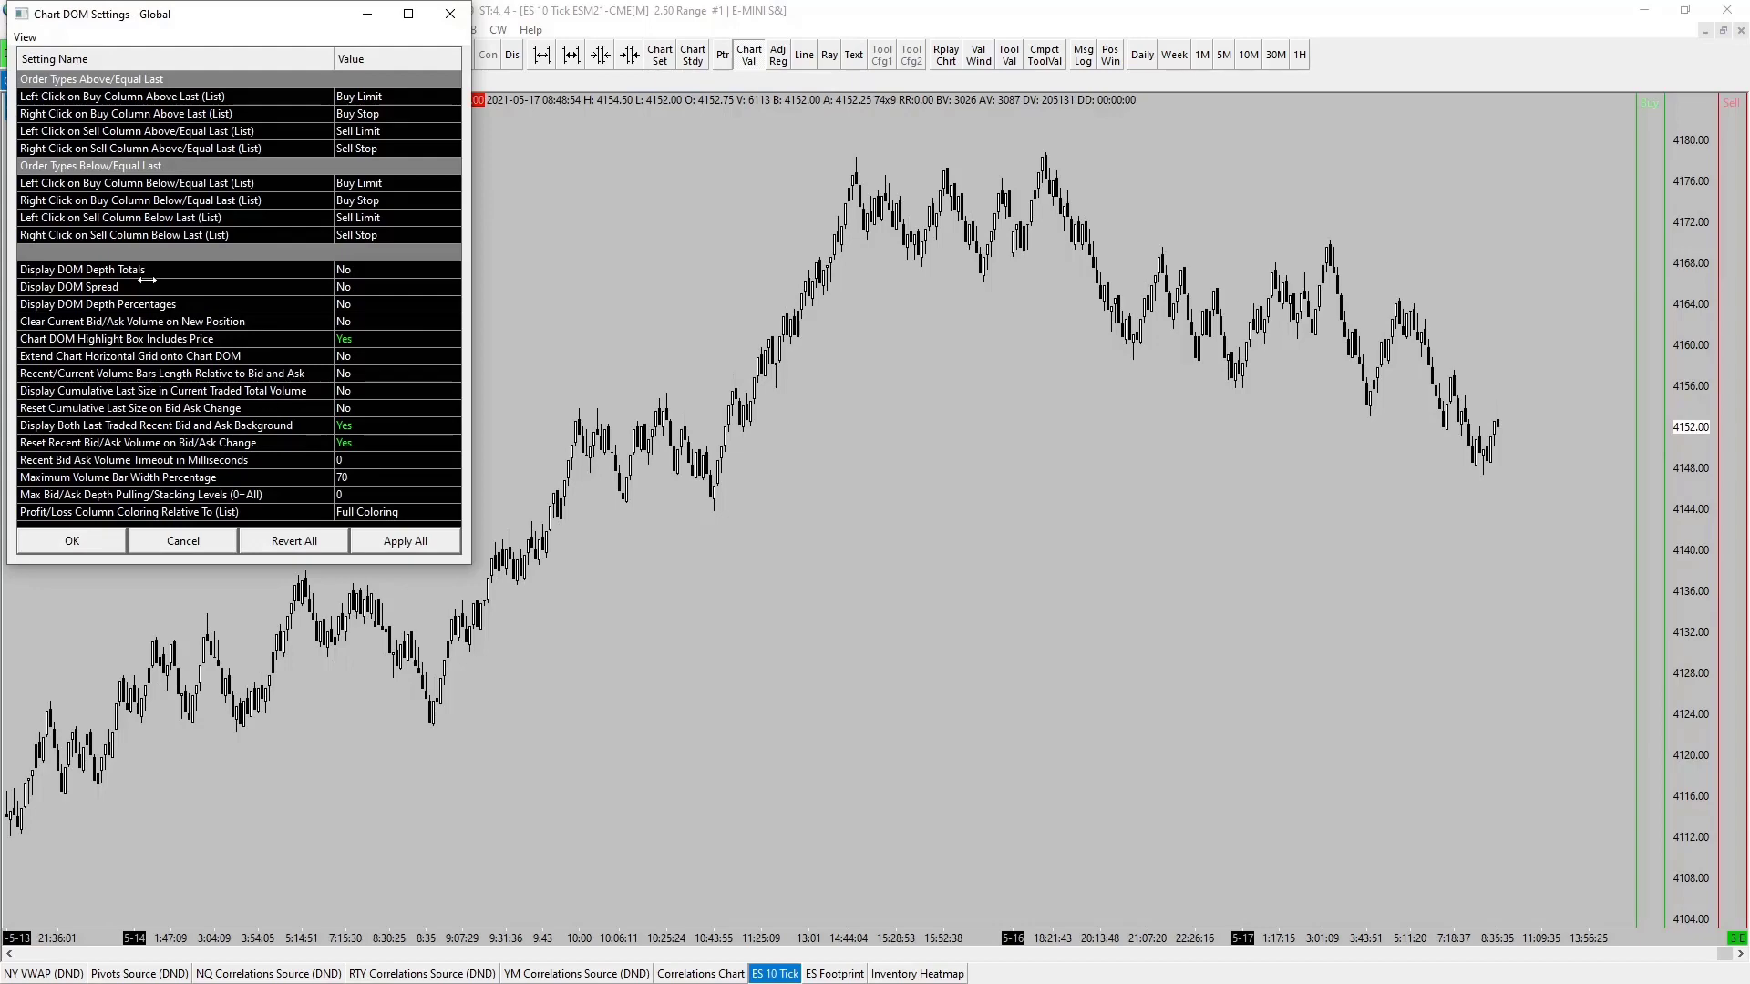
left_click(72, 543)
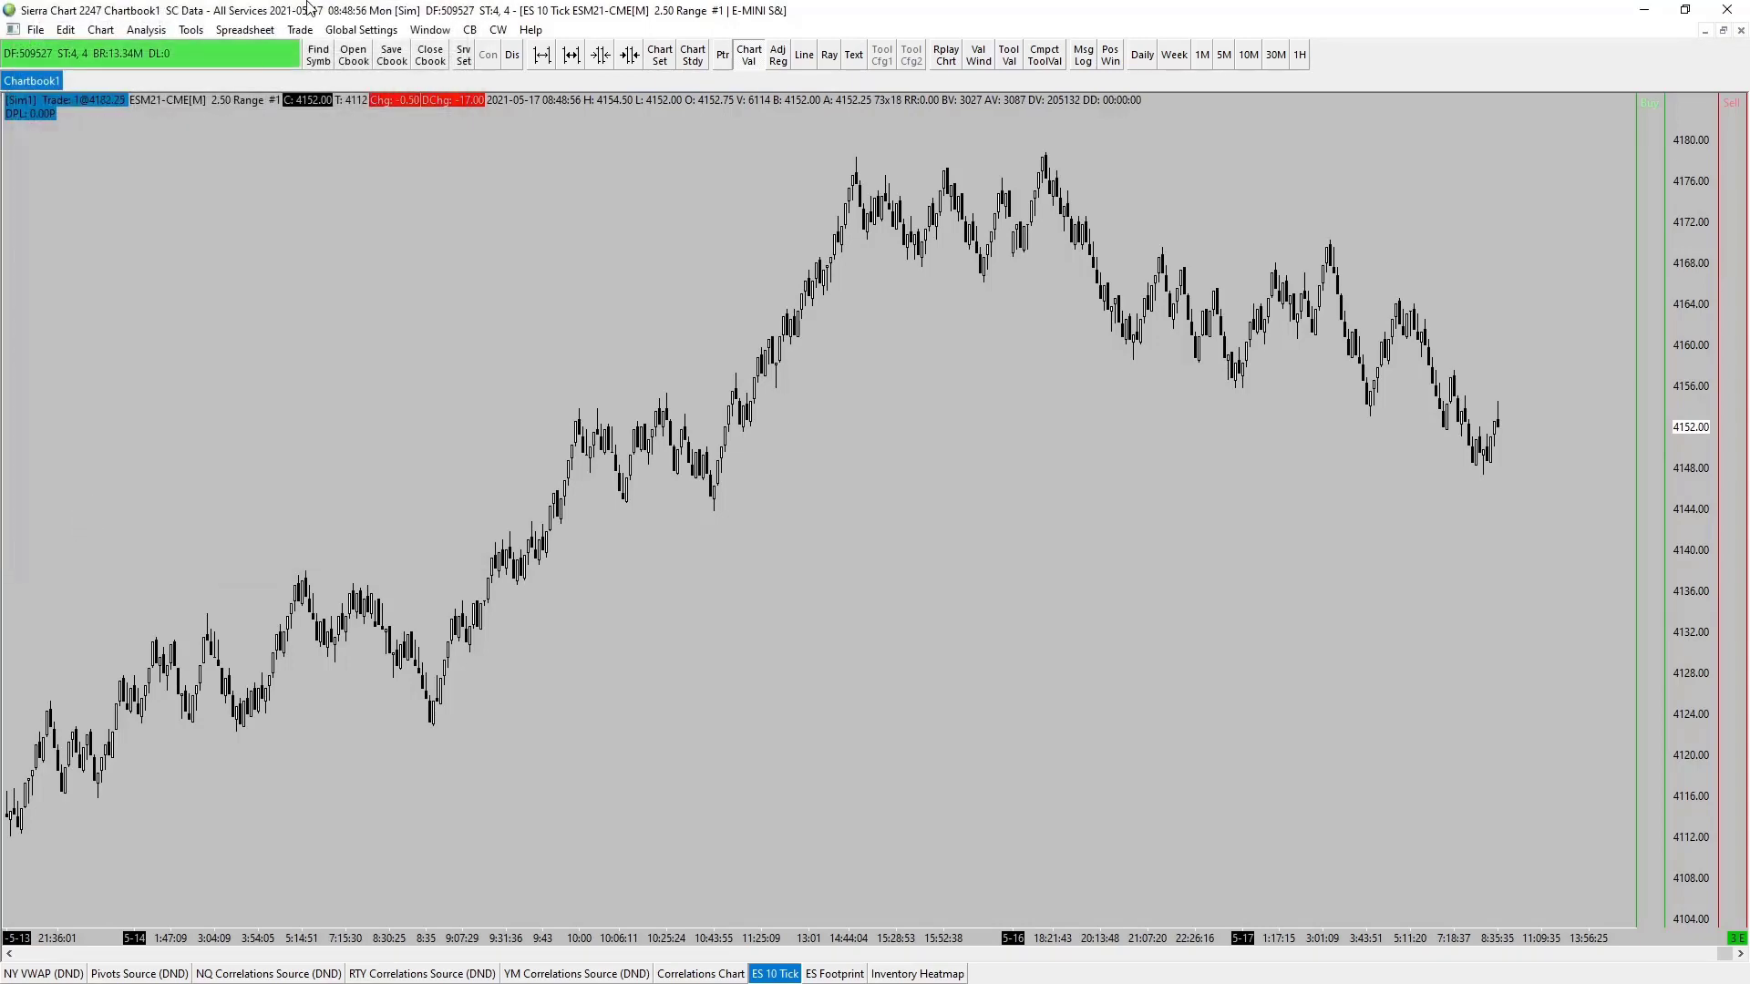
Step: Turn off Trading Chart DOM On and rescale the price axis to about 4112–4200
left_click(300, 30)
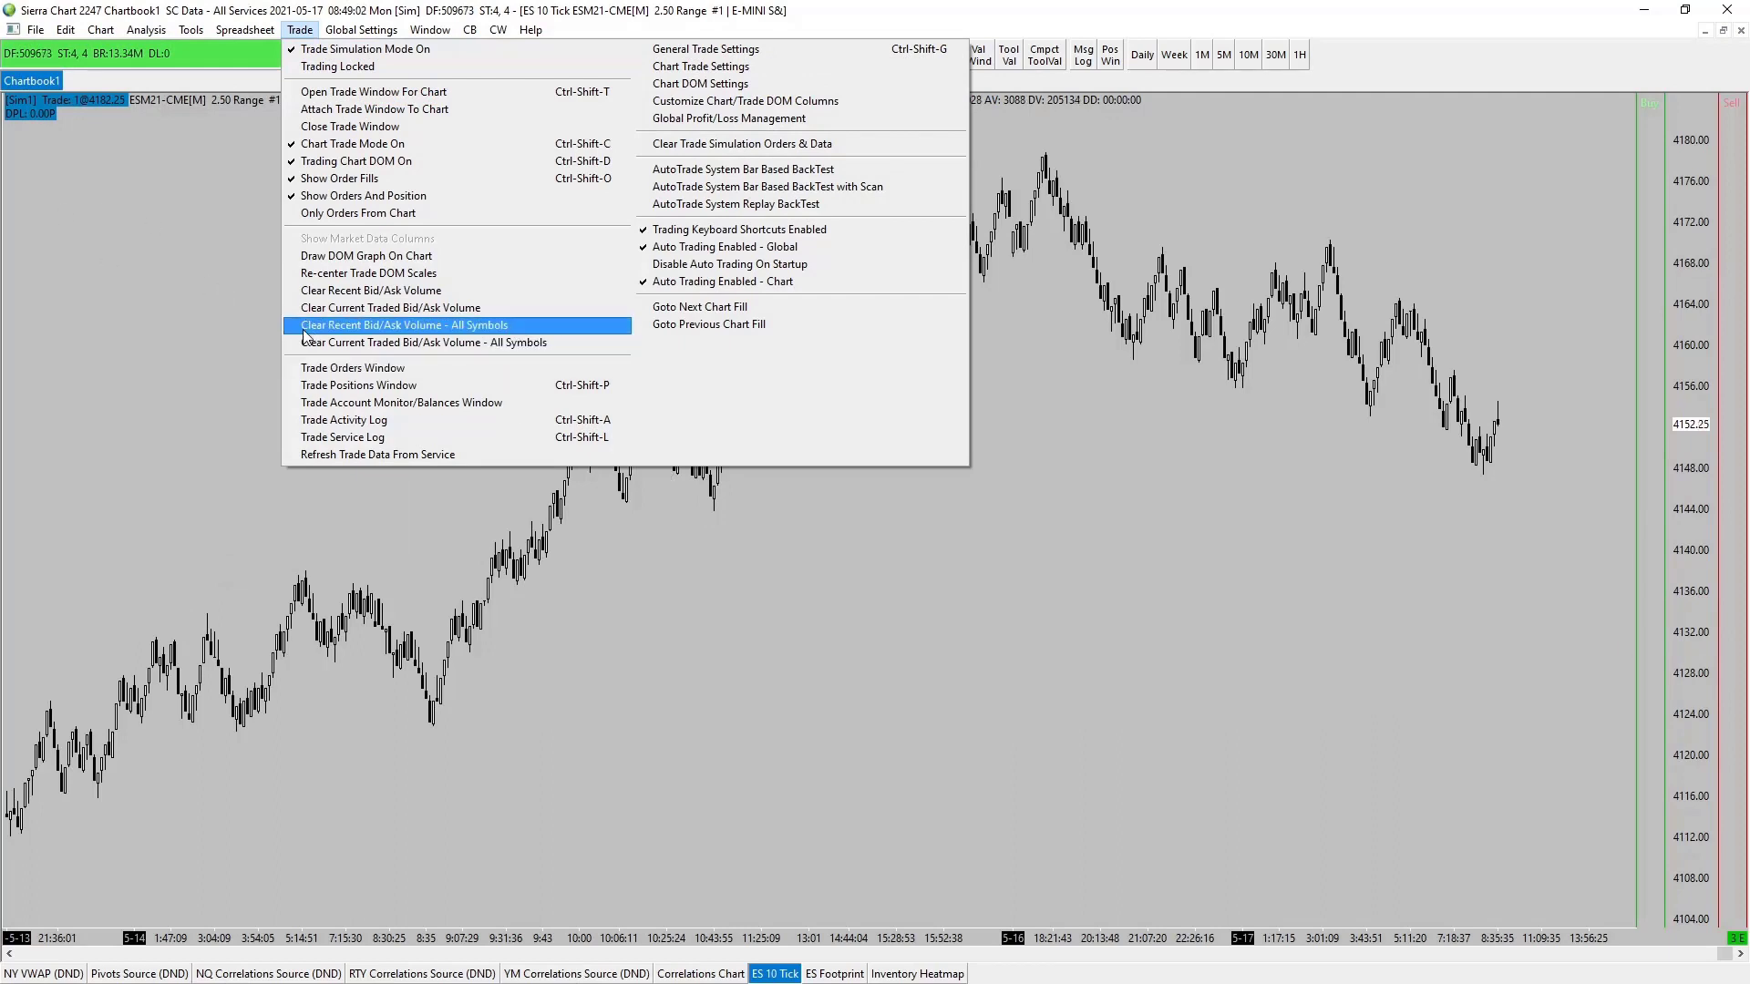
left_click(334, 167)
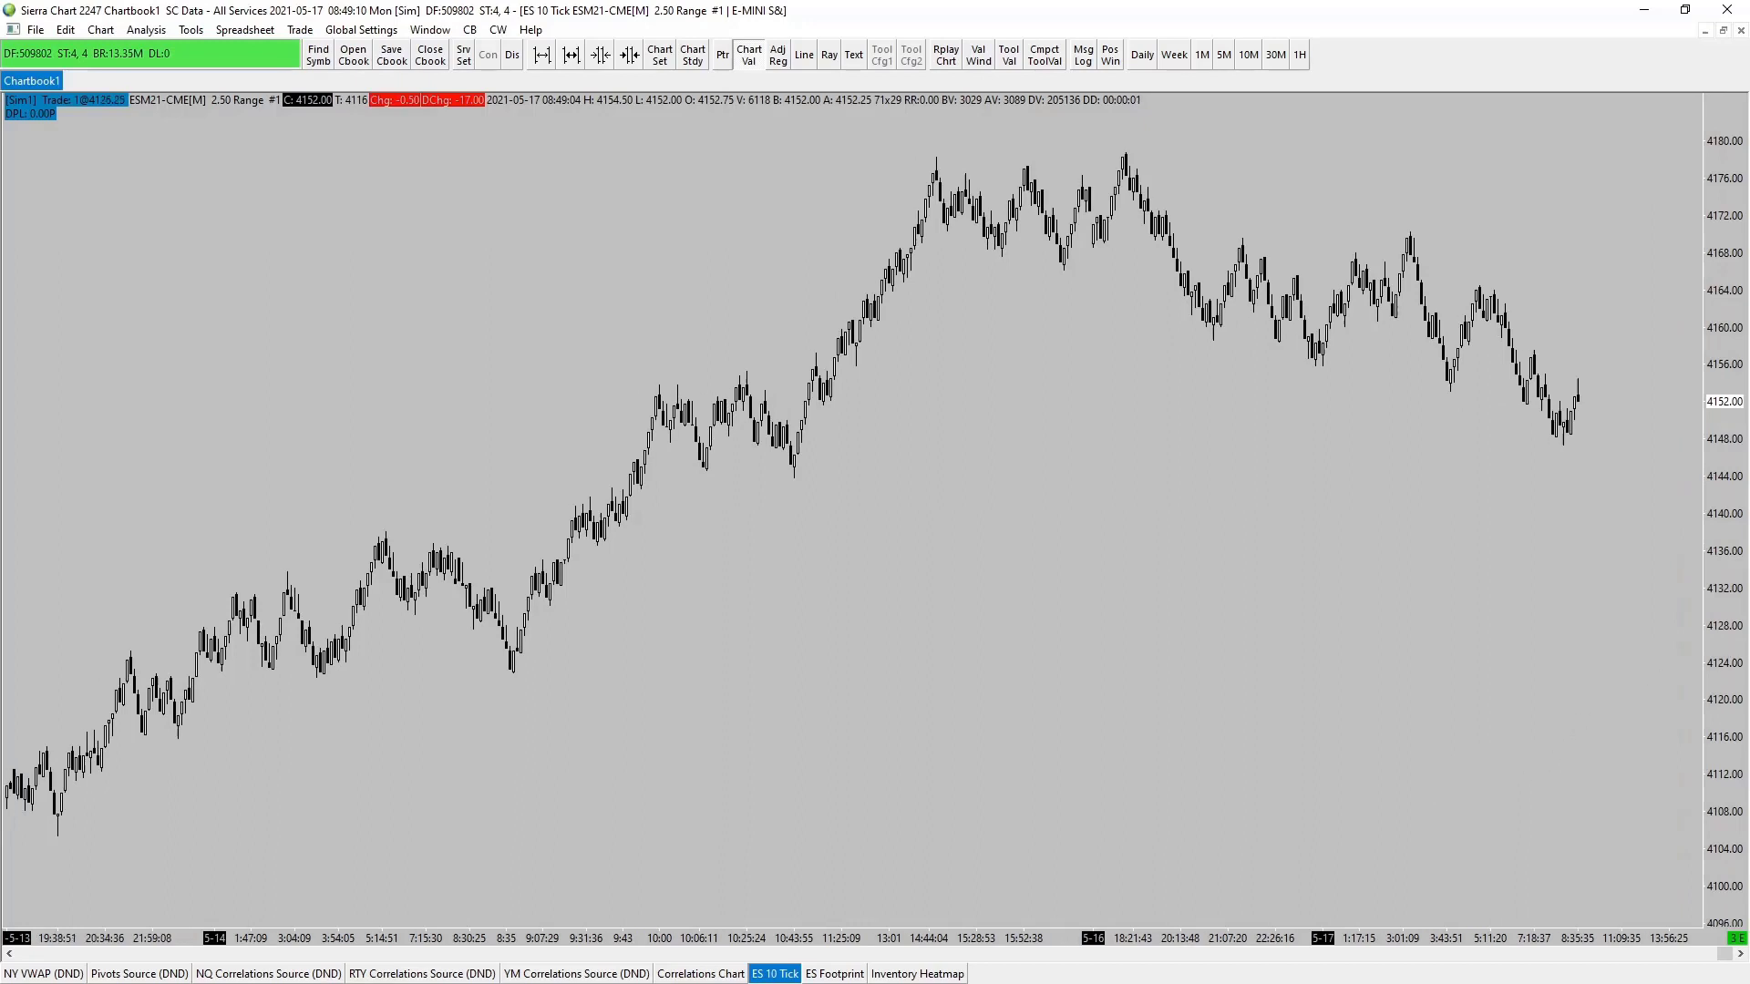
left_click_drag(1723, 593, 1714, 729)
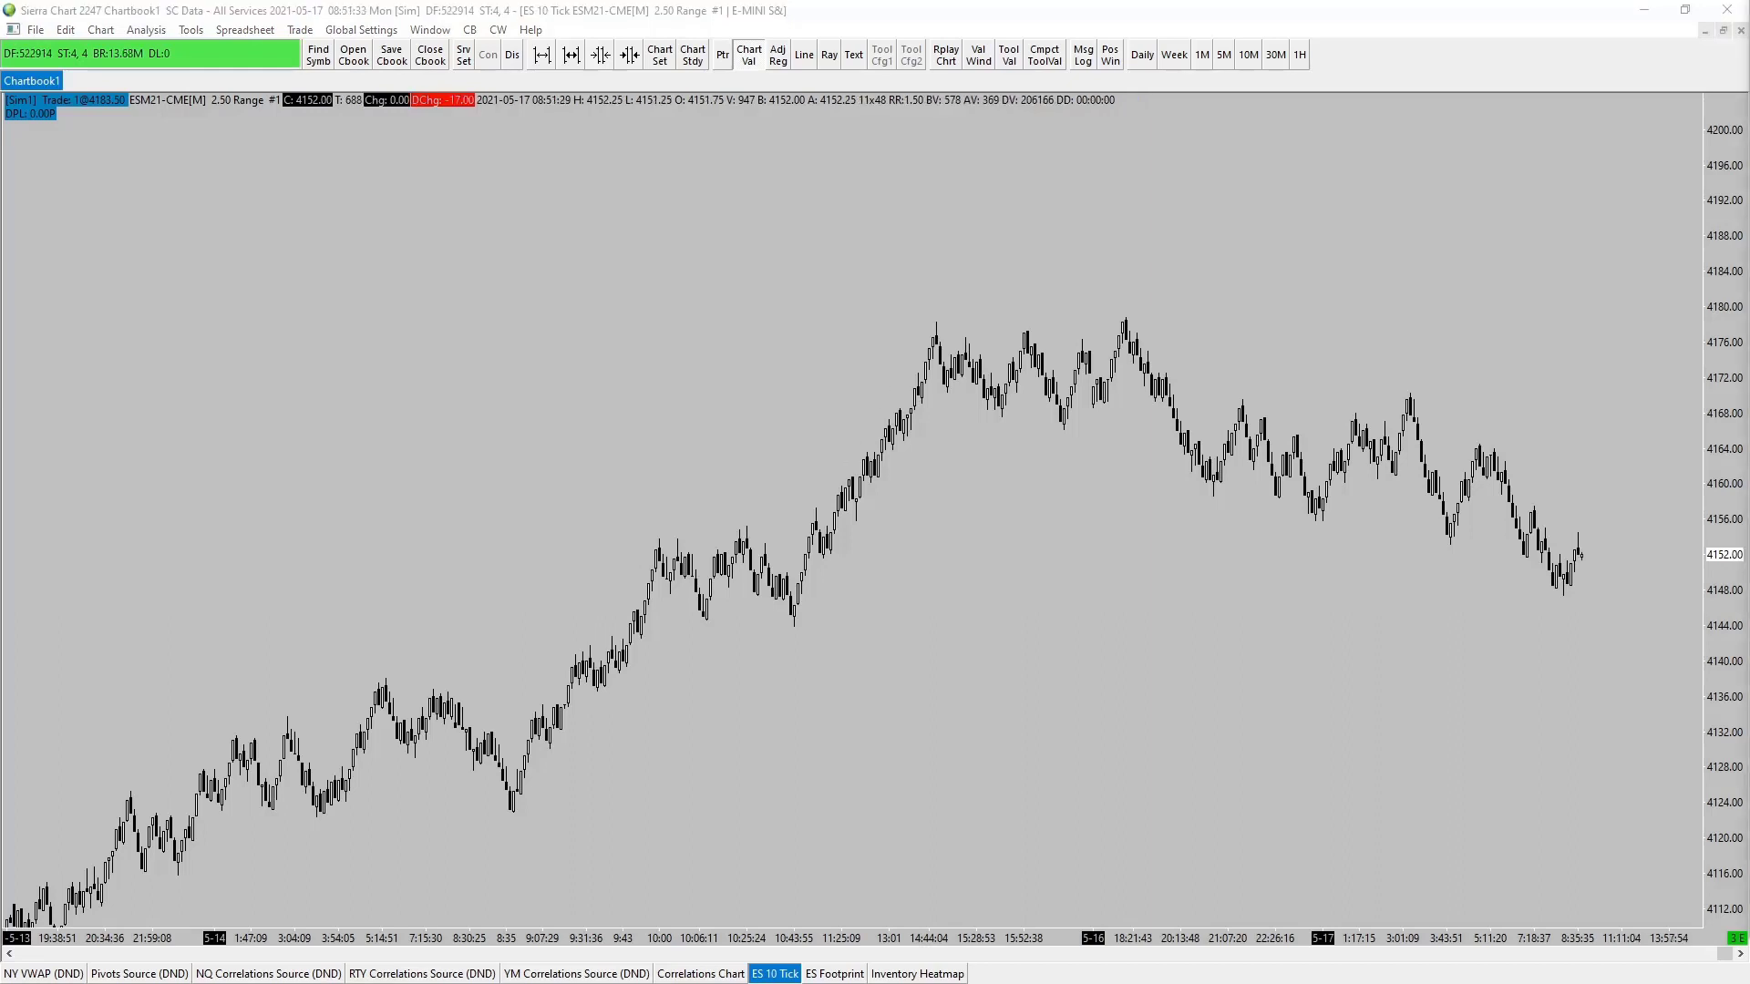
Step: Bring up the File menu's Open Trading DOM for Chart entry
left_click(66, 30)
mouse_move(38, 34)
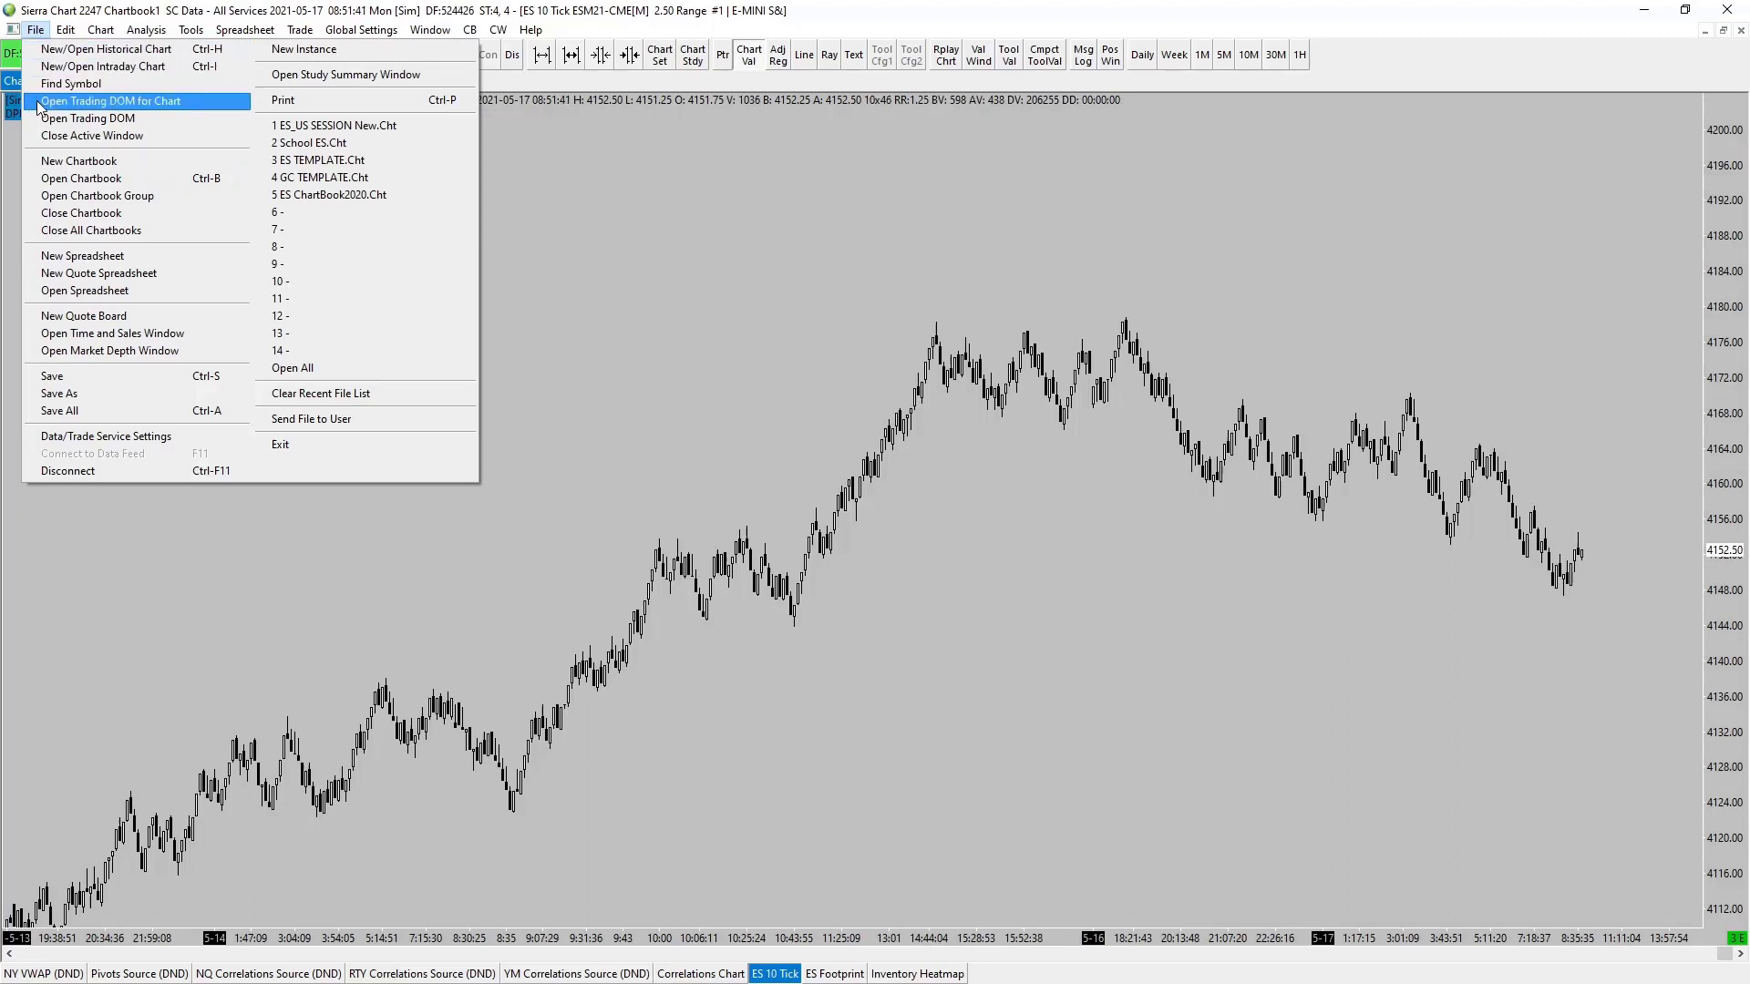
Step: Open a trading DOM for the chart, detaching and closing its order-entry trade window
left_click(88, 103)
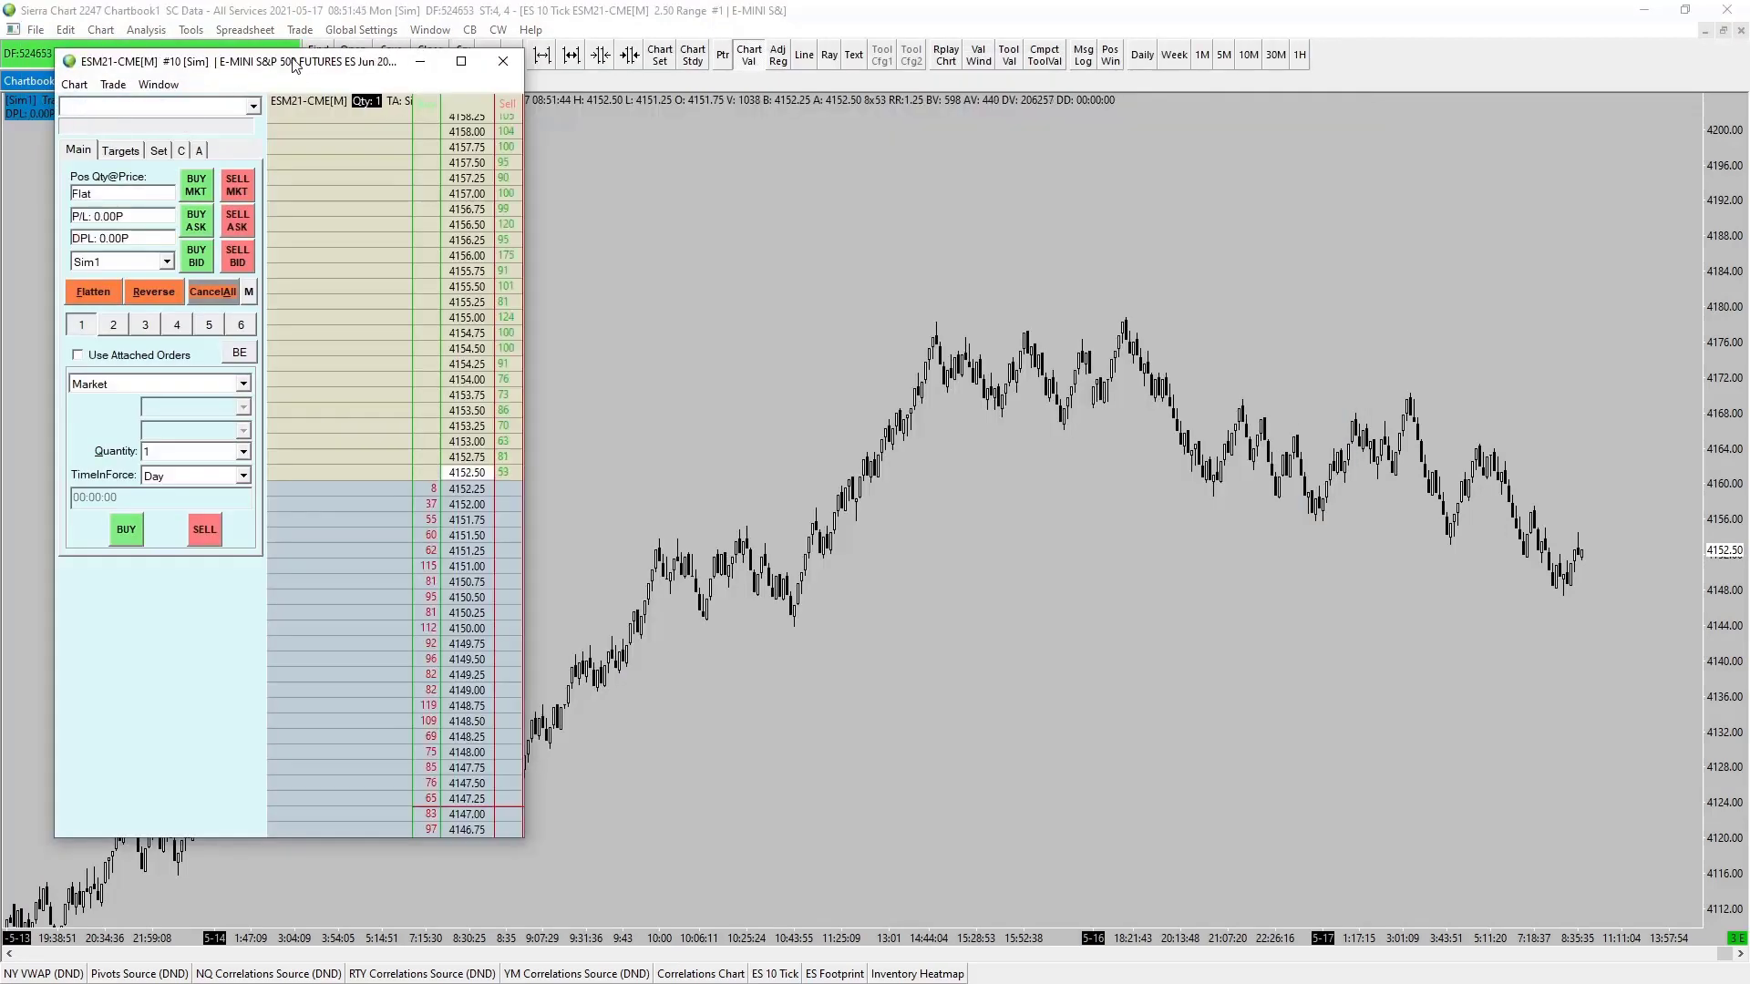
left_click_drag(296, 66, 713, 95)
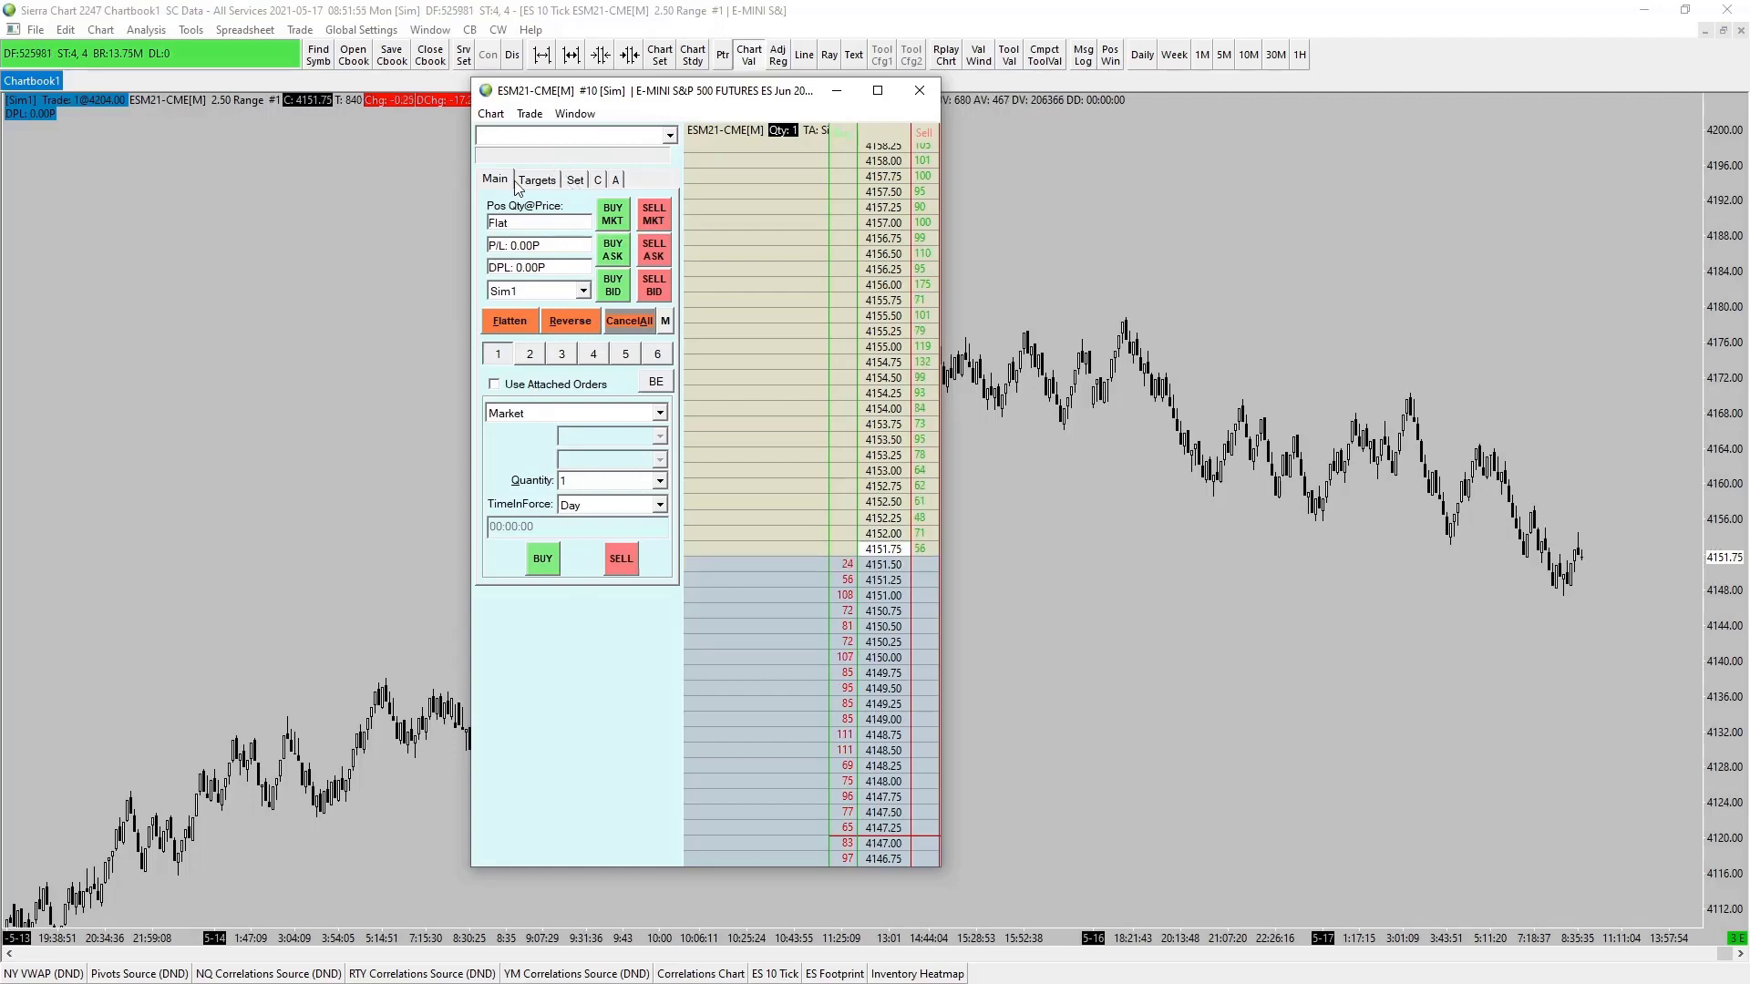
left_click(490, 115)
mouse_move(528, 115)
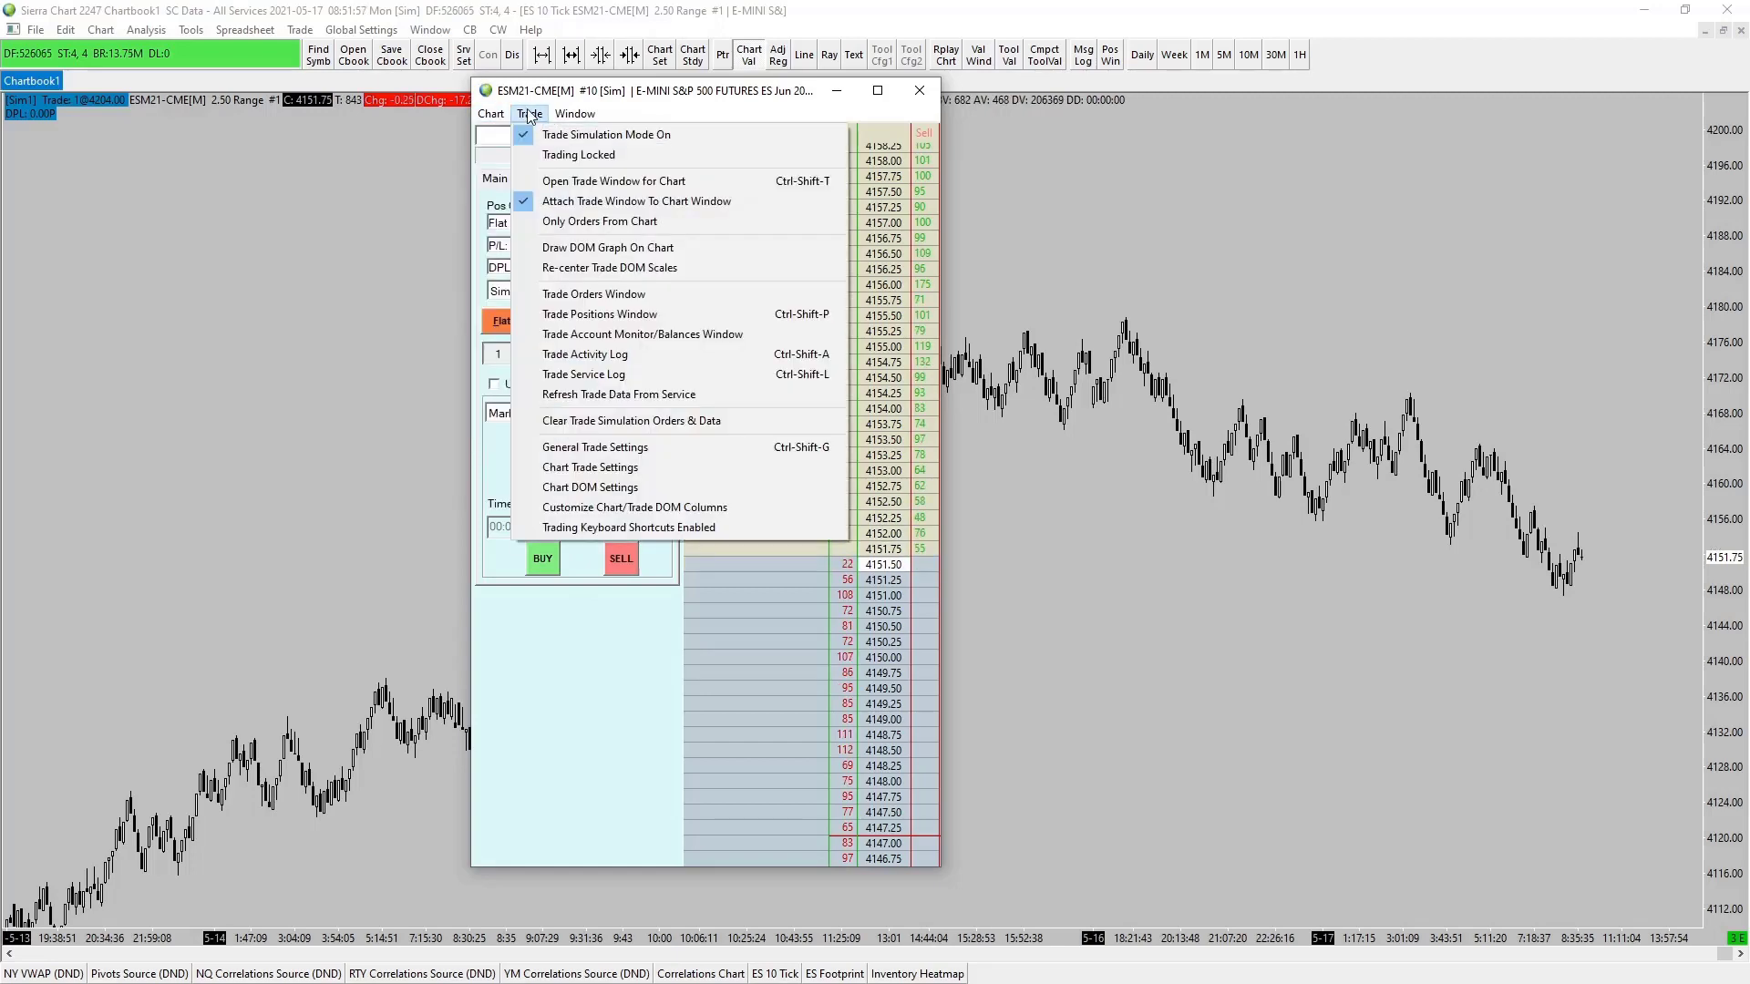
left_click(577, 206)
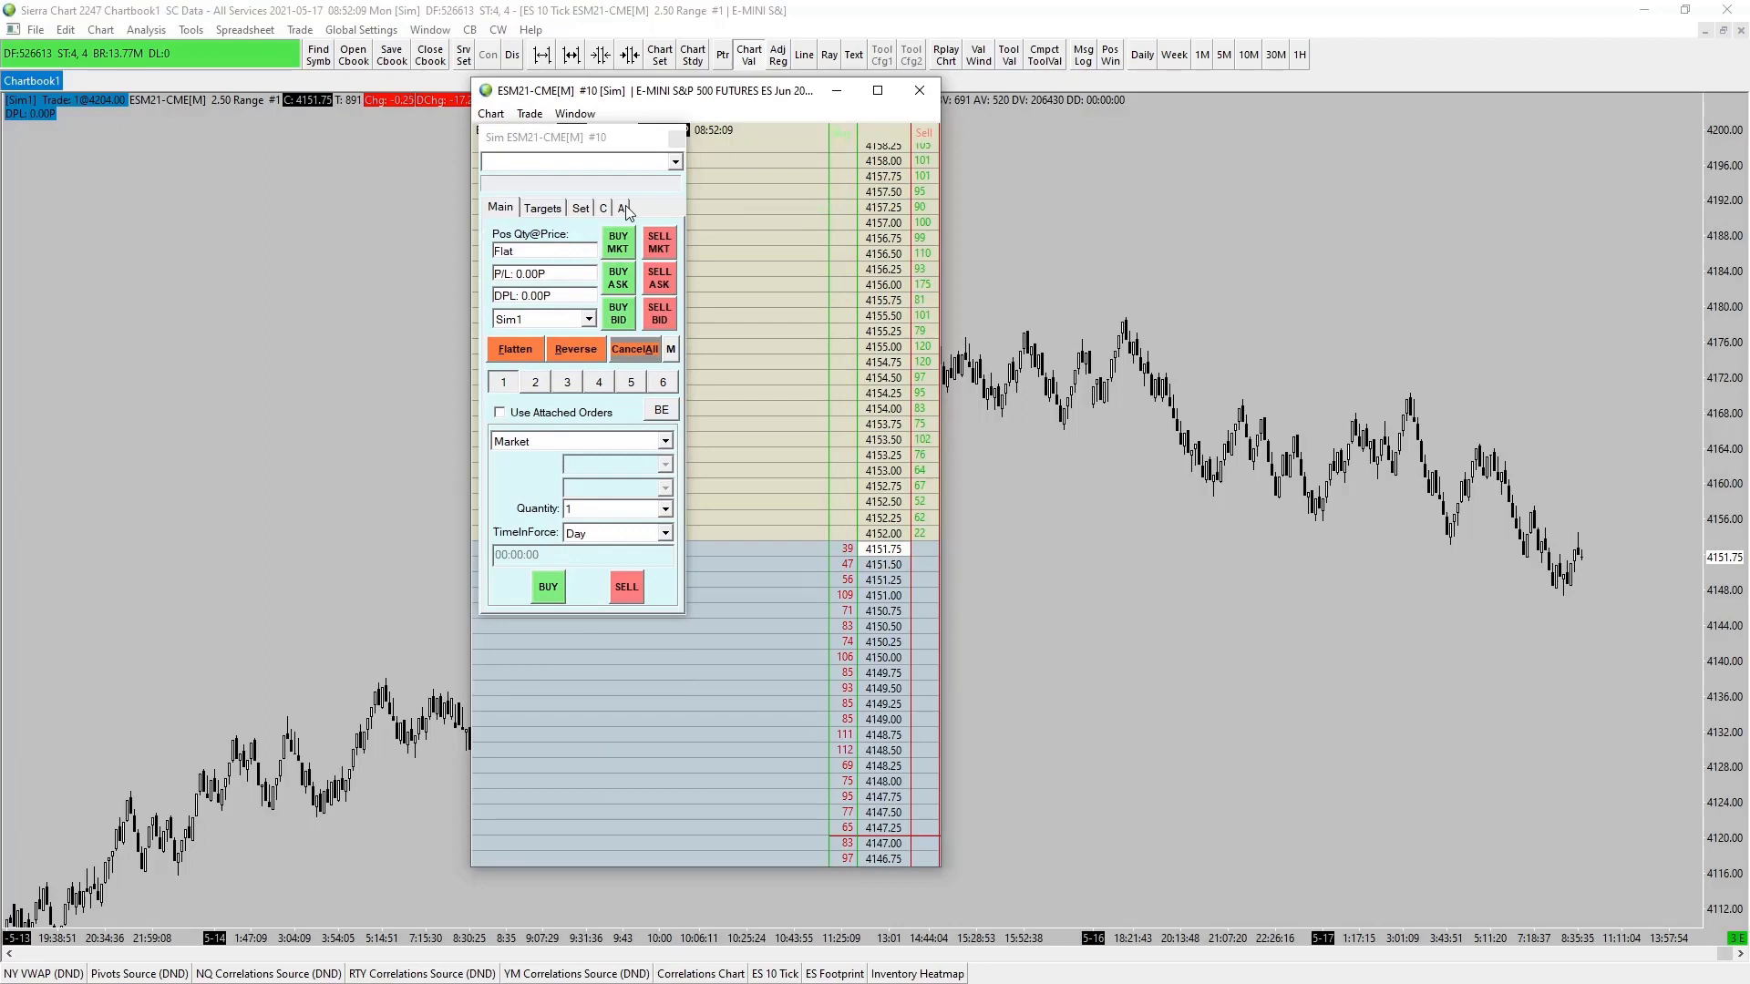
left_click(675, 140)
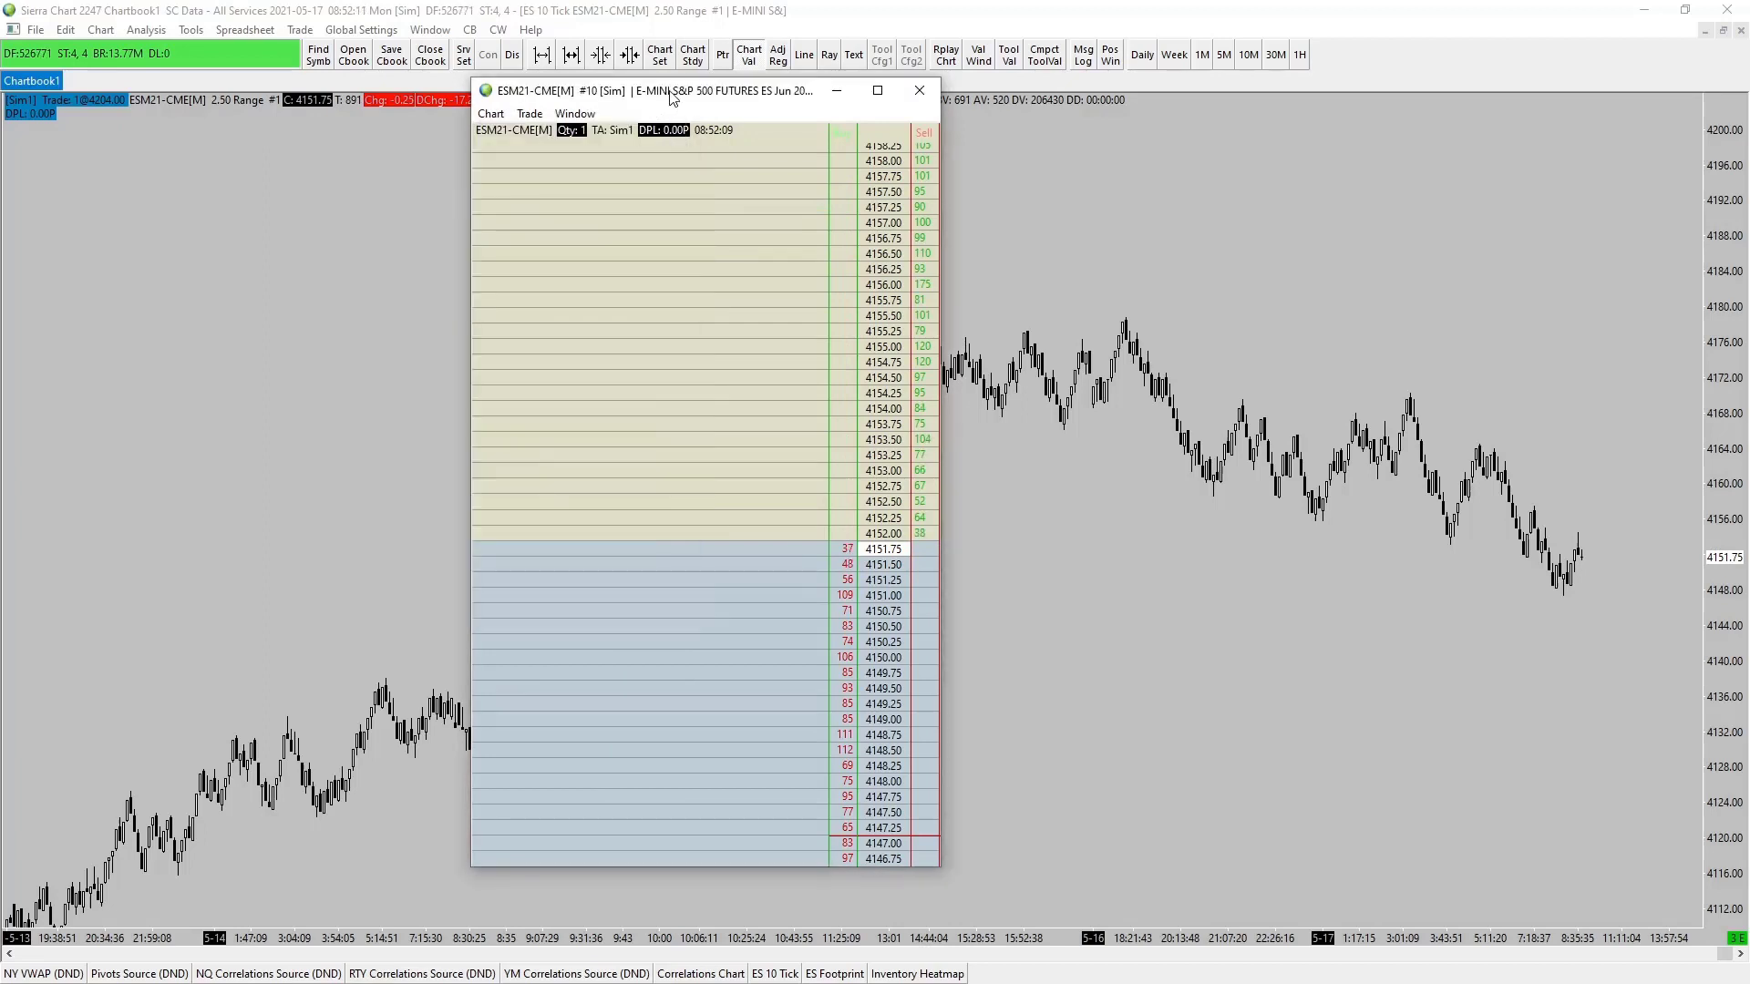
Step: Move the DOM window right over the chart, narrowing and lengthening it
left_click_drag(670, 97, 859, 113)
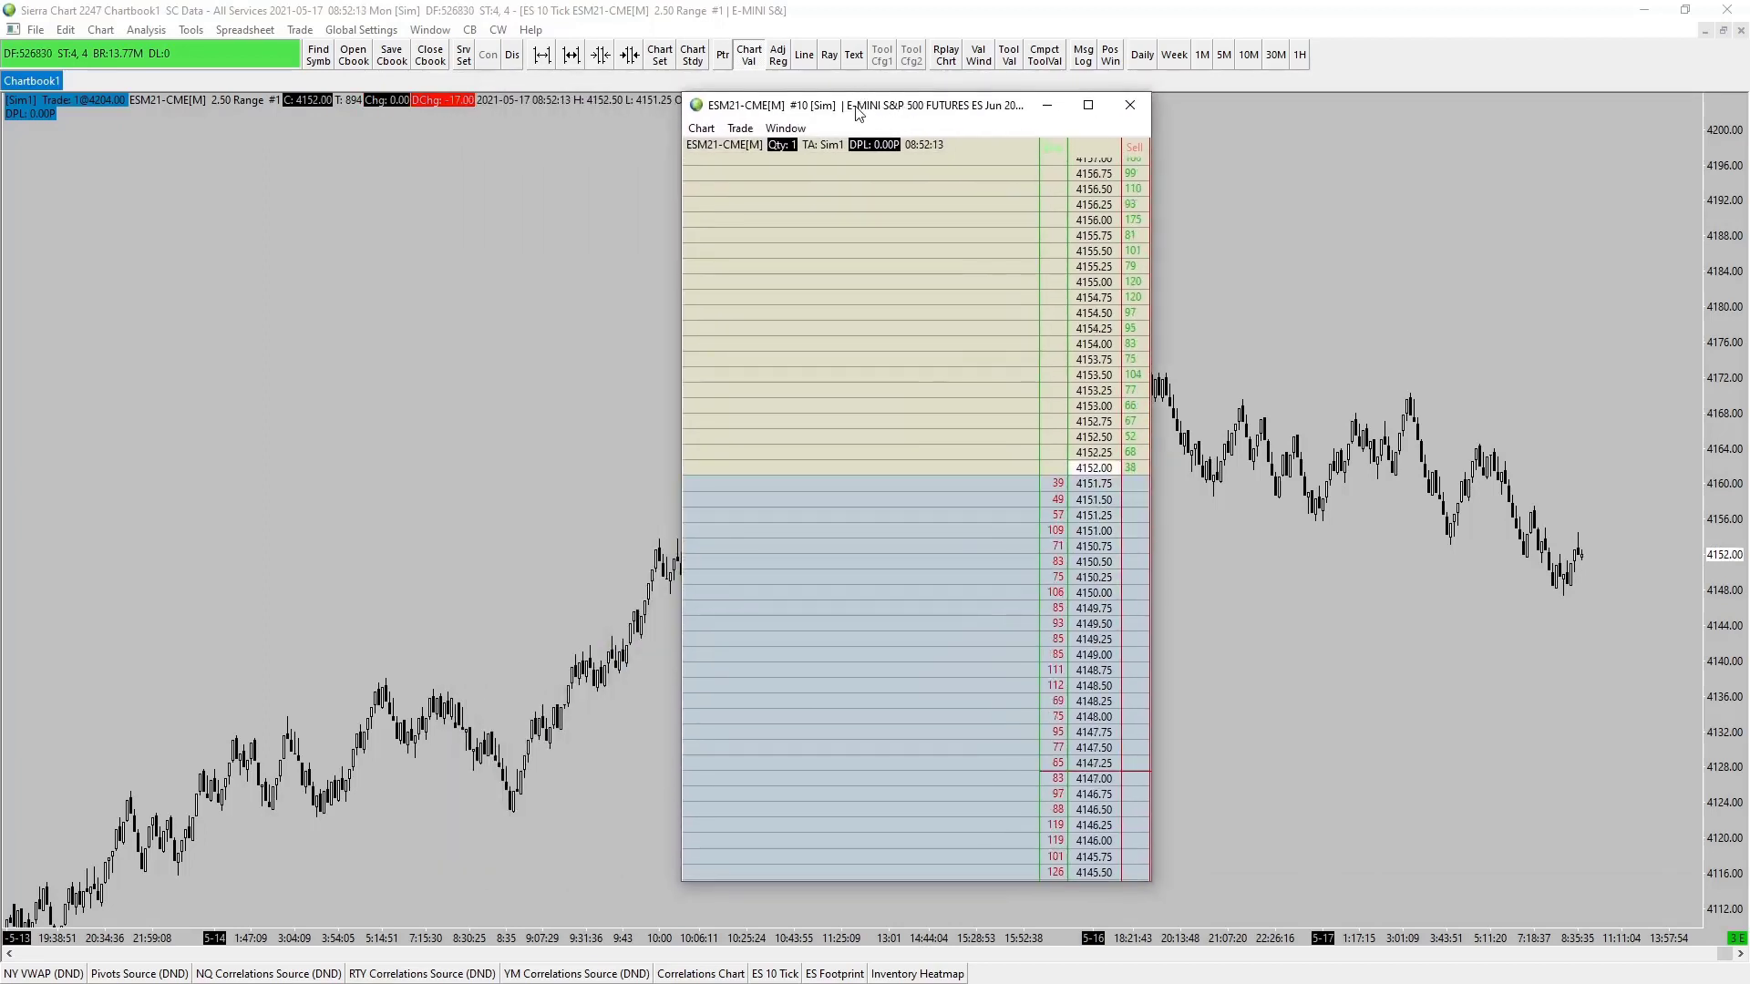
scroll(1046, 346, "up", 1)
left_click_drag(1152, 116, 1190, 119)
left_click_drag(680, 363, 848, 360)
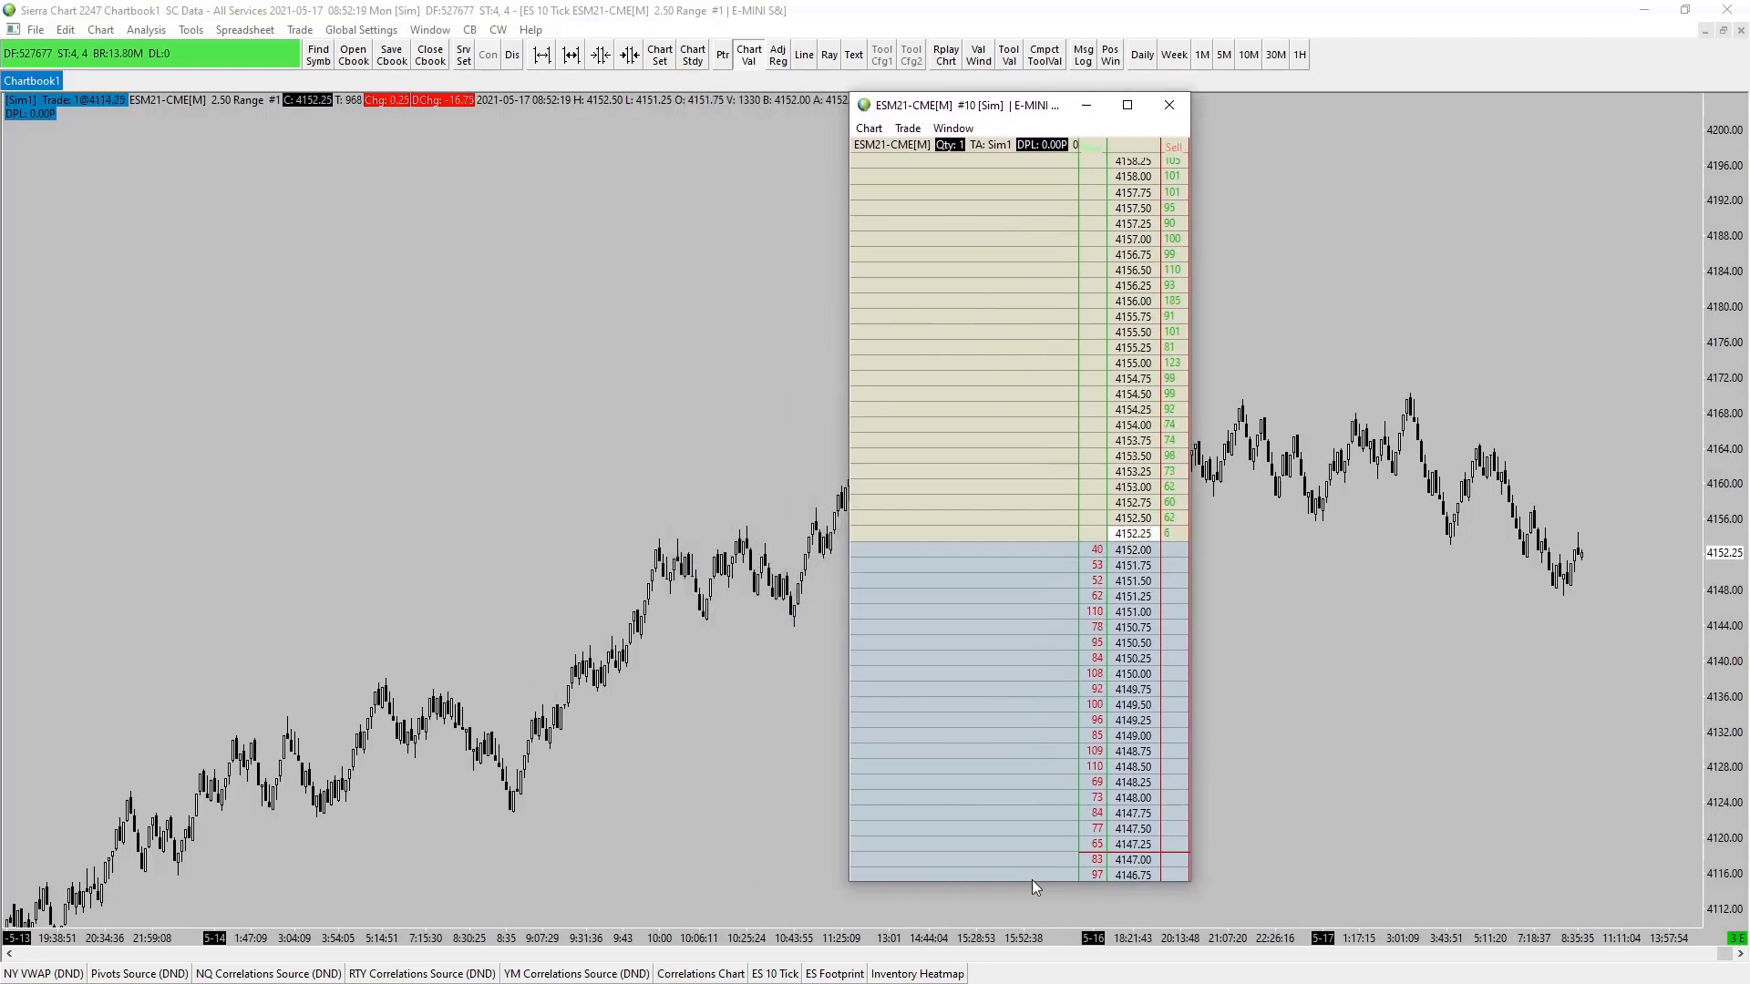
left_click_drag(1026, 879, 1025, 920)
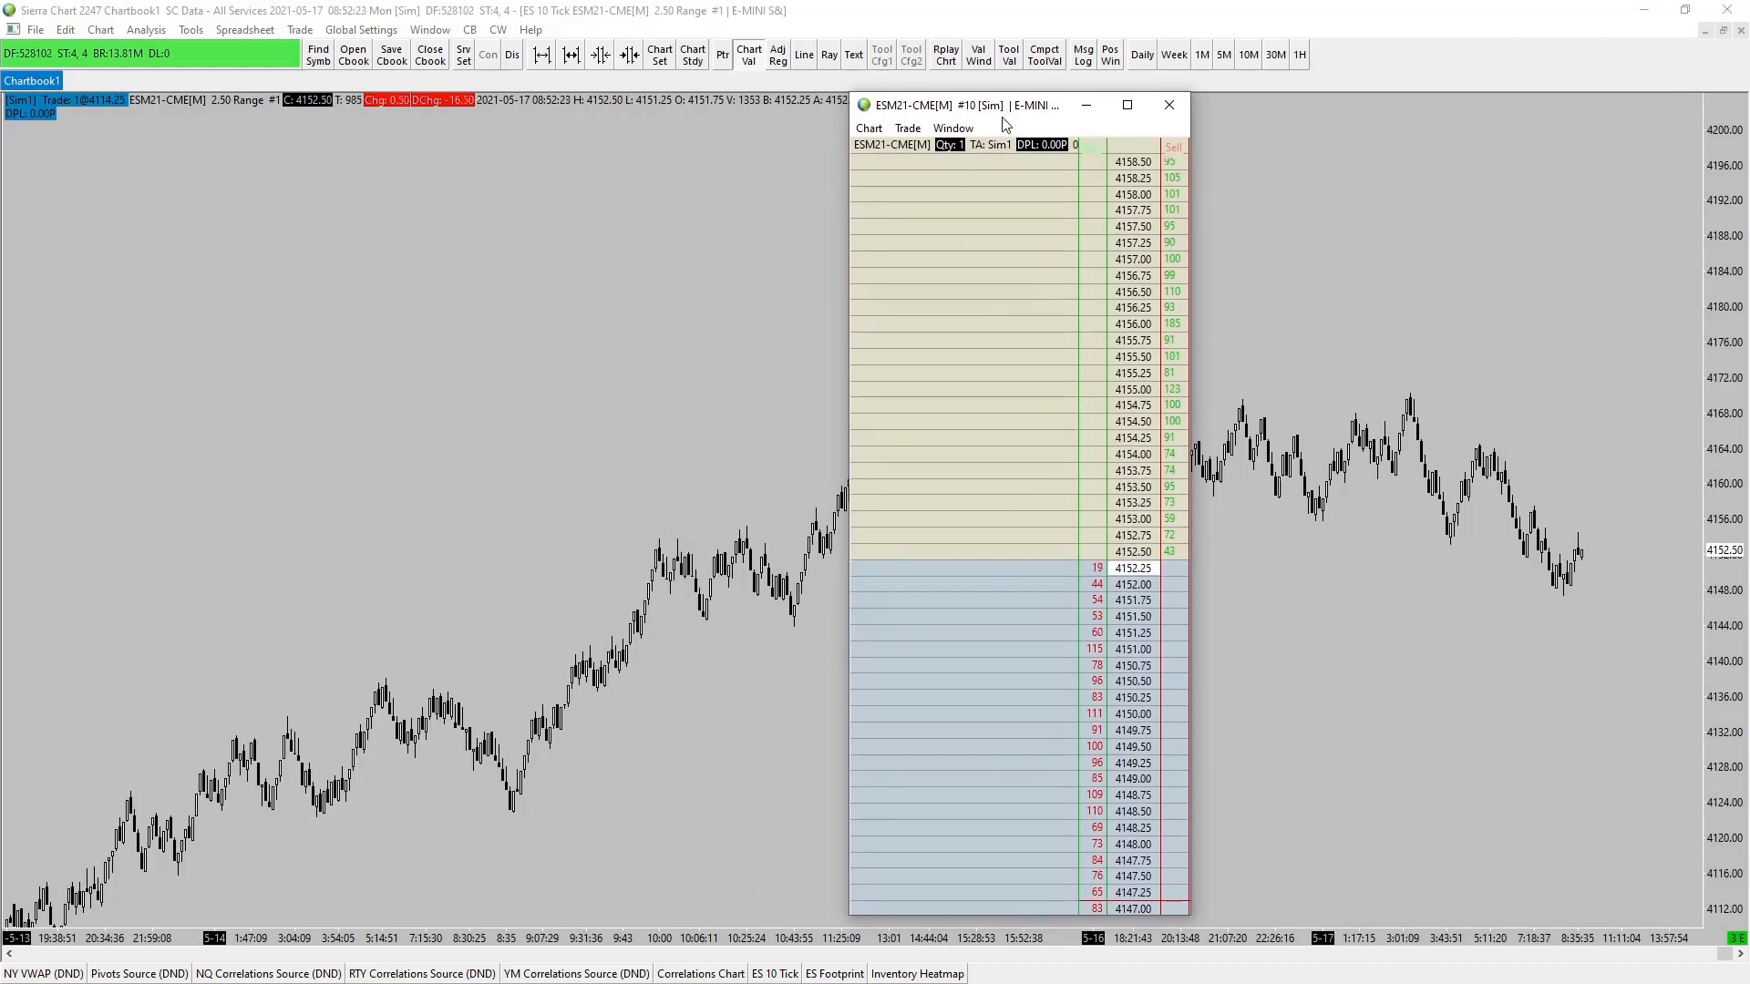
Step: Set the DOM's Title Bar Name to 'ES DOM' and use it as the tab label
key("F5")
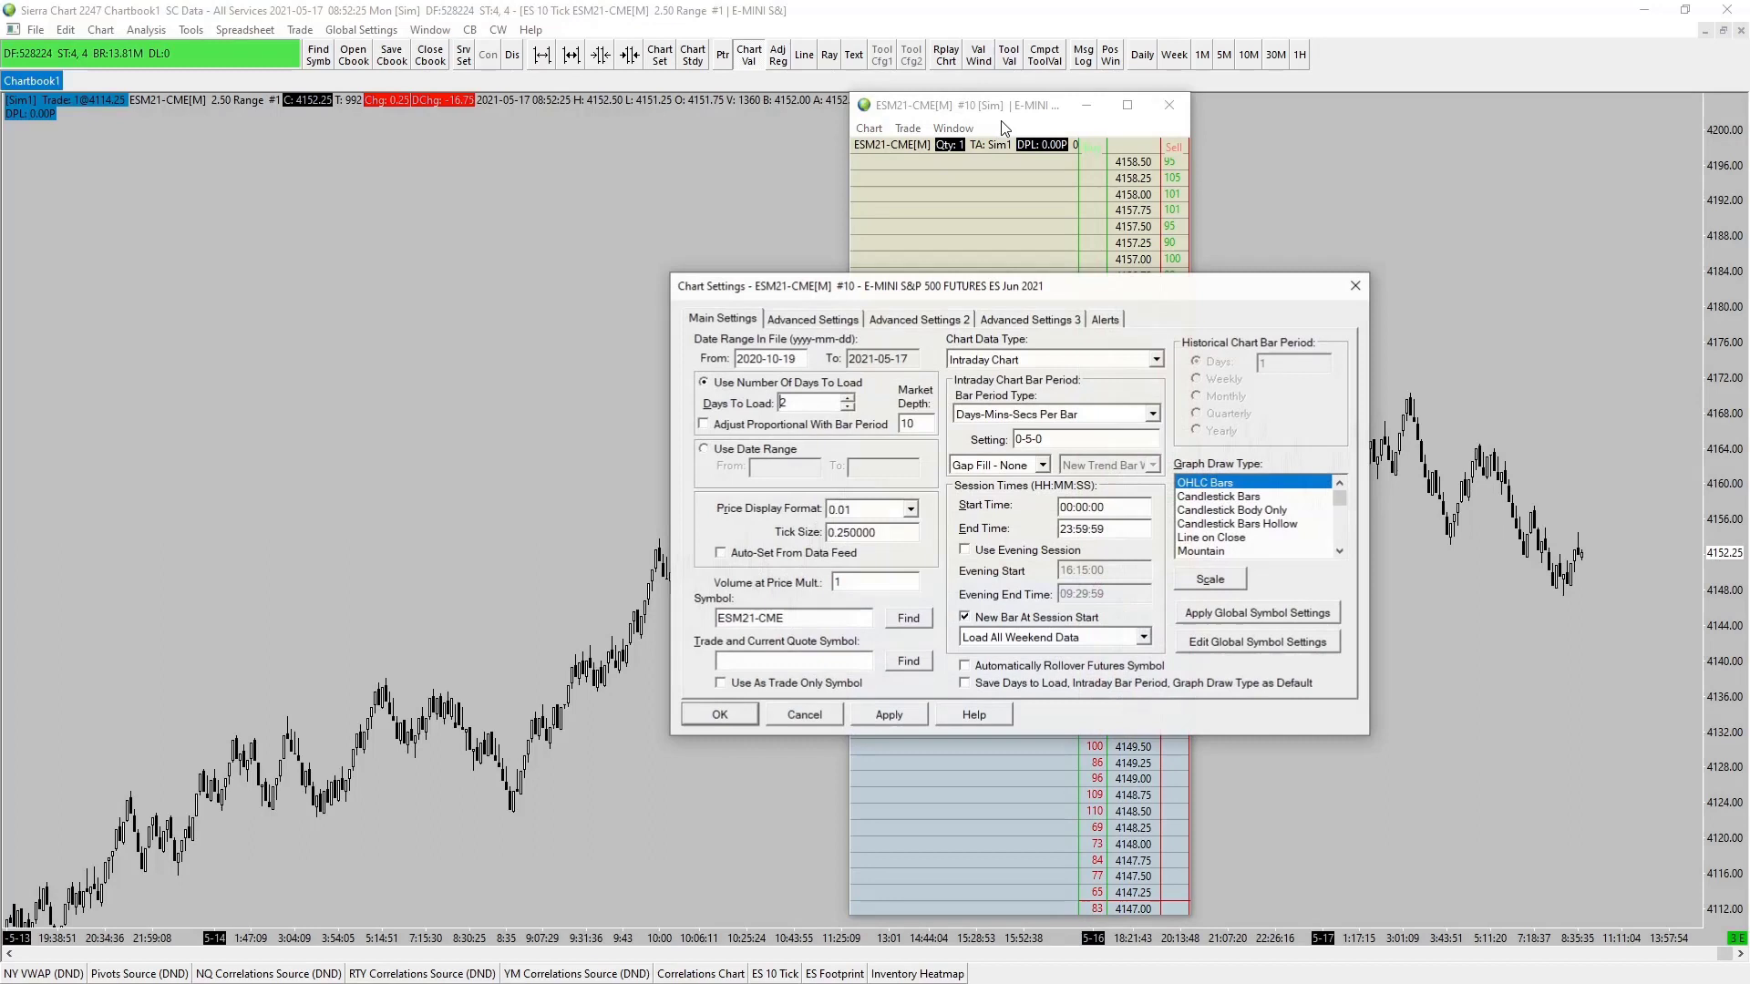
left_click(911, 320)
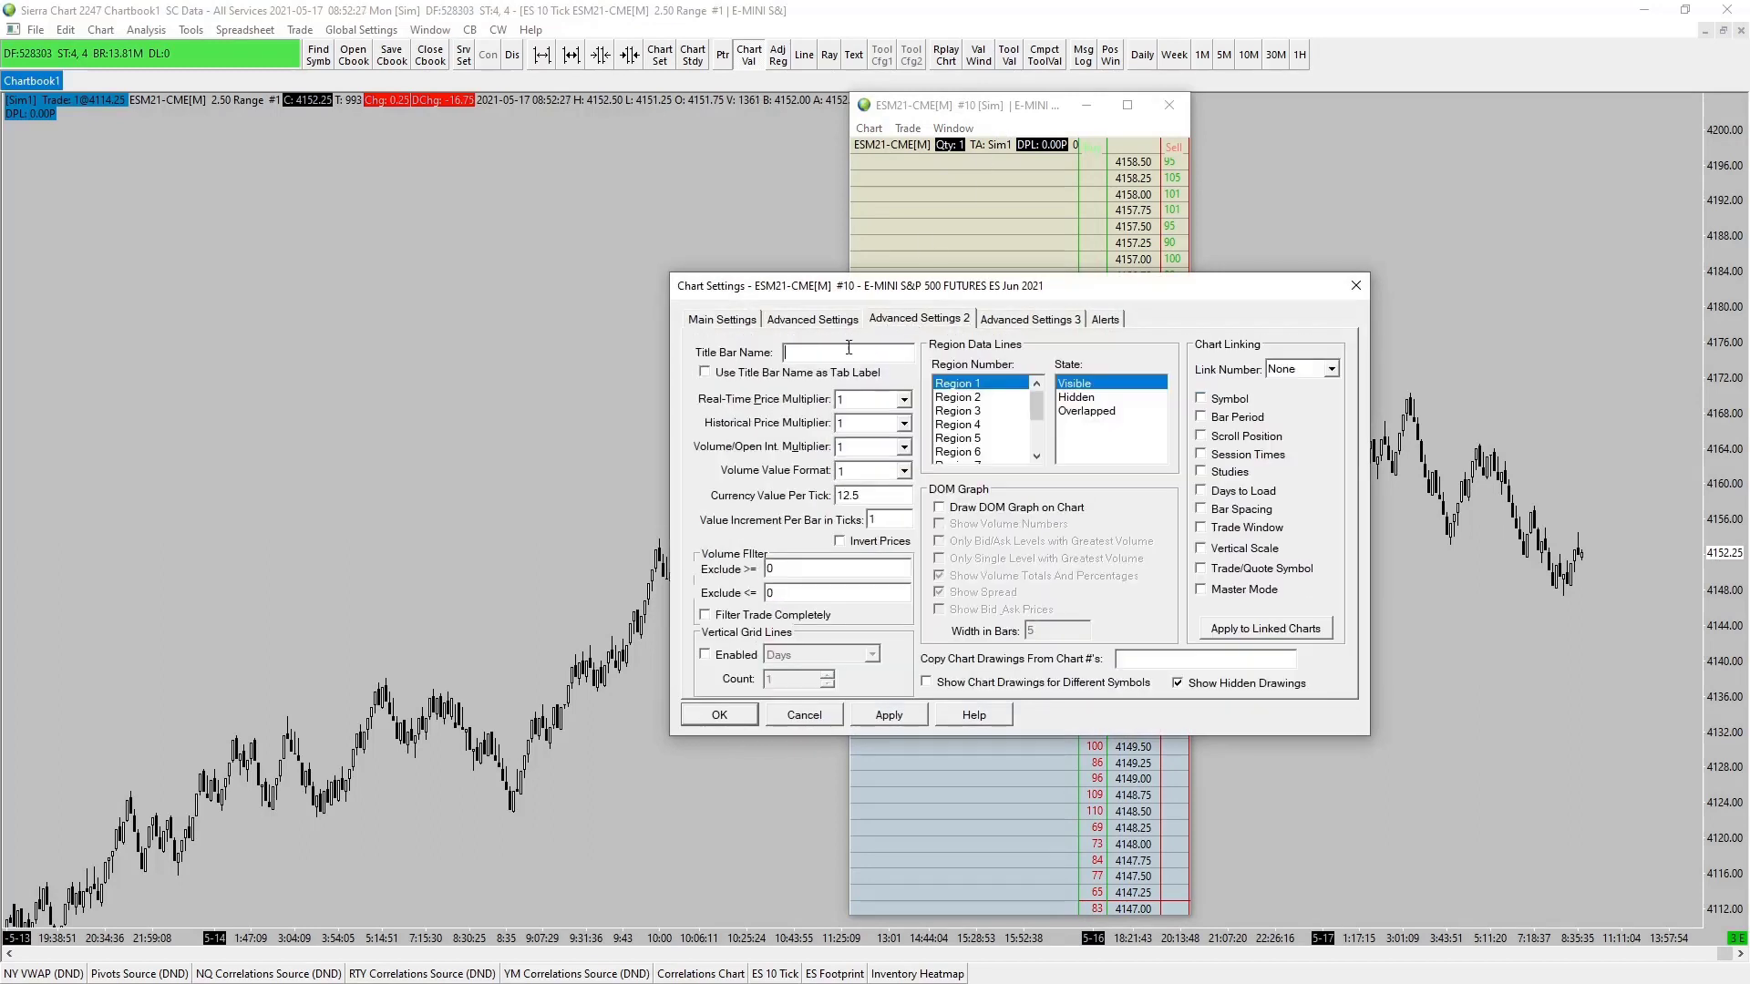
left_click(832, 347)
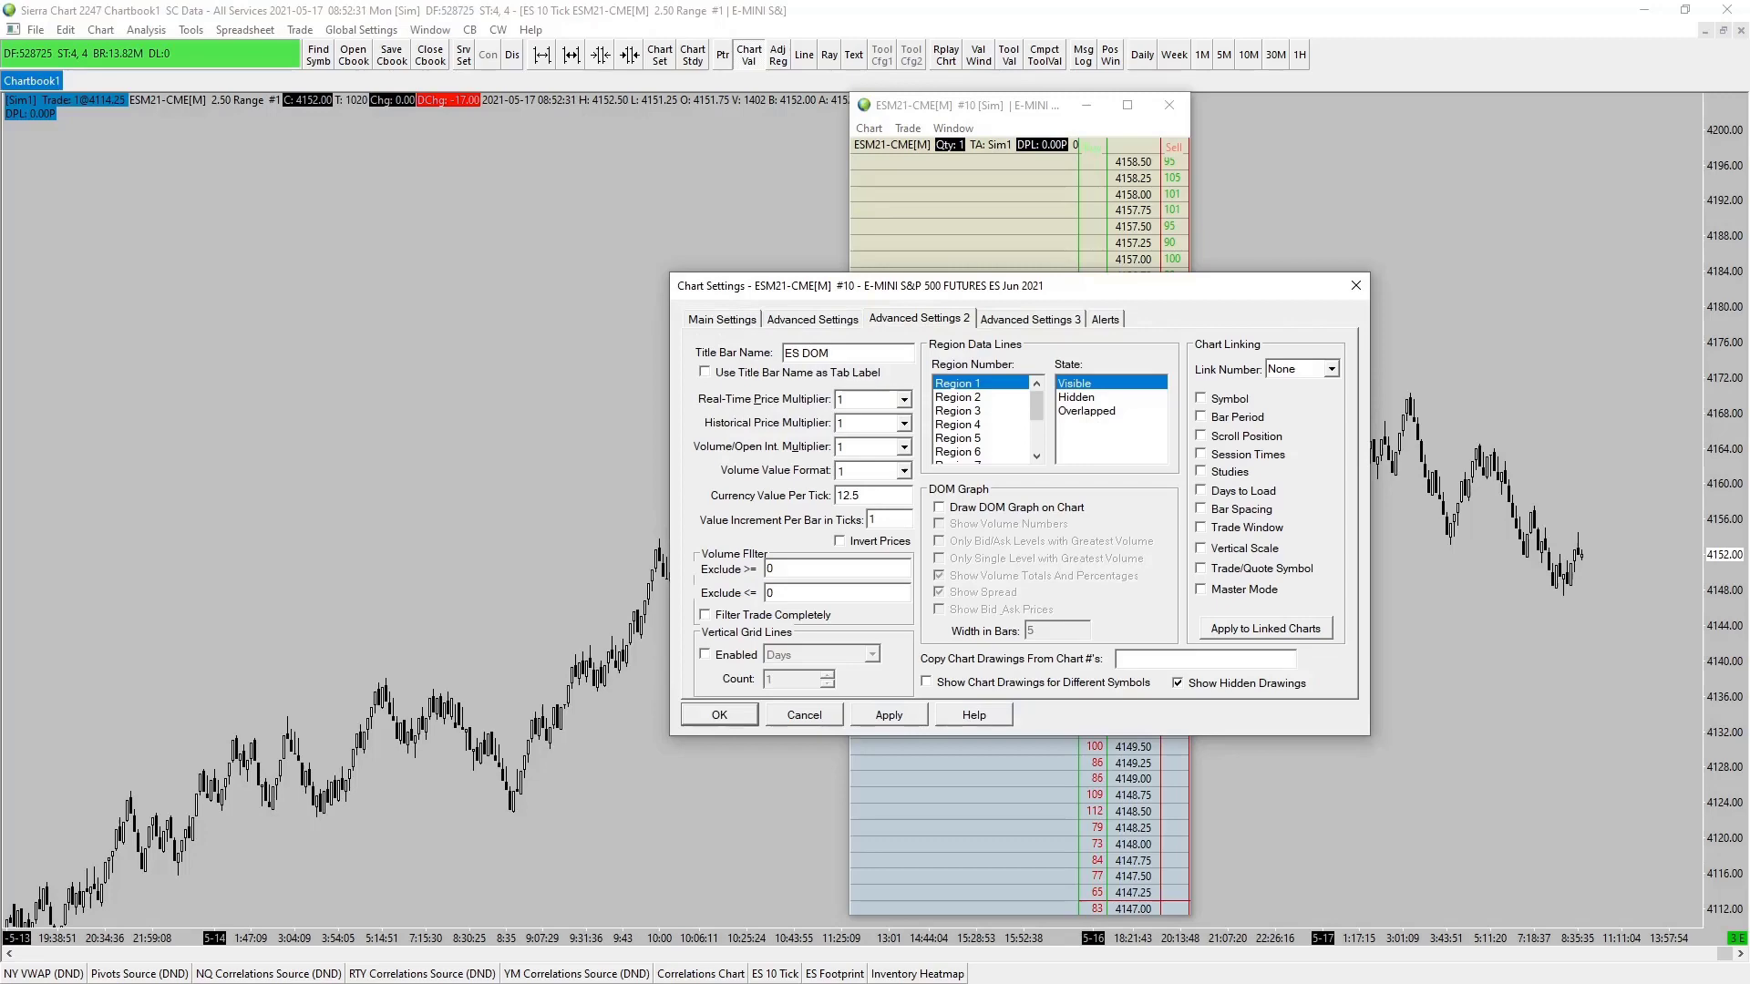
left_click(705, 371)
left_click(712, 714)
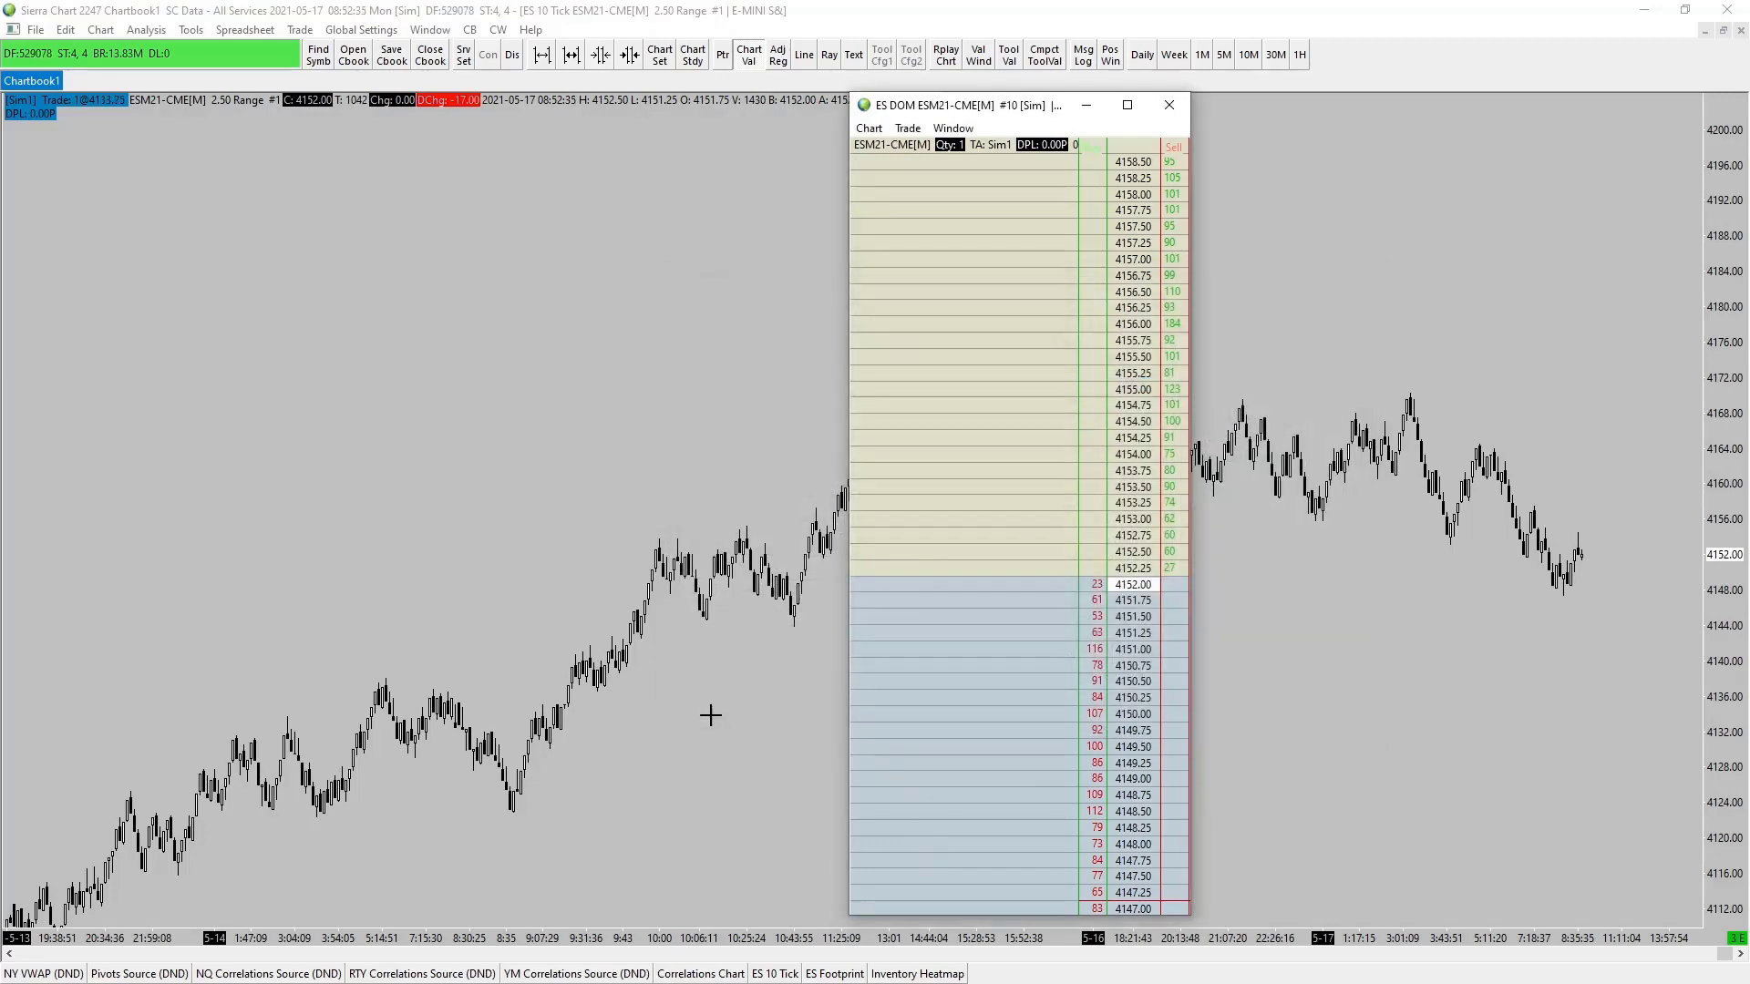
Step: Maximize, then restore the ES DOM as a floating window narrowed to reveal the charts
double_click(988, 108)
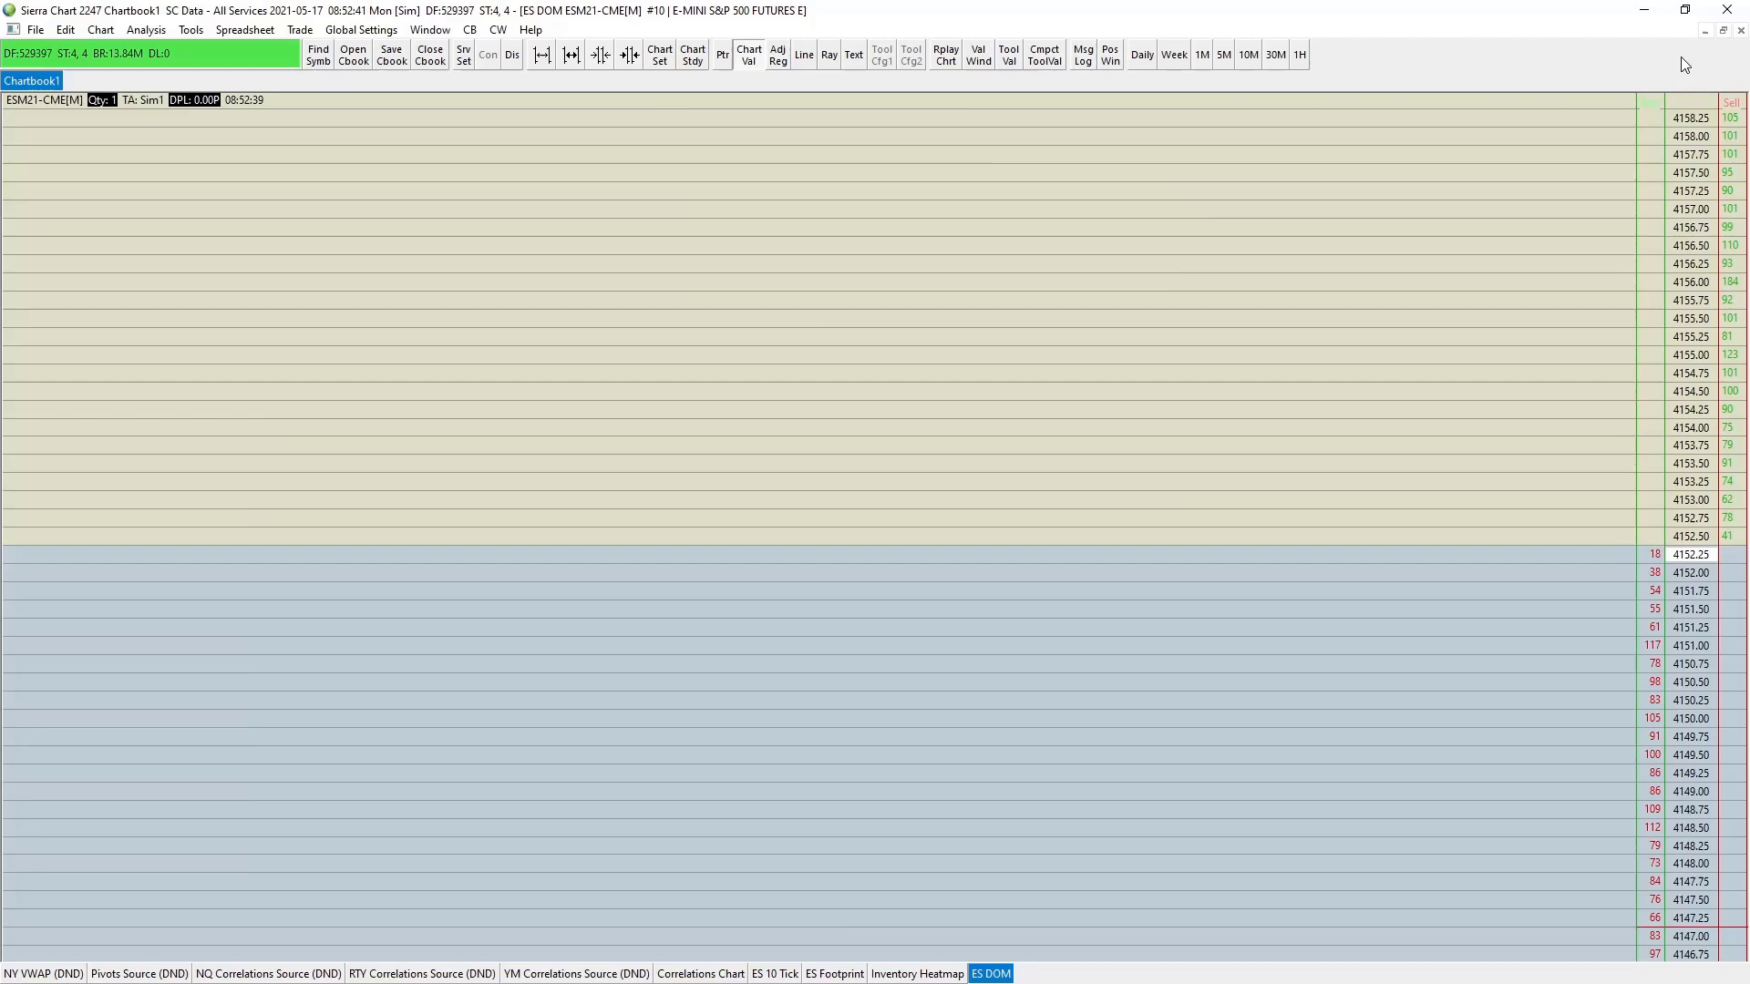
left_click(1723, 31)
left_click_drag(1211, 347, 1094, 243)
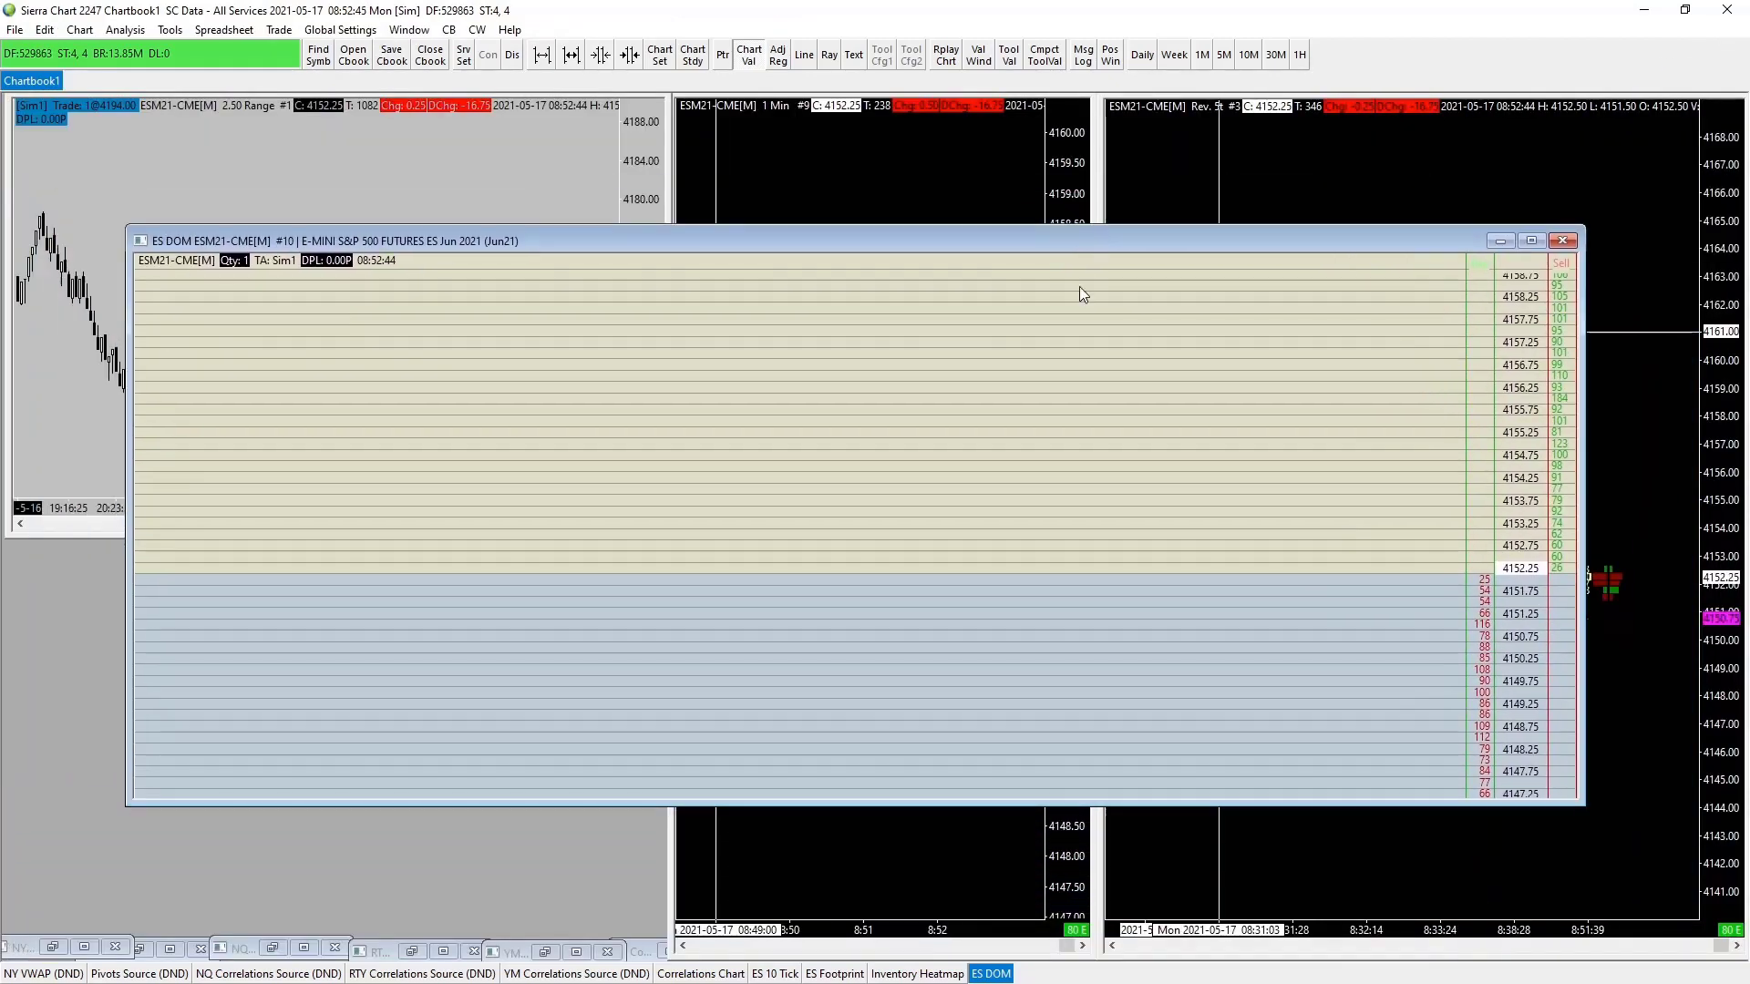
left_click_drag(127, 428, 1293, 212)
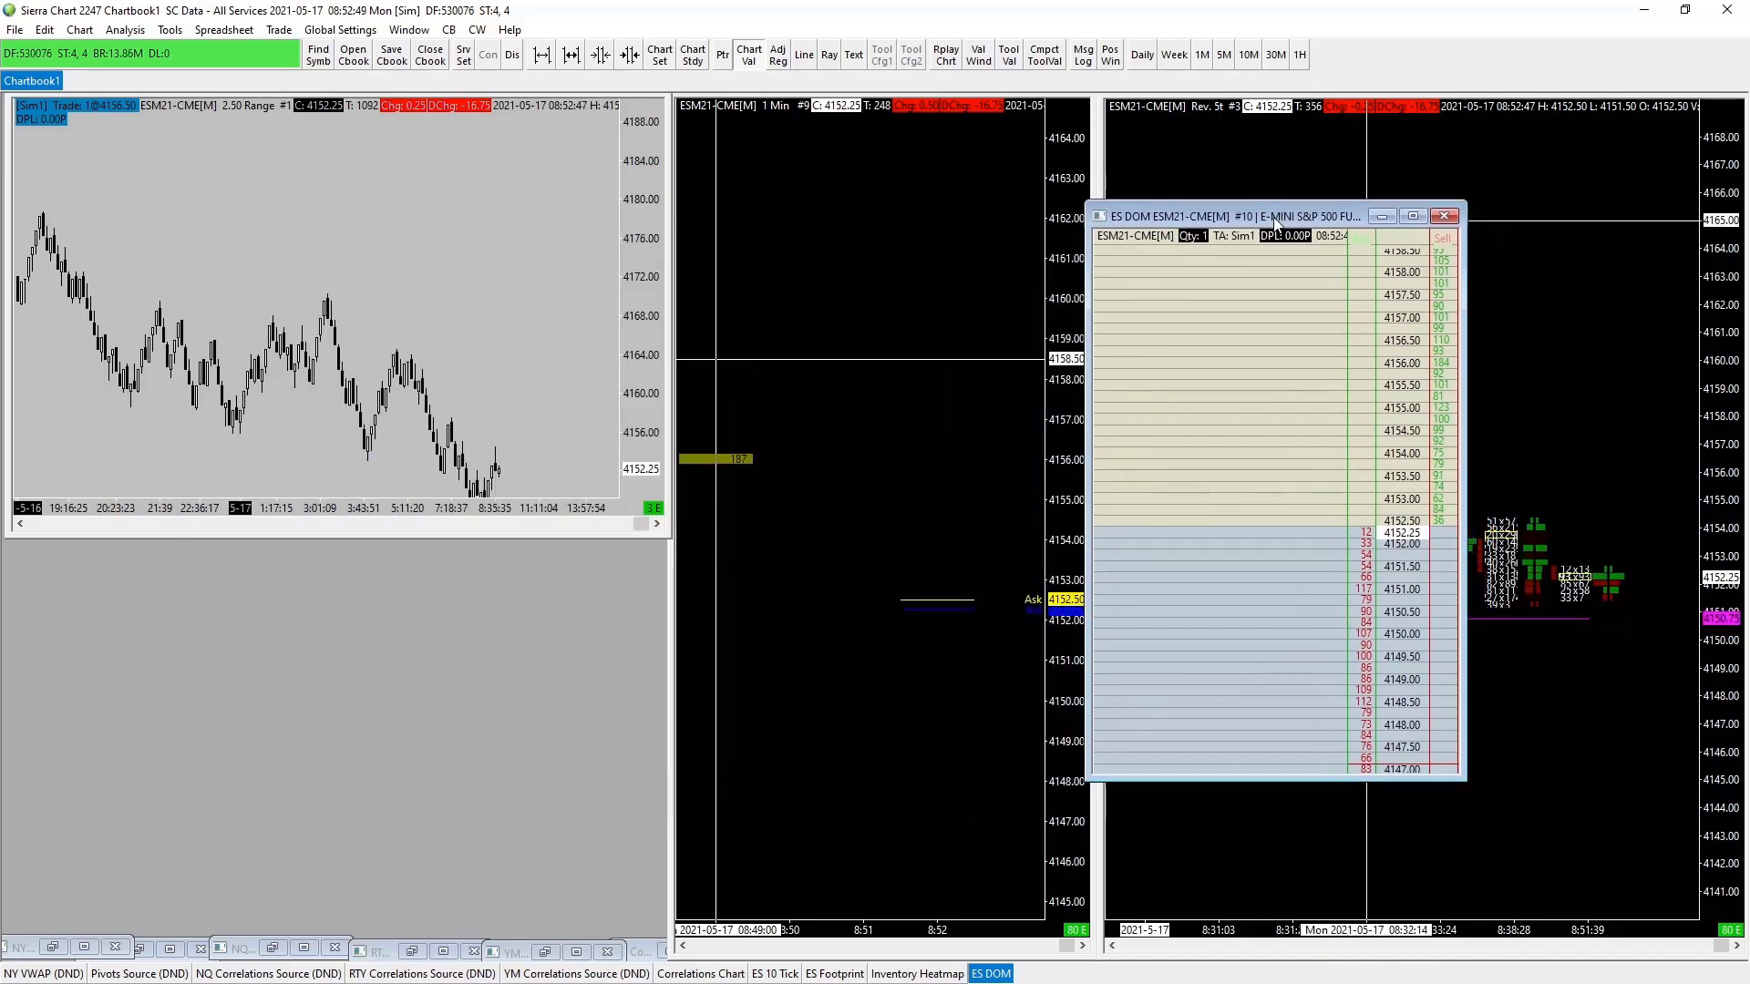
left_click(1316, 786)
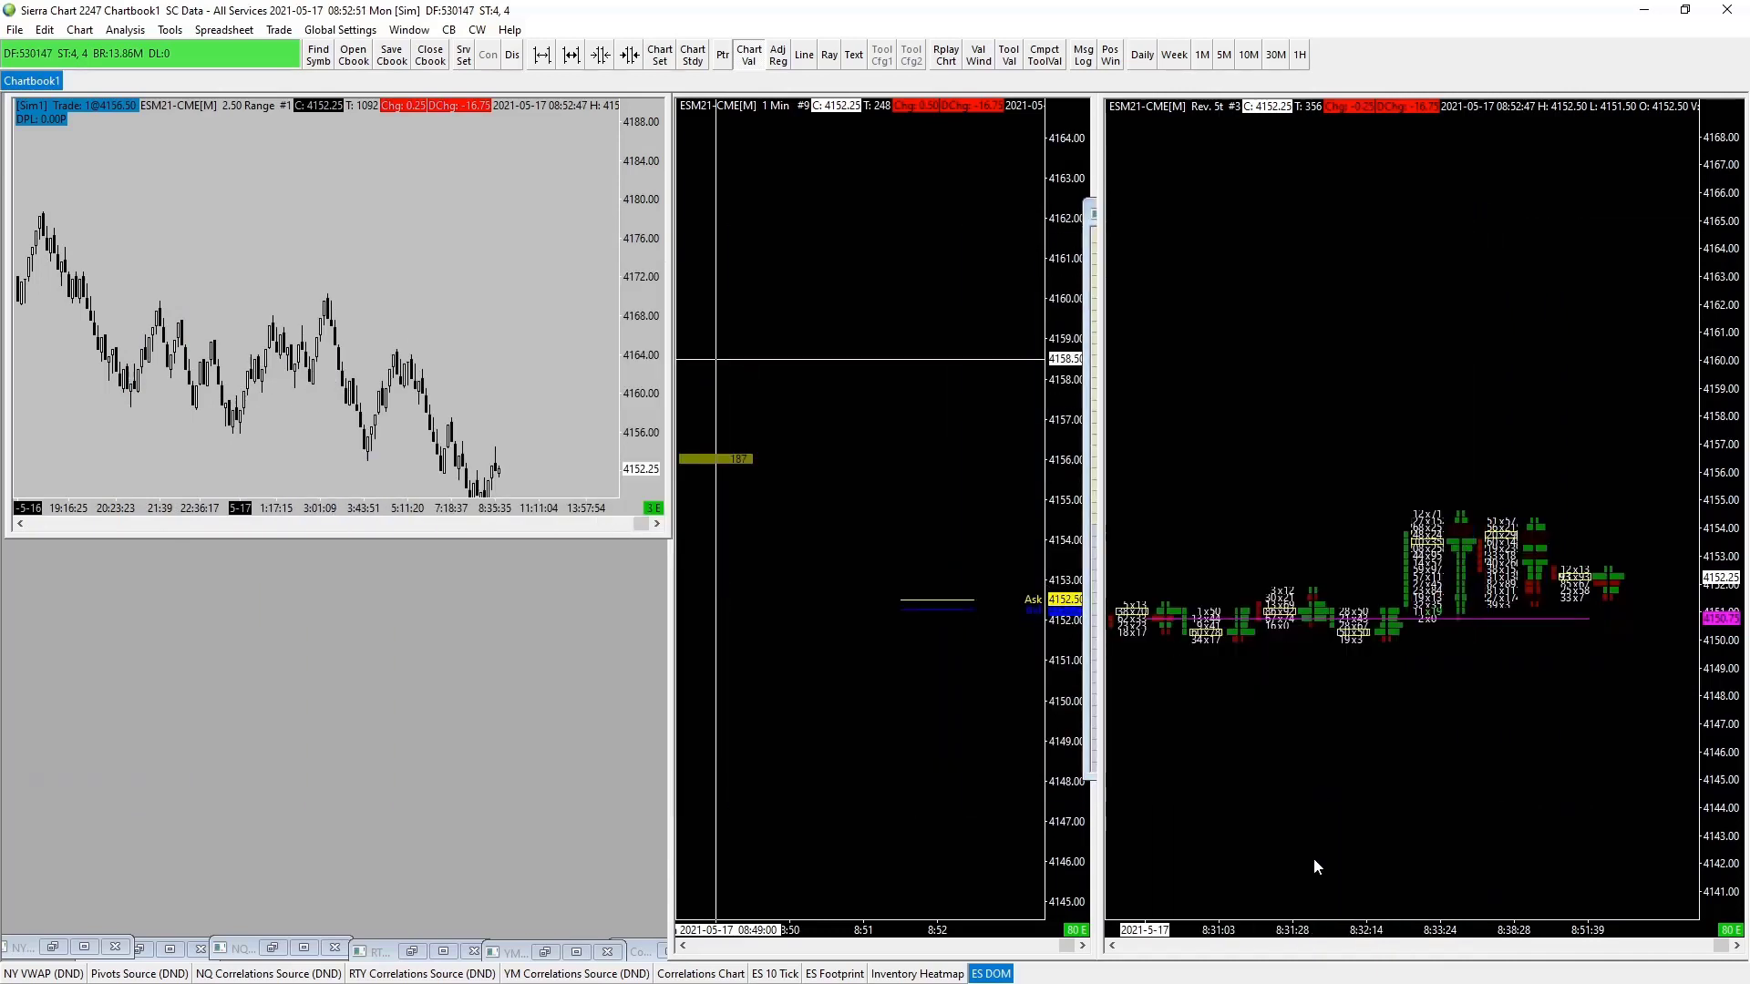
left_click(991, 974)
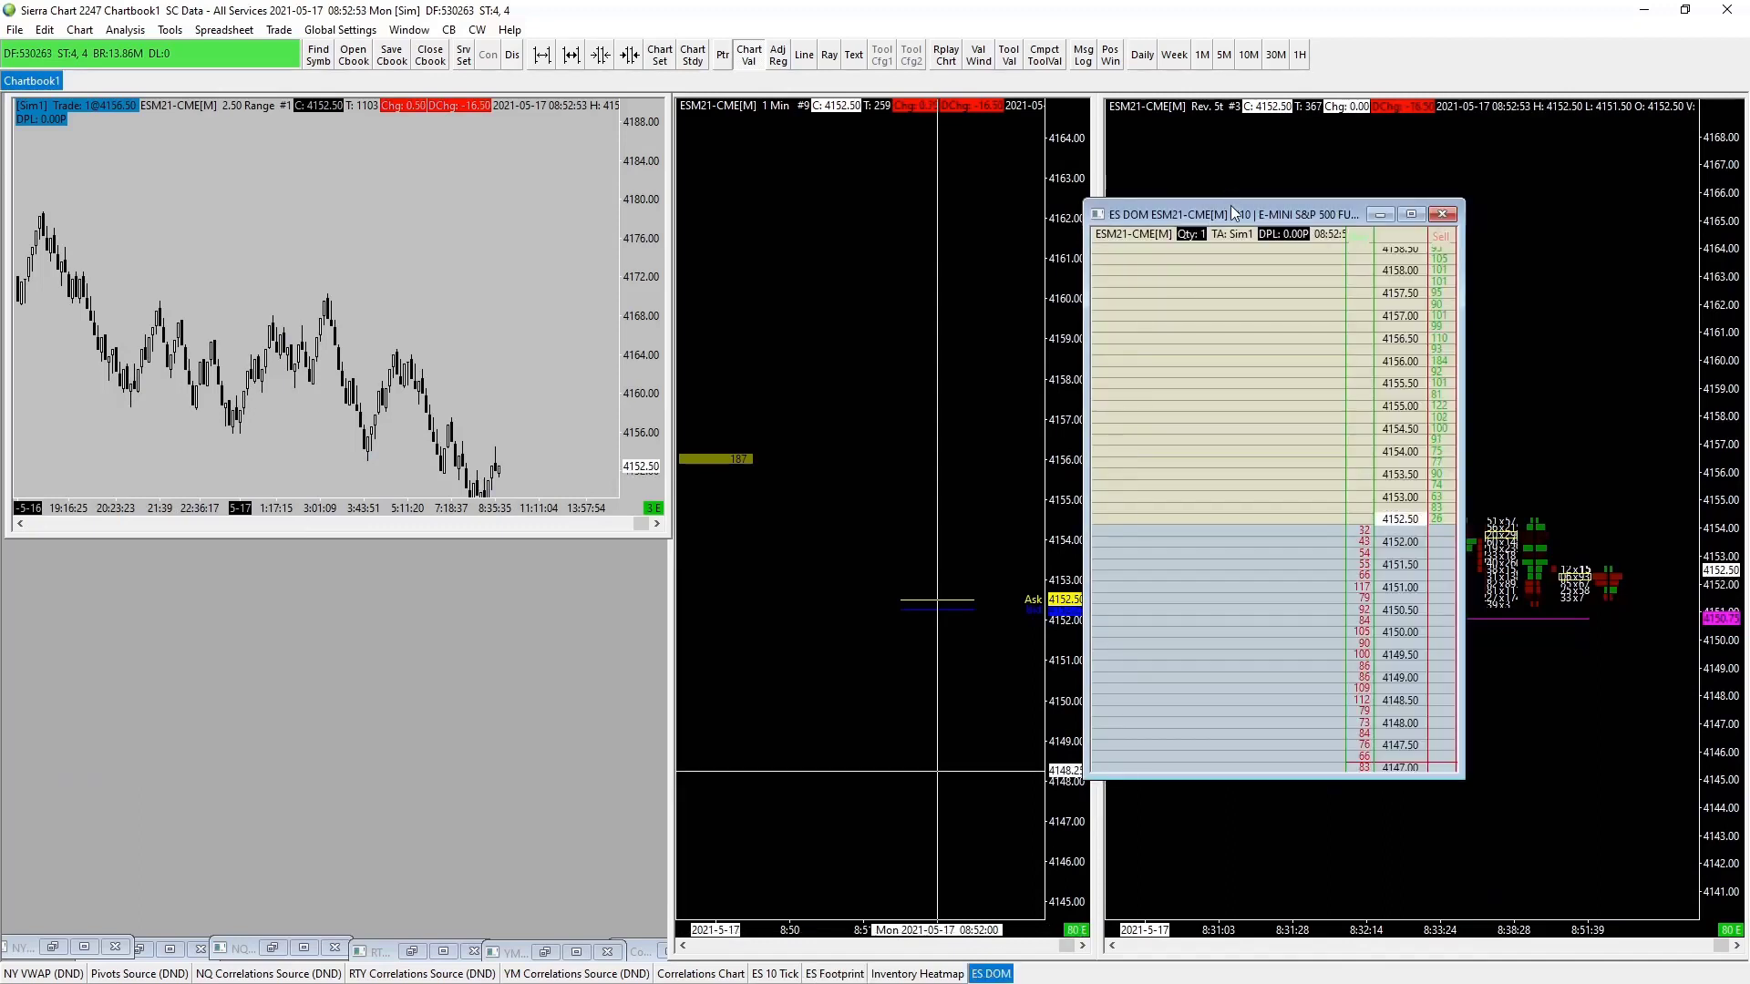
Step: Position the ES DOM between the charts, making it taller and slightly wider
left_click_drag(1233, 215, 1035, 108)
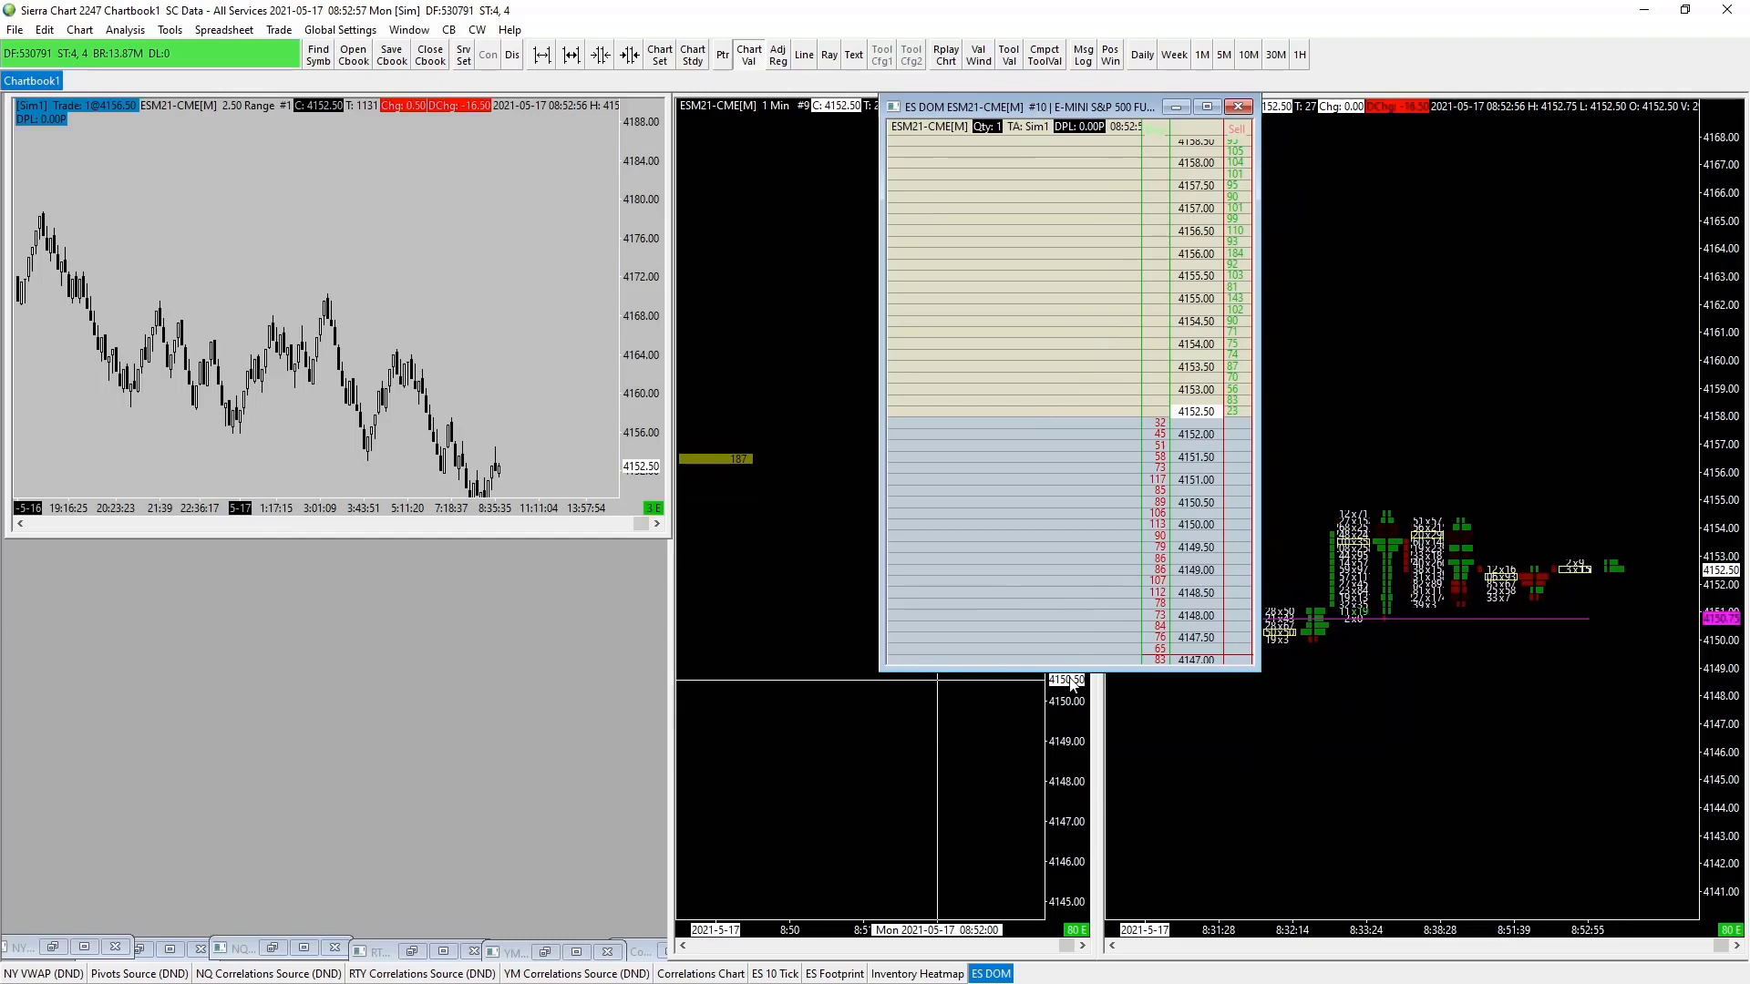
left_click_drag(1072, 672, 1045, 959)
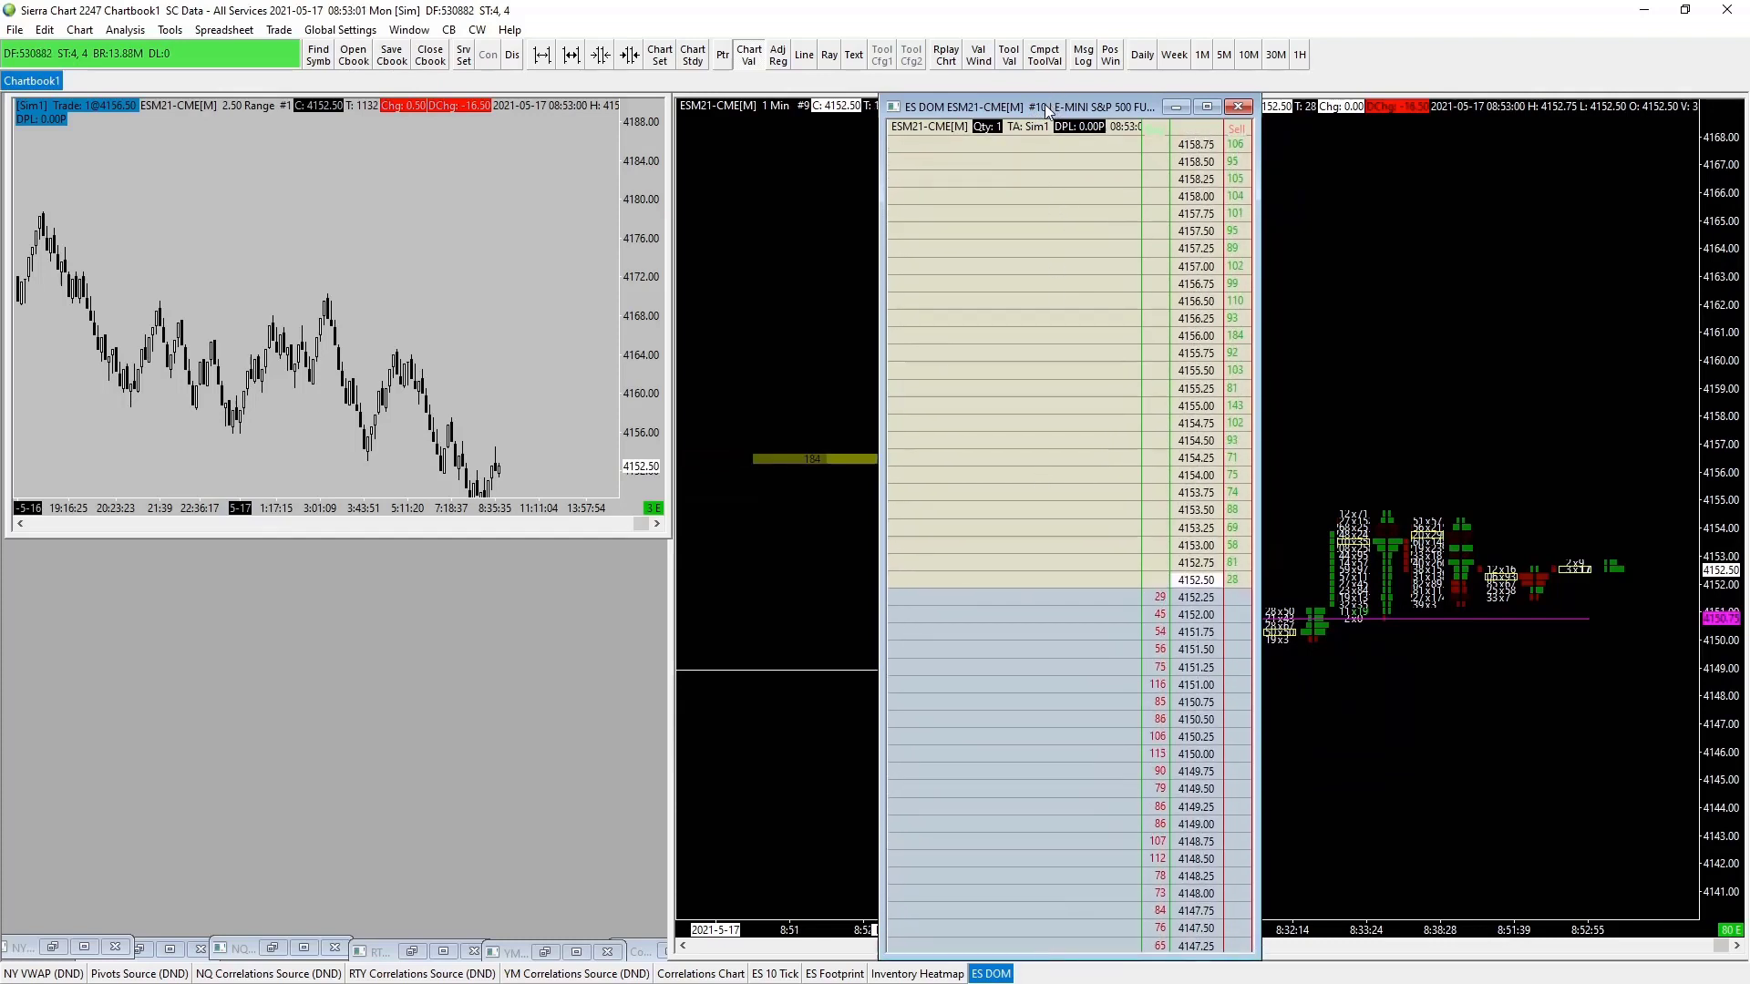
left_click_drag(1047, 109, 893, 106)
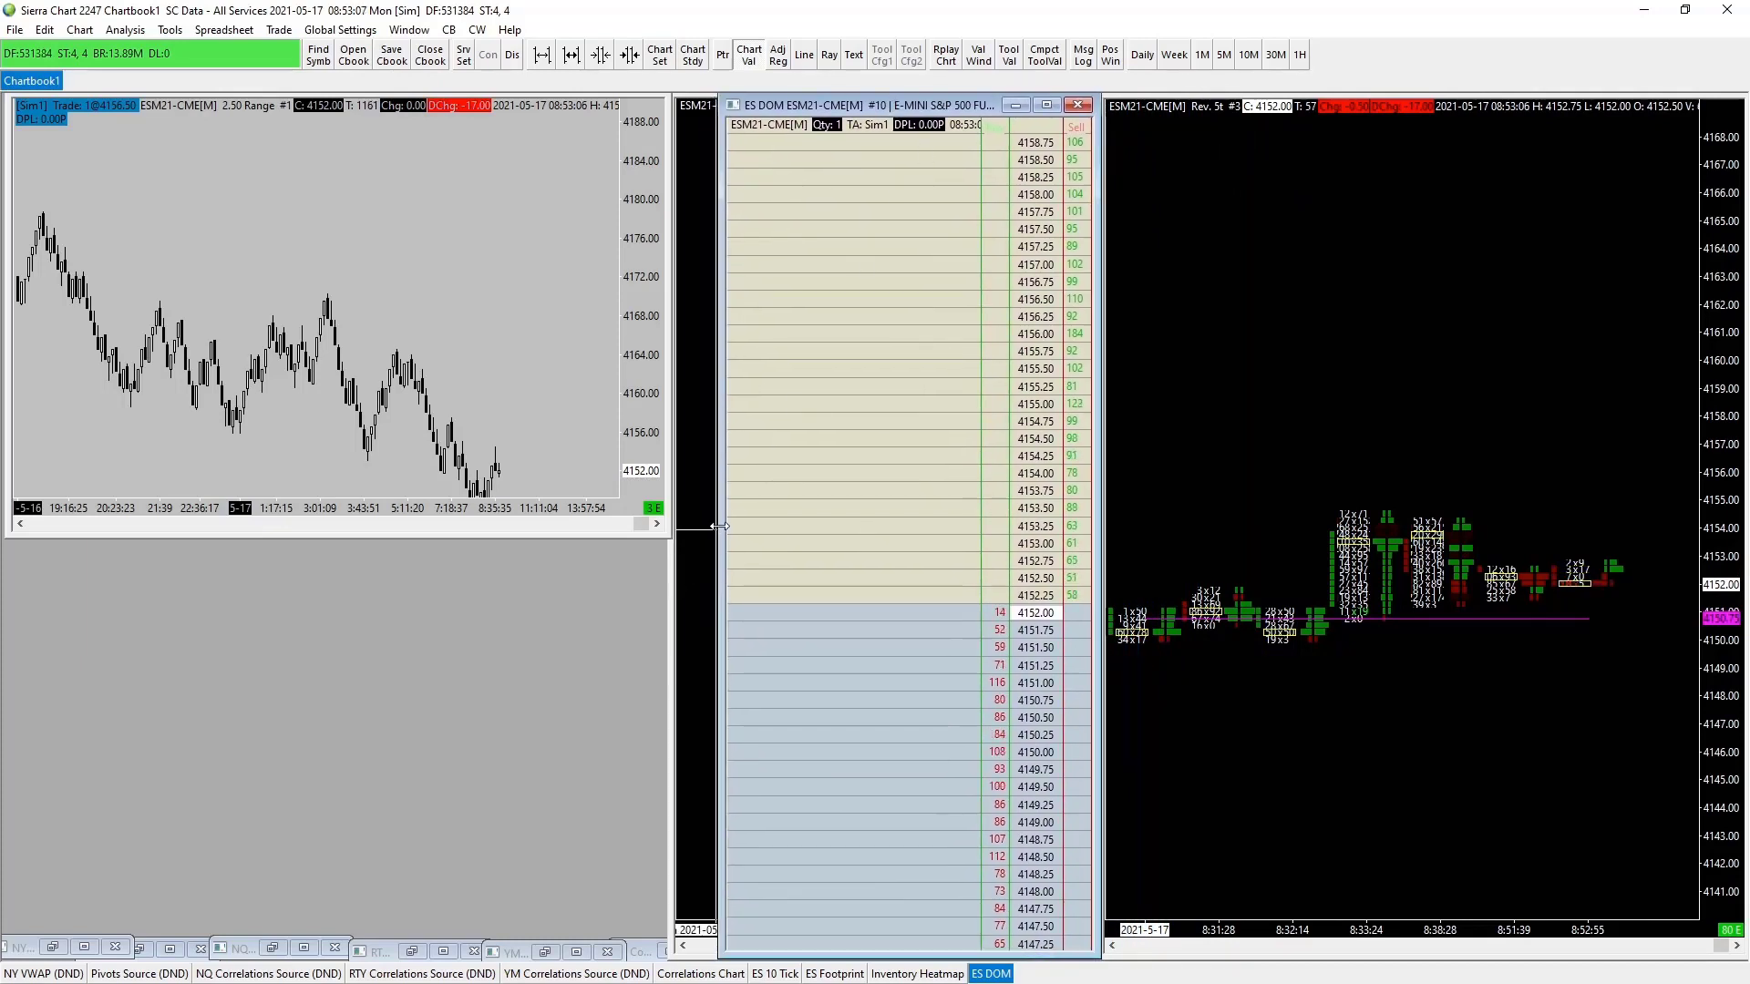
left_click_drag(711, 523, 677, 529)
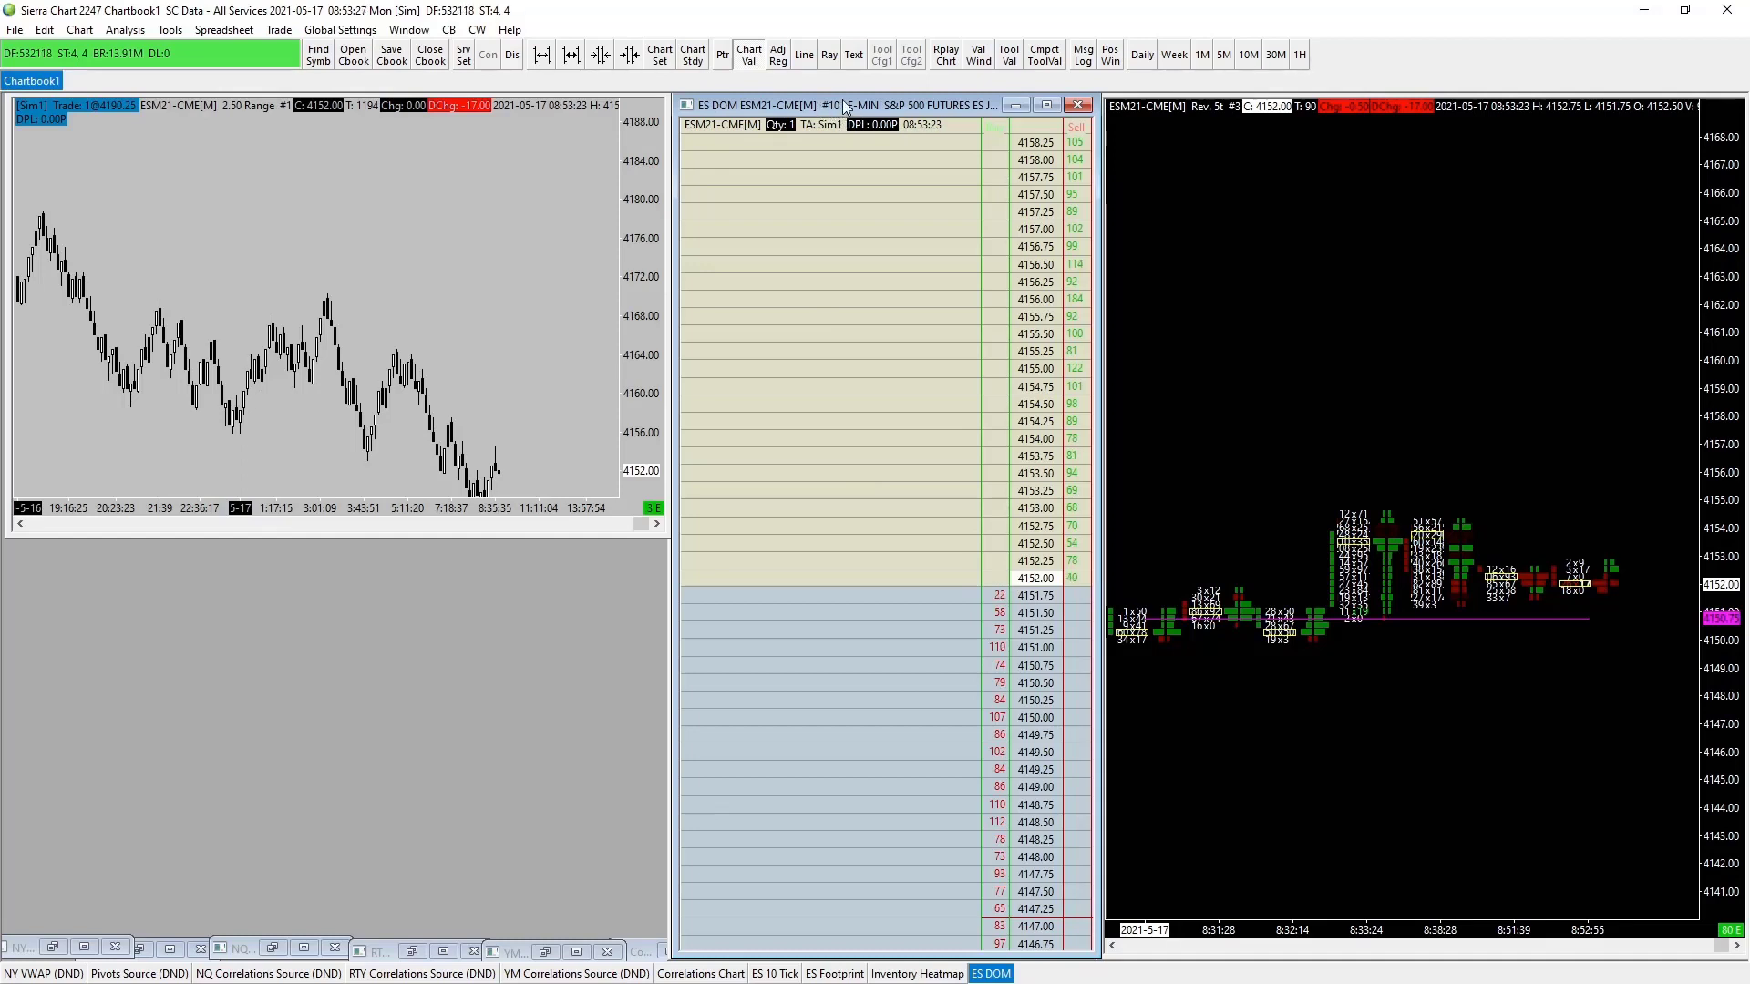
Step: Open the chart's Graphics Settings and go to its Fonts settings
left_click(81, 33)
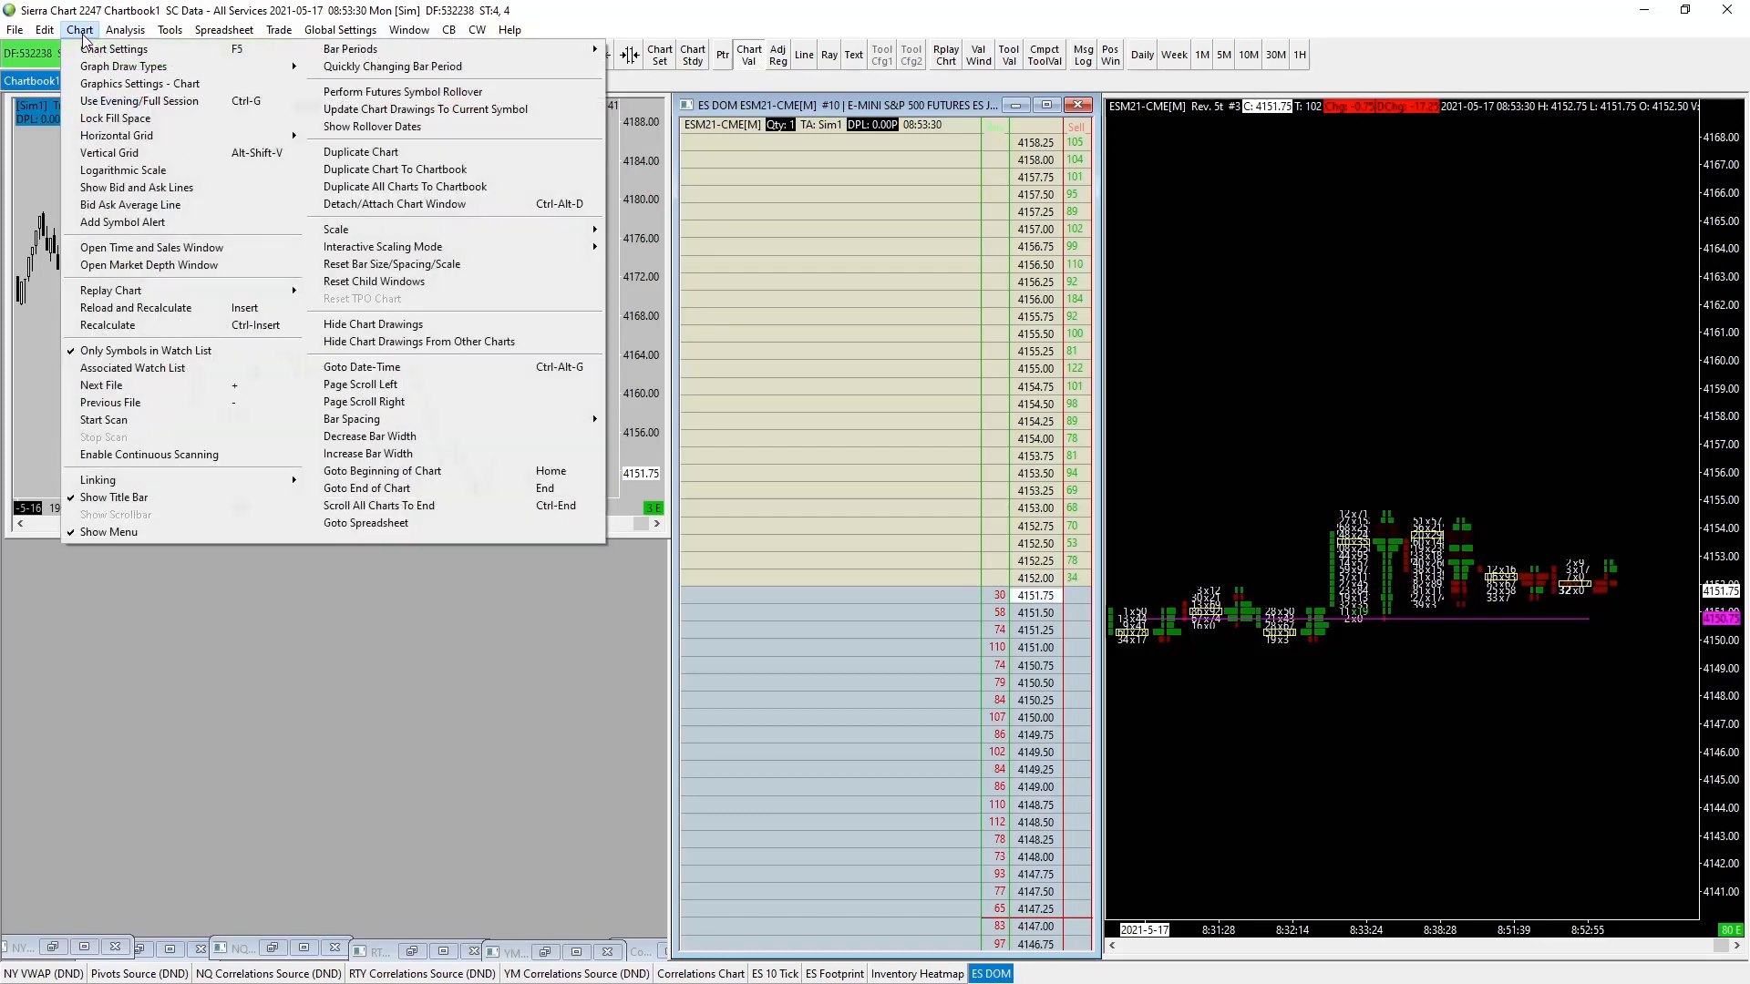
left_click(144, 85)
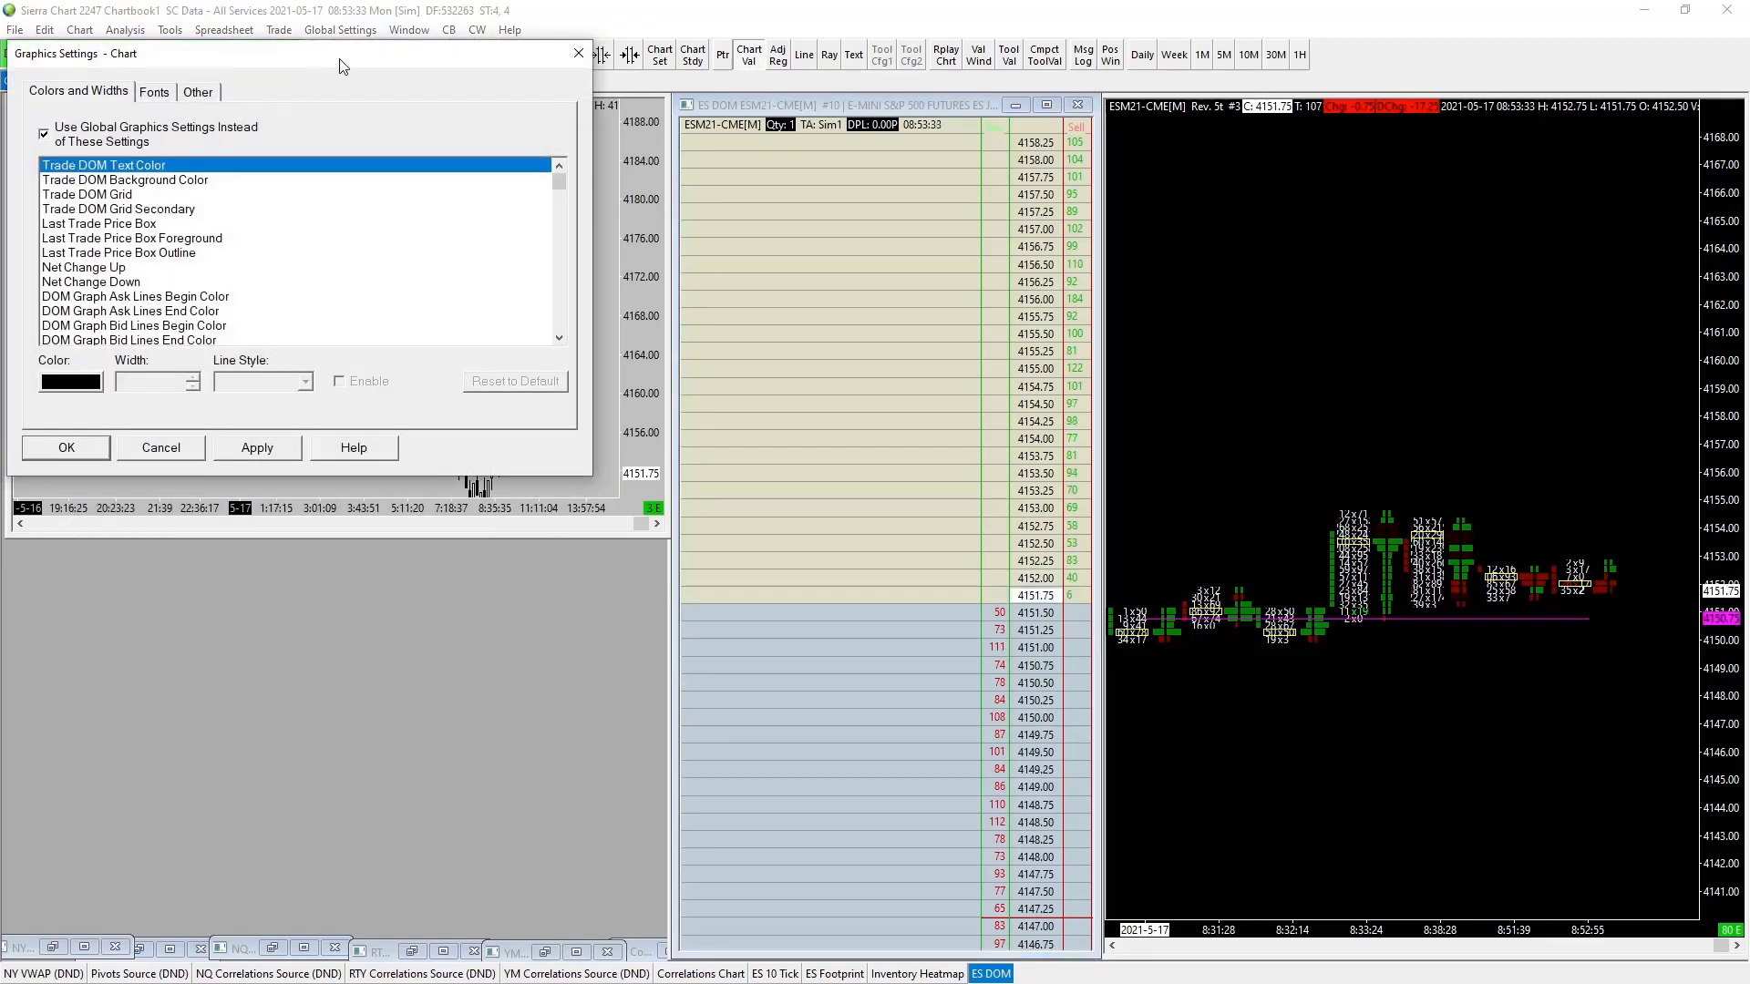
left_click_drag(342, 66, 435, 197)
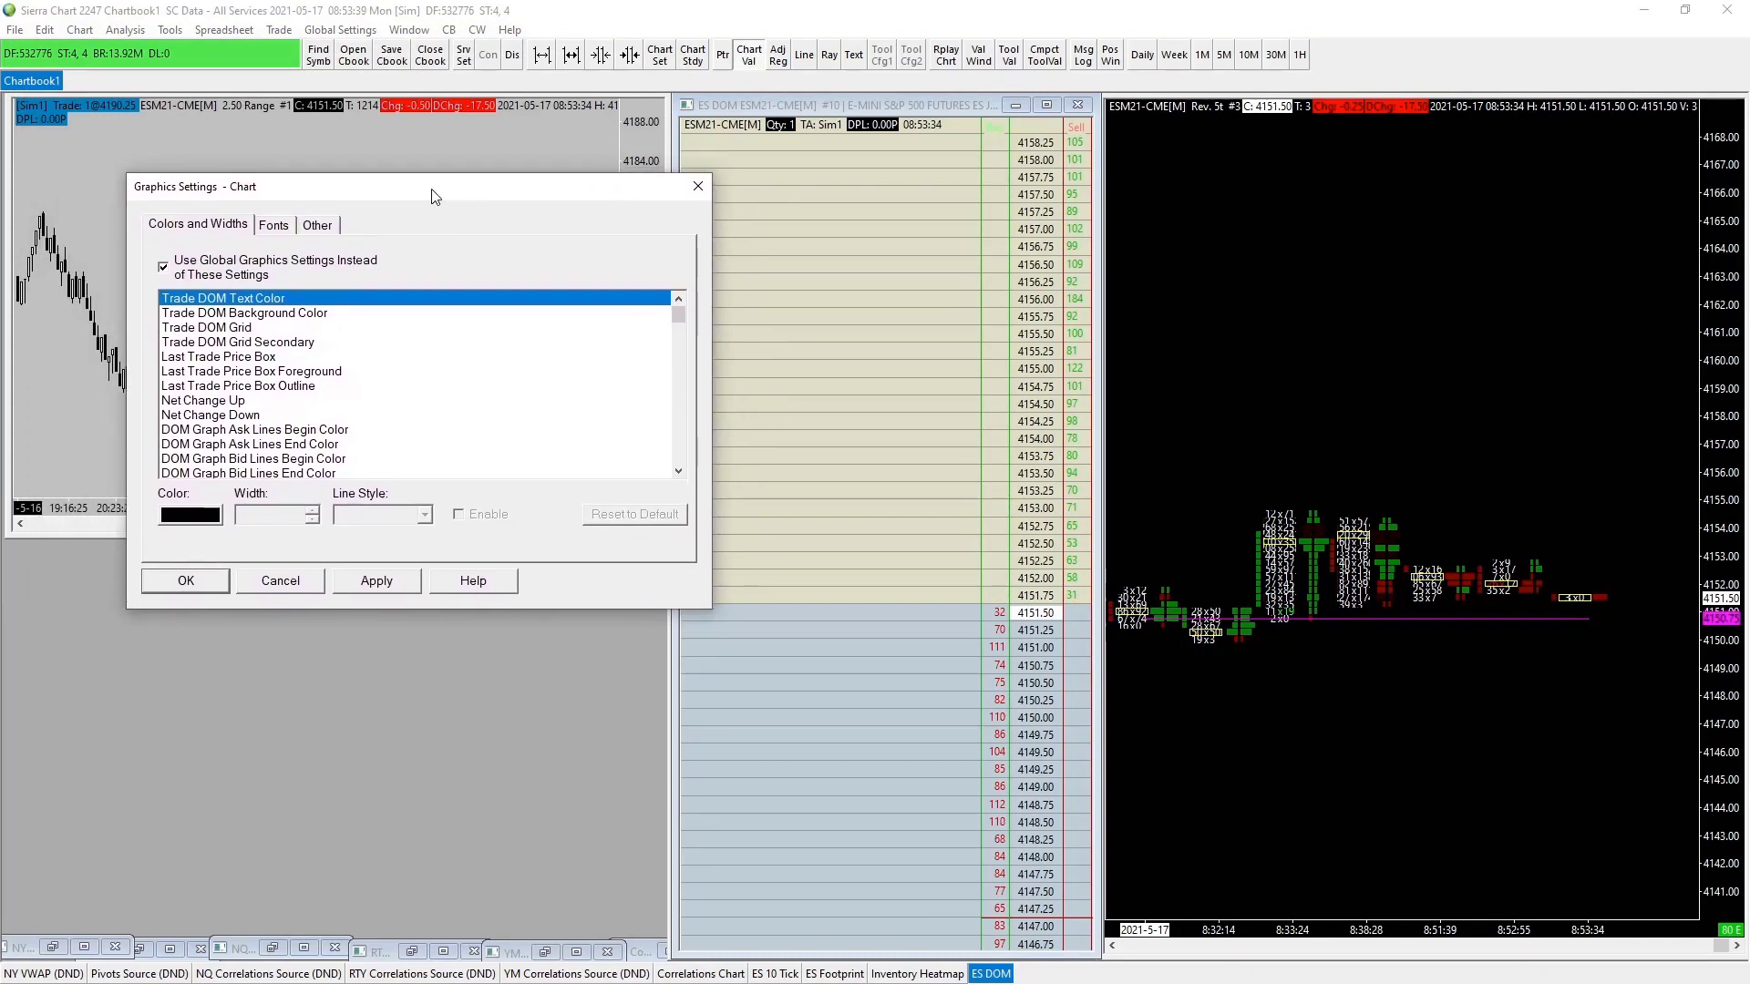
left_click(273, 228)
left_click(317, 227)
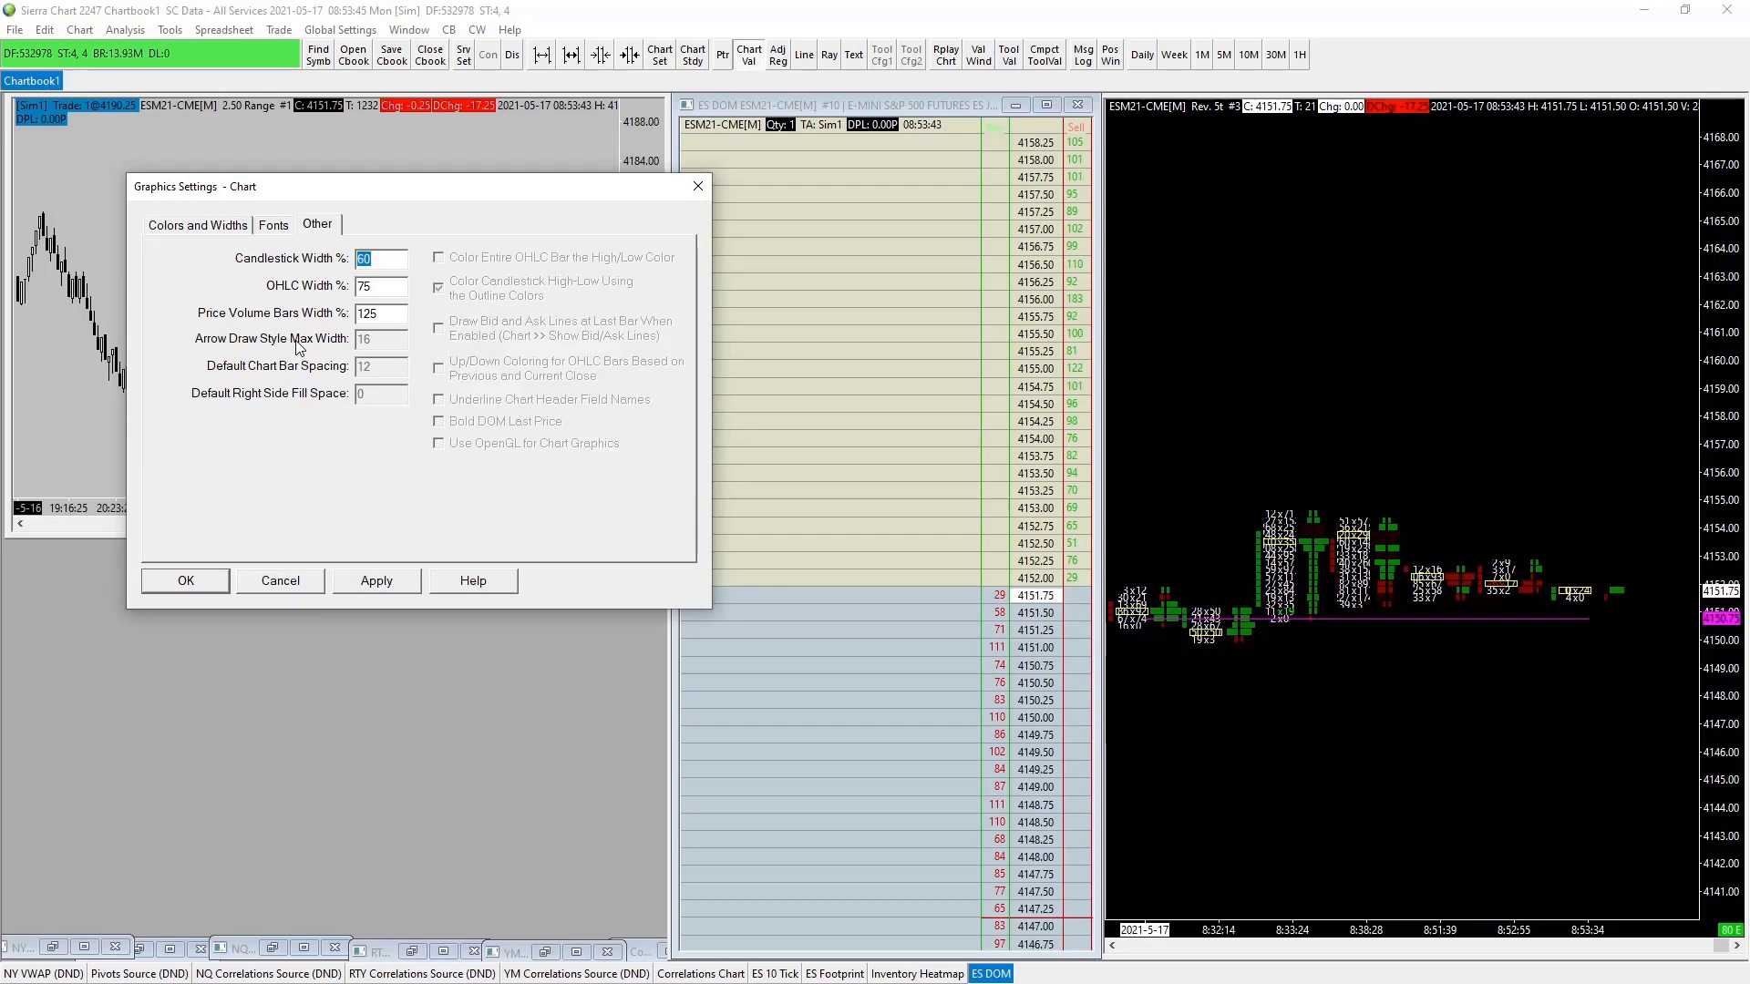
left_click(271, 225)
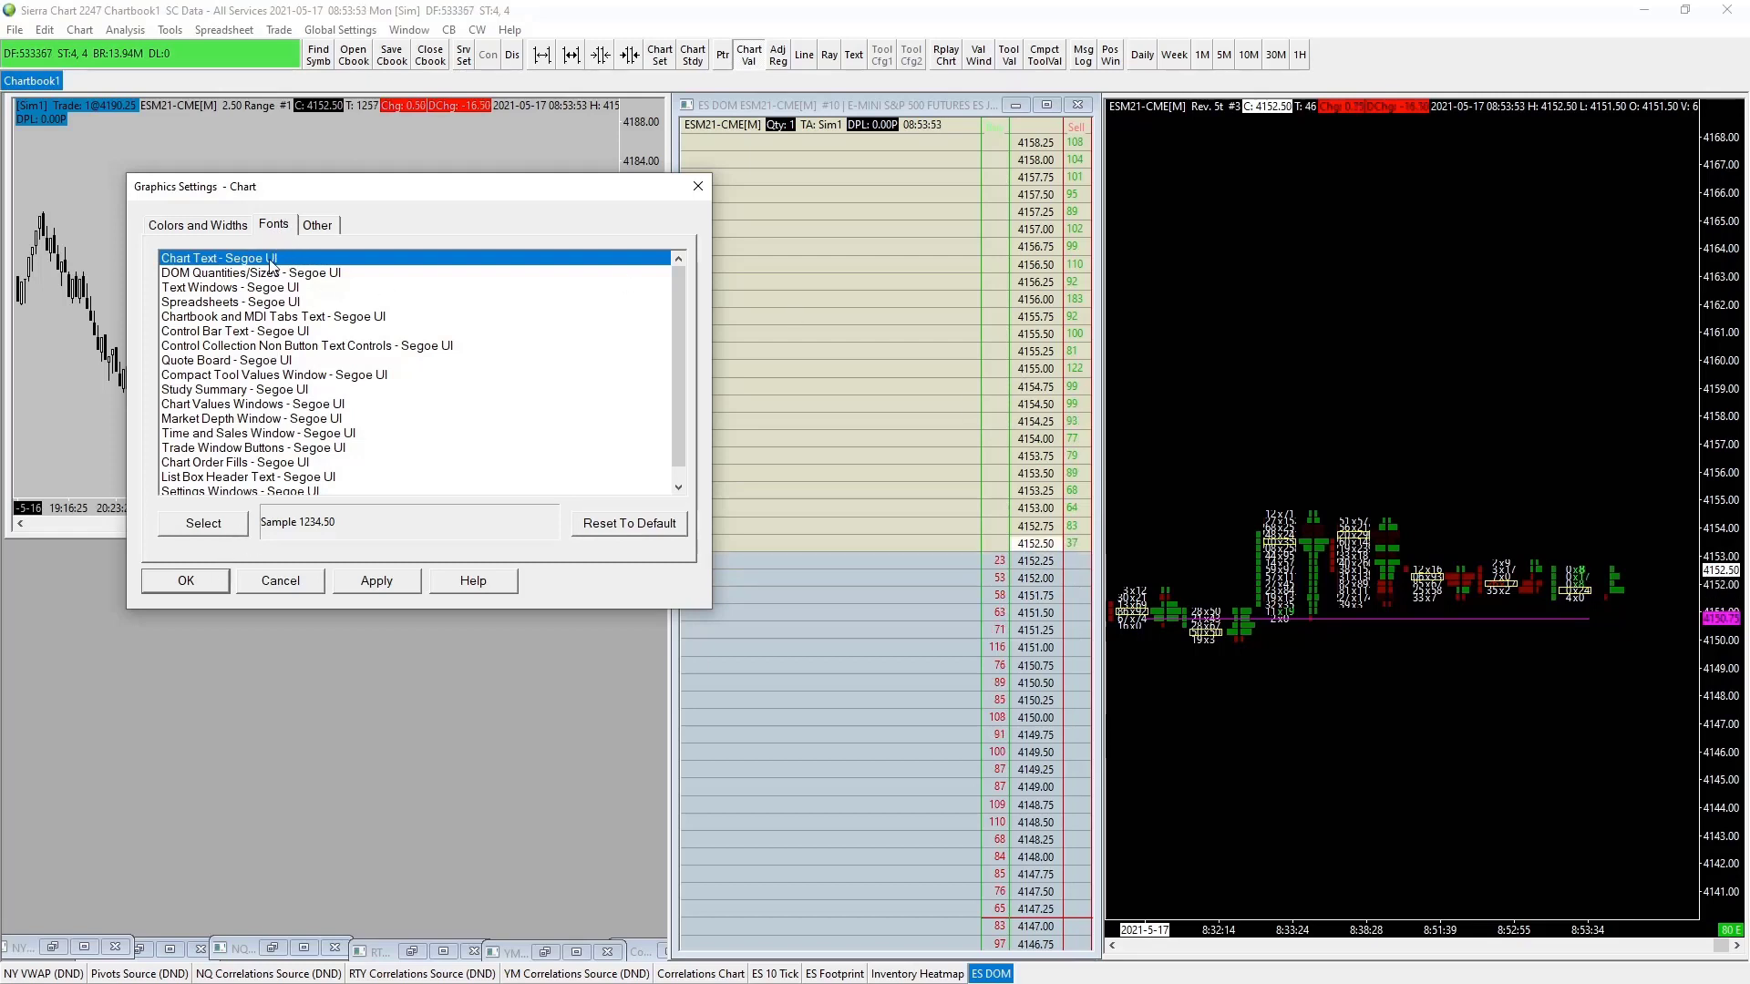
Step: Set Chart Text to Franklin Gothic Bold 11, apply, and uncheck Use Global Graphics Settings
left_click(242, 539)
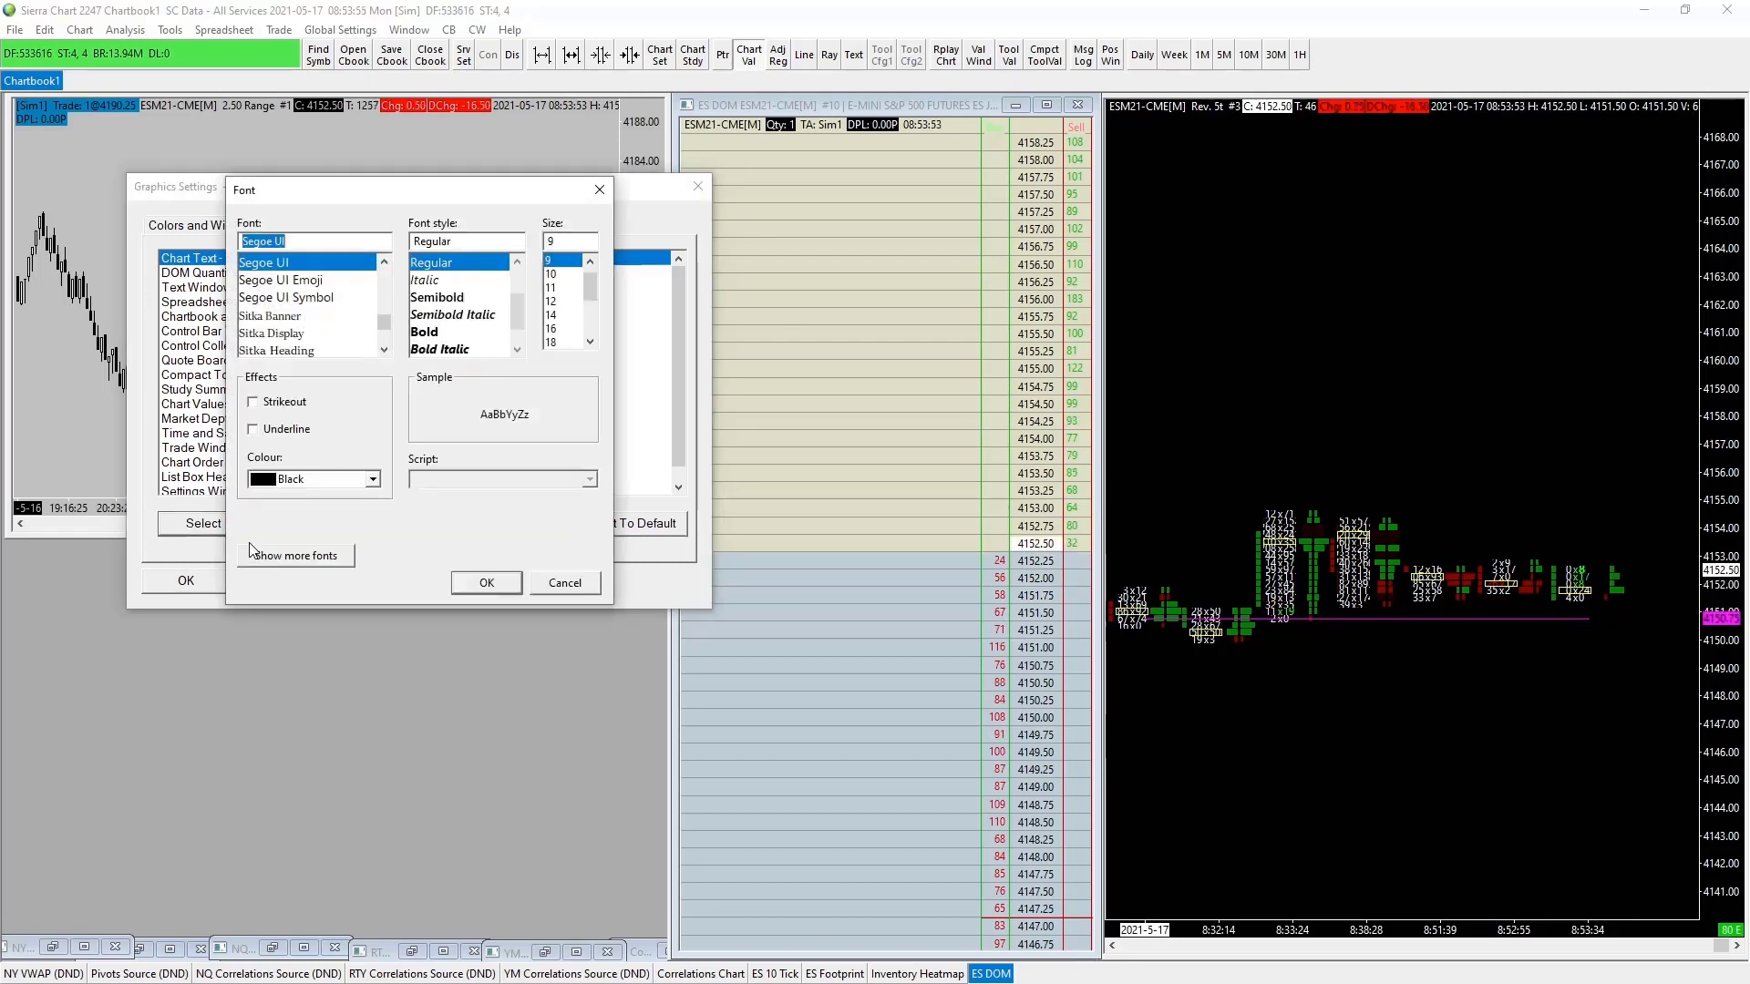
scroll(308, 310, "up", 2)
scroll(308, 310, "up", 6)
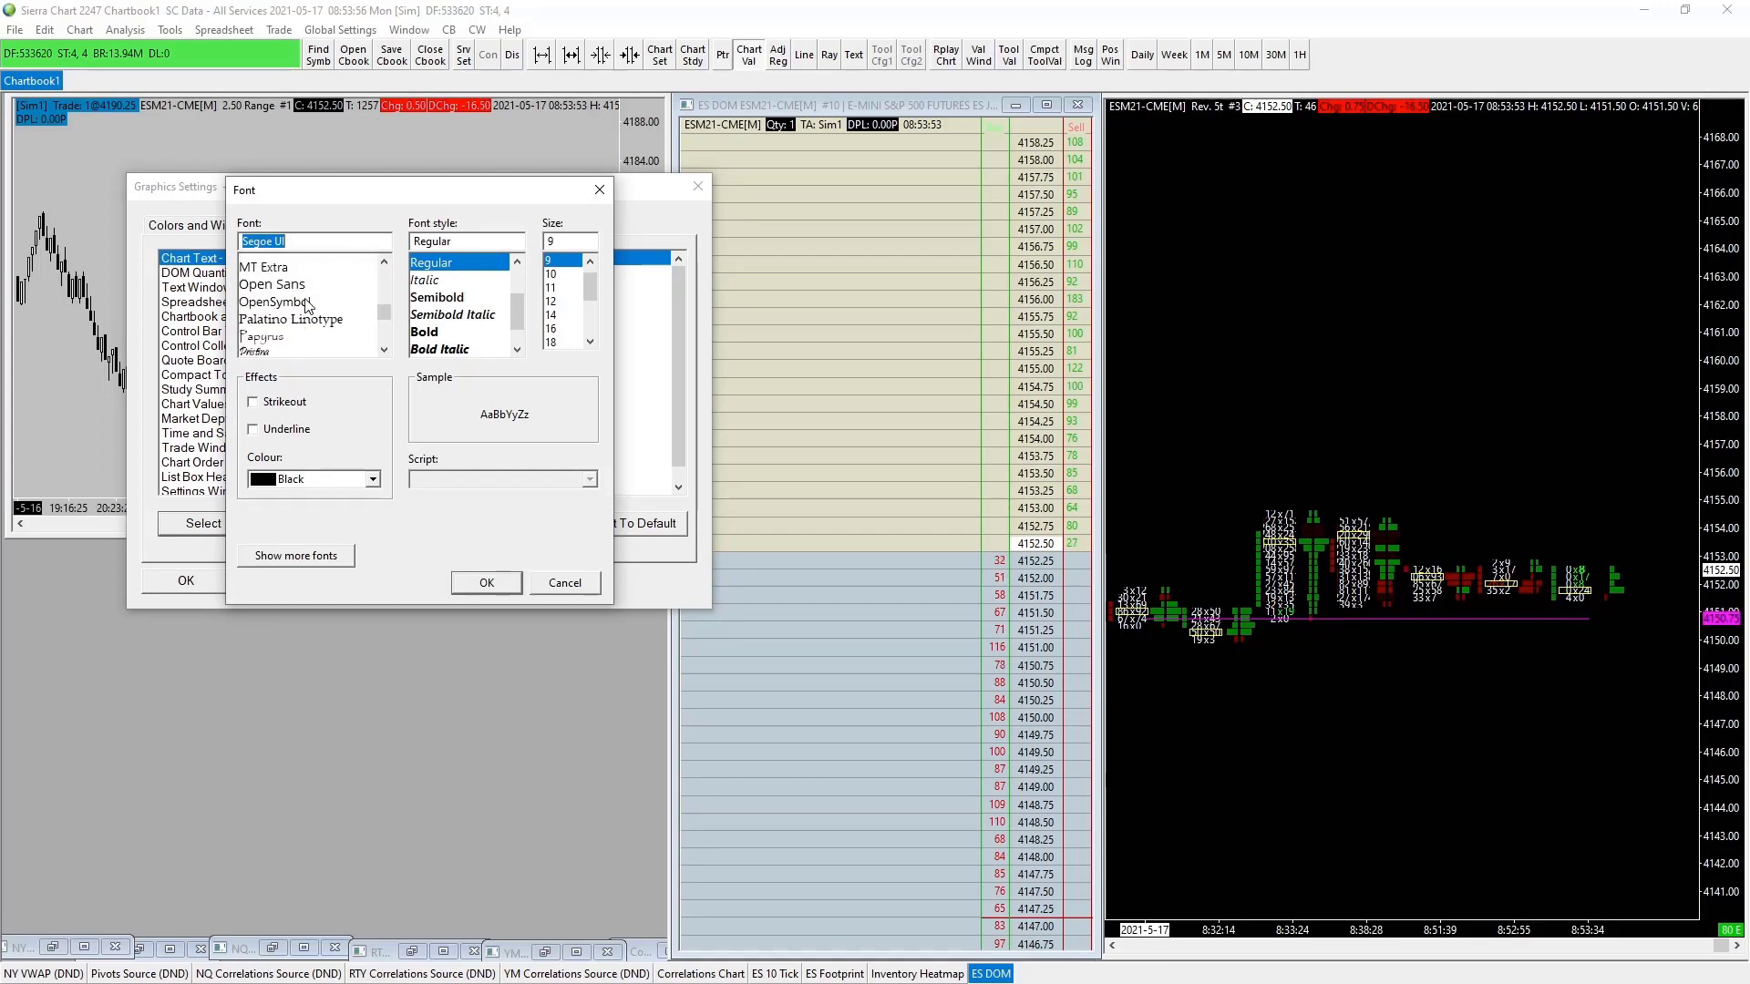
scroll(308, 311, "up", 1)
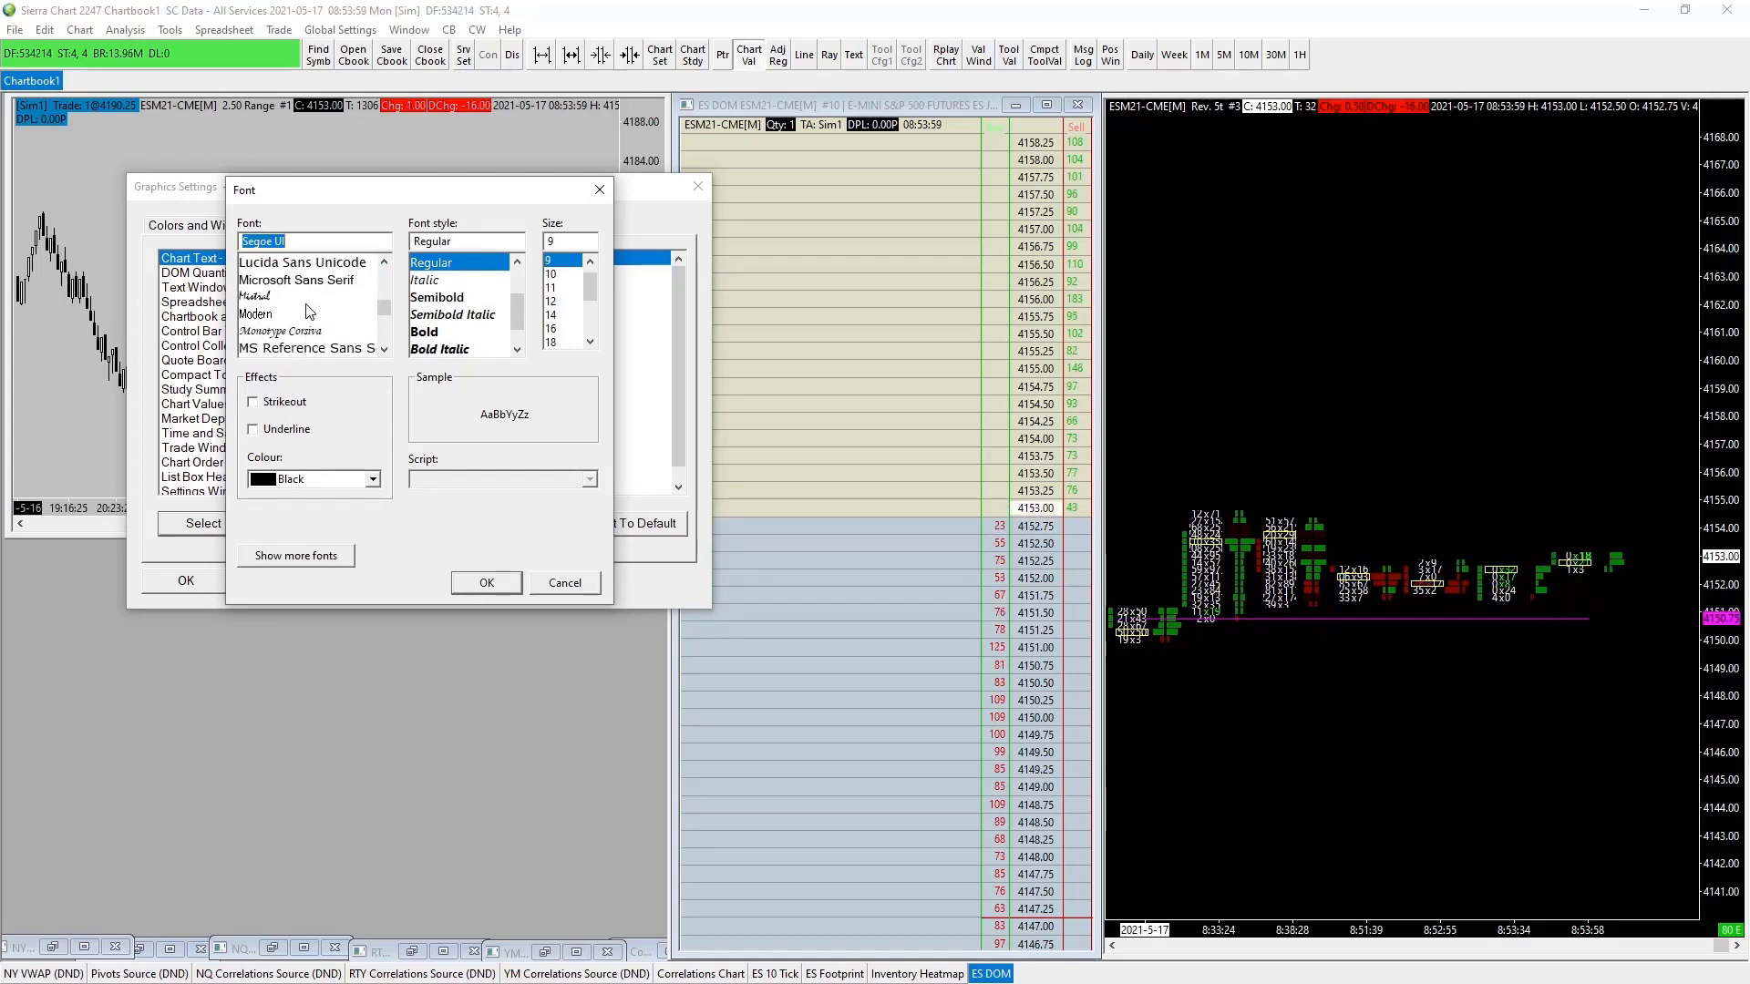
scroll(308, 311, "up", 4)
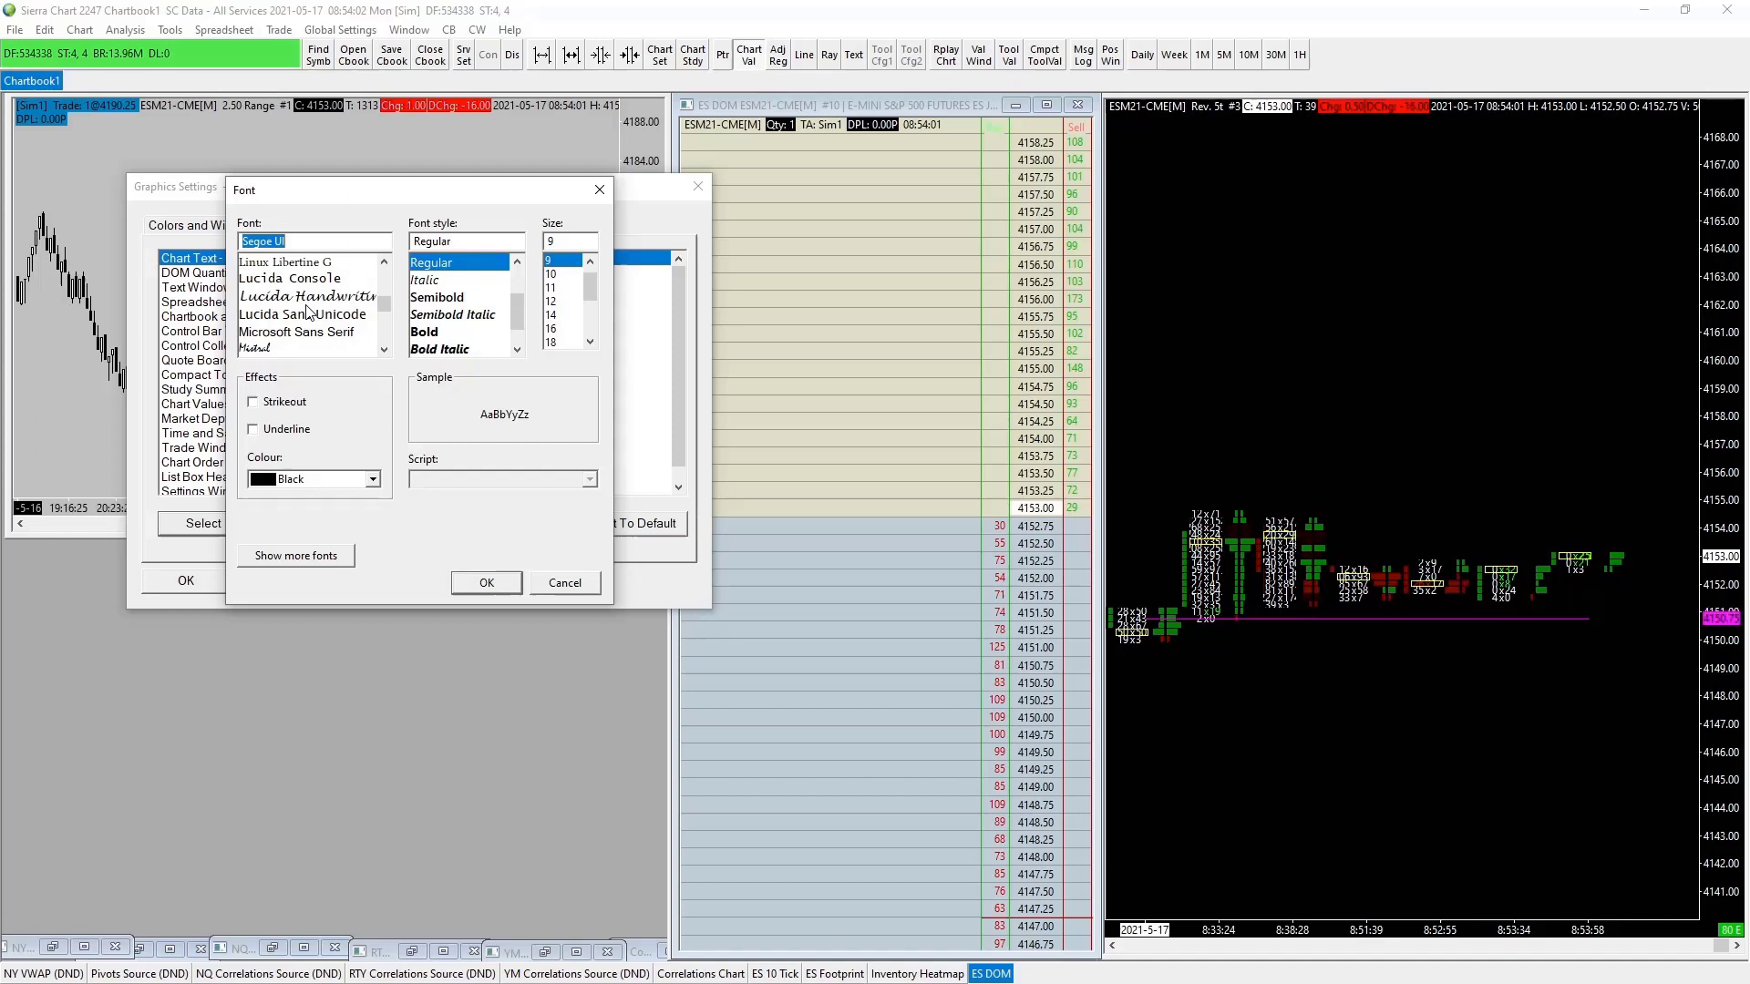
scroll(308, 311, "up", 5)
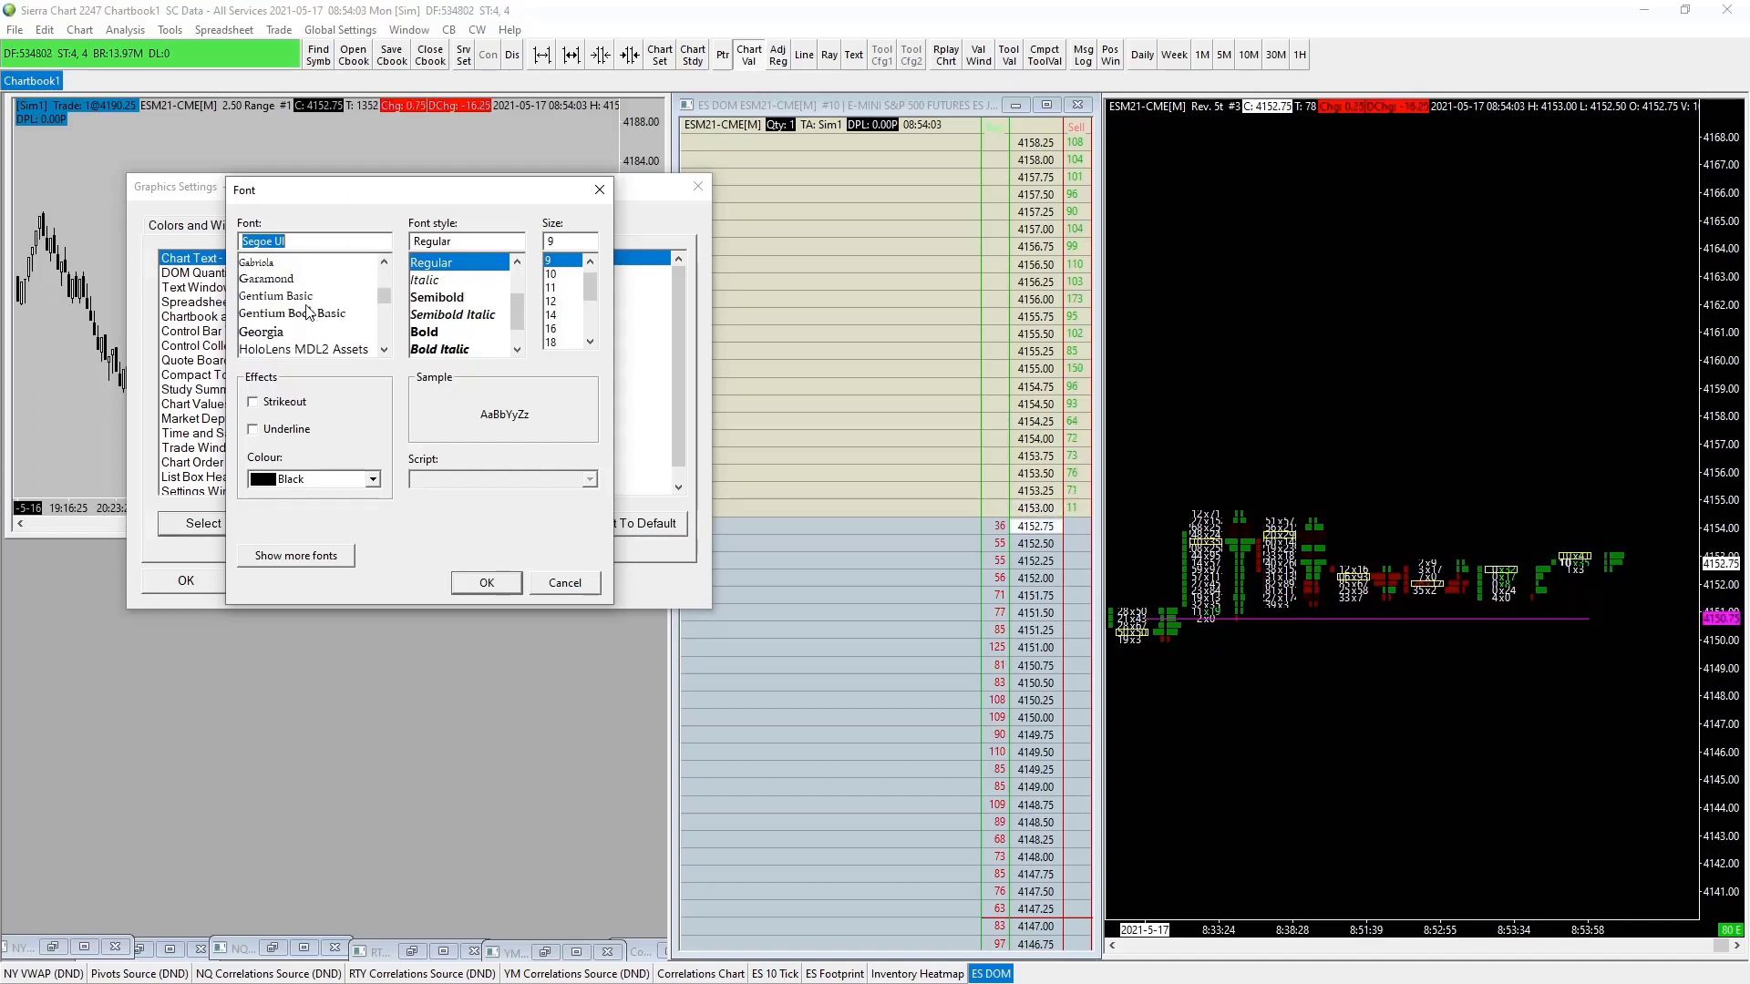
scroll(308, 311, "up", 1)
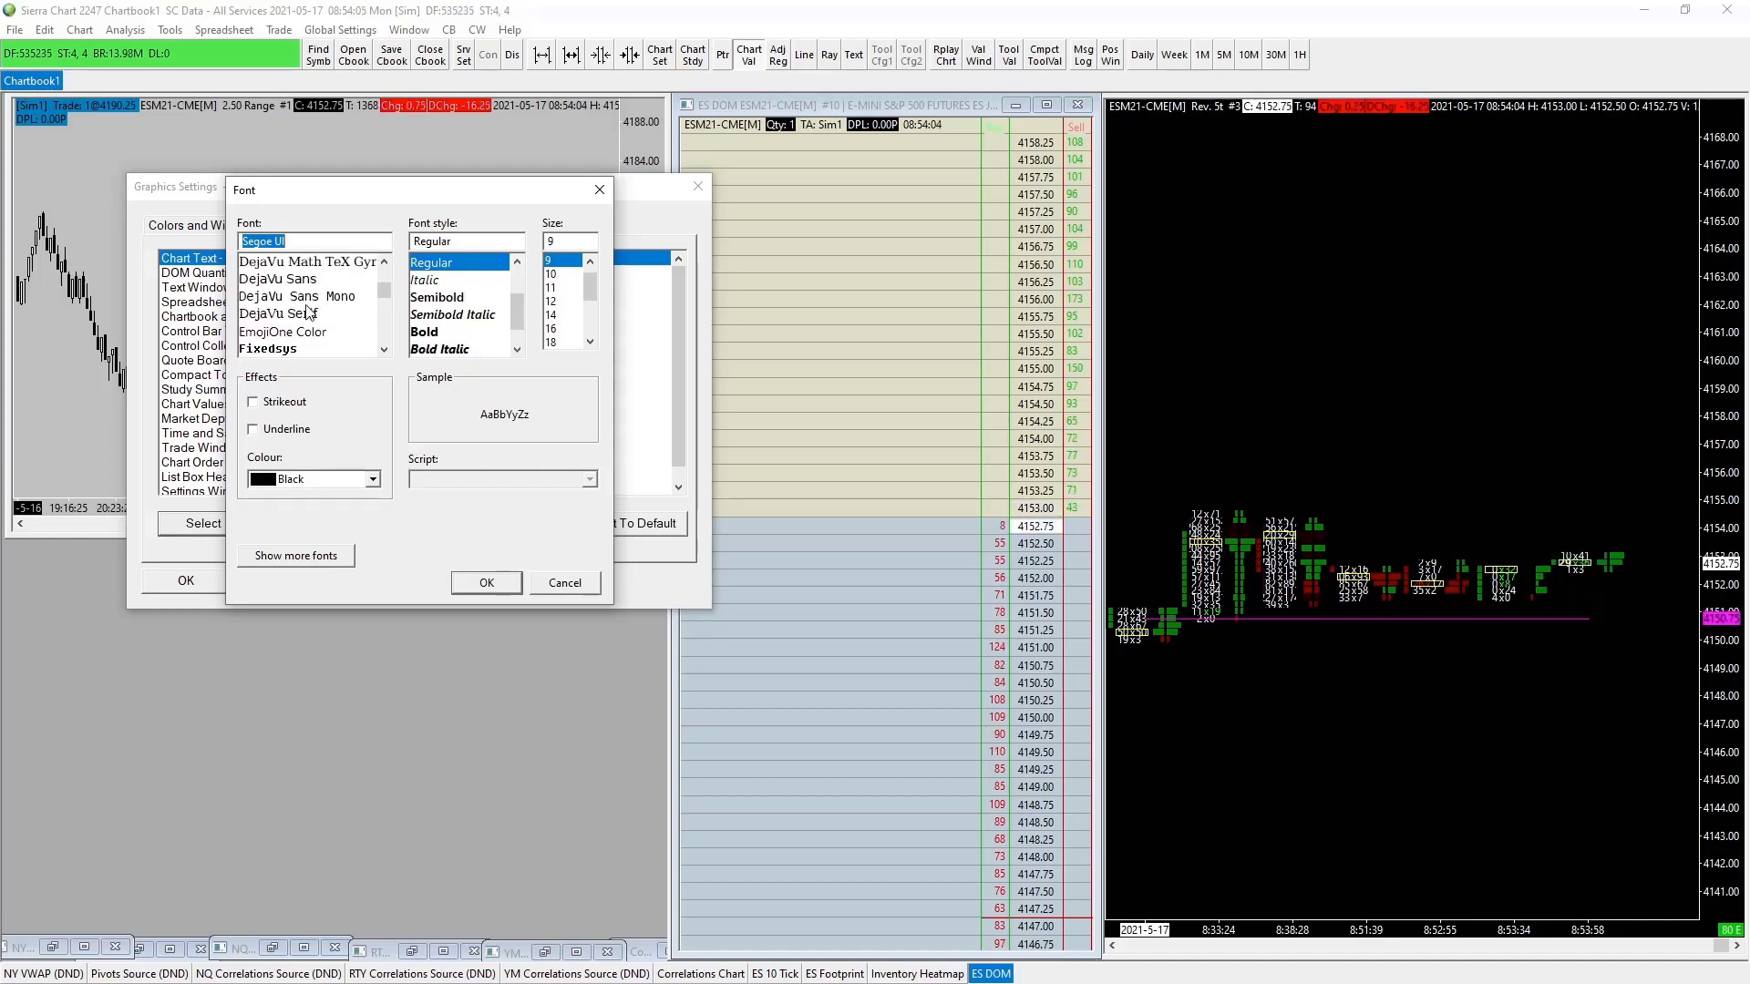
scroll(308, 311, "down", 3)
left_click(284, 265)
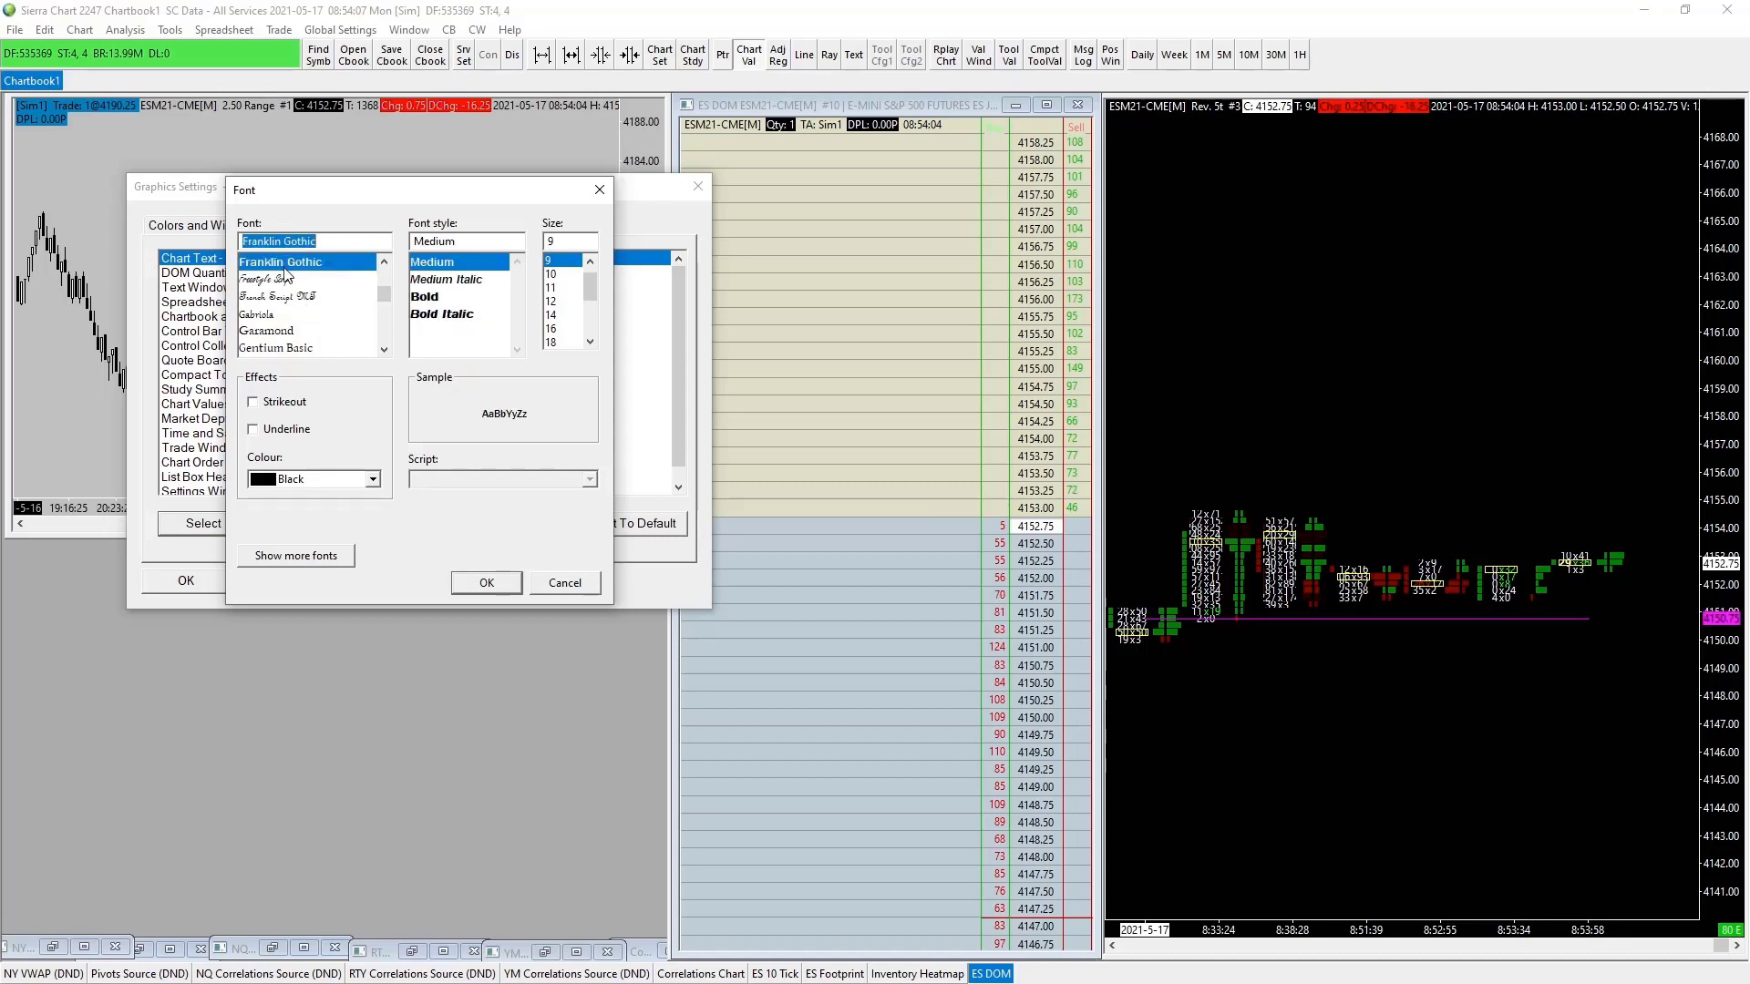
left_click(436, 297)
left_click(553, 288)
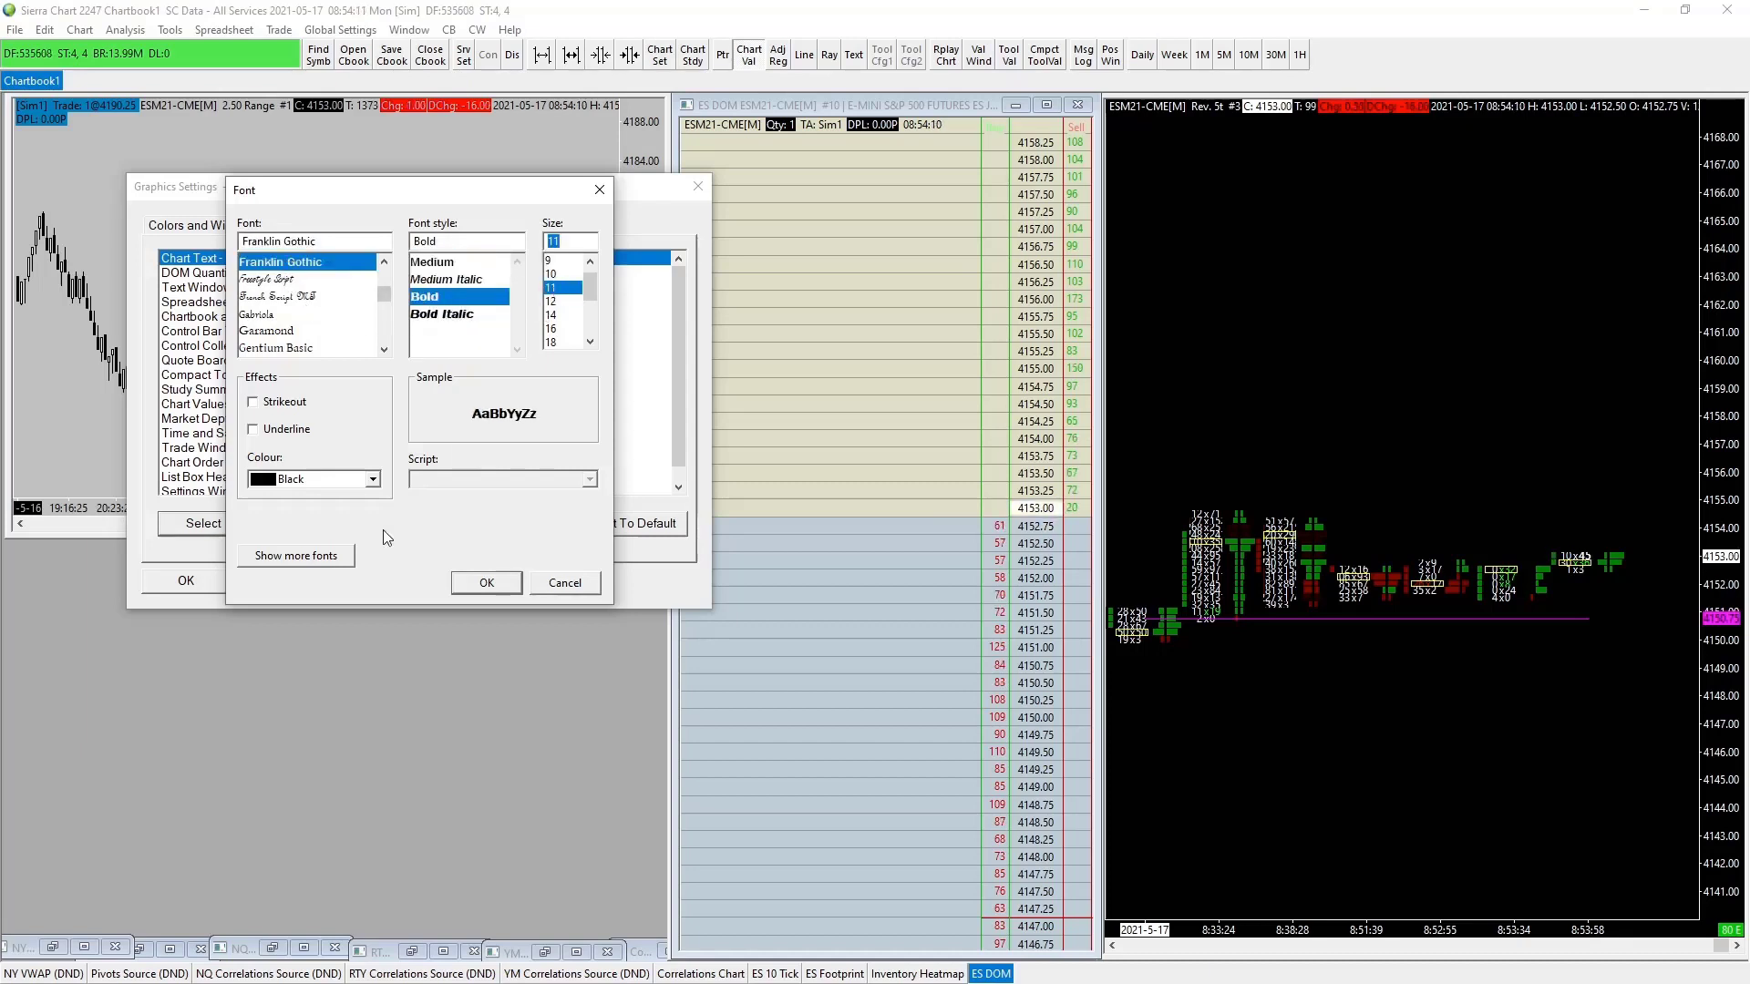
left_click(496, 587)
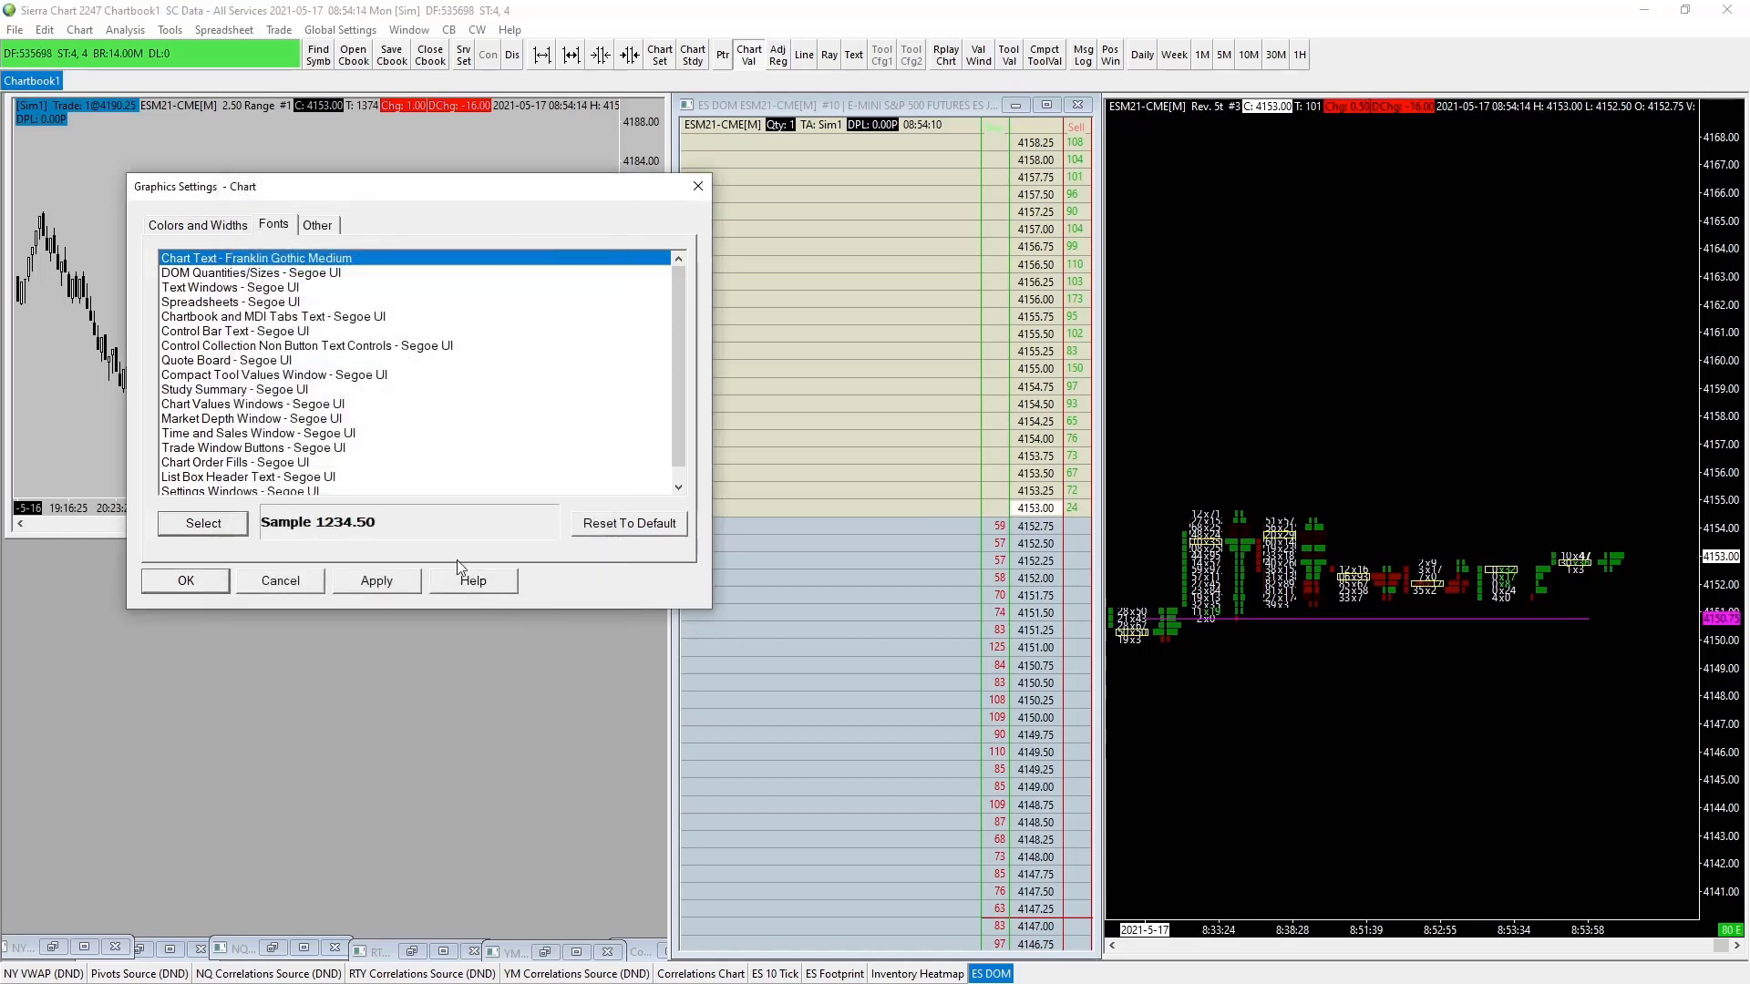
left_click(383, 582)
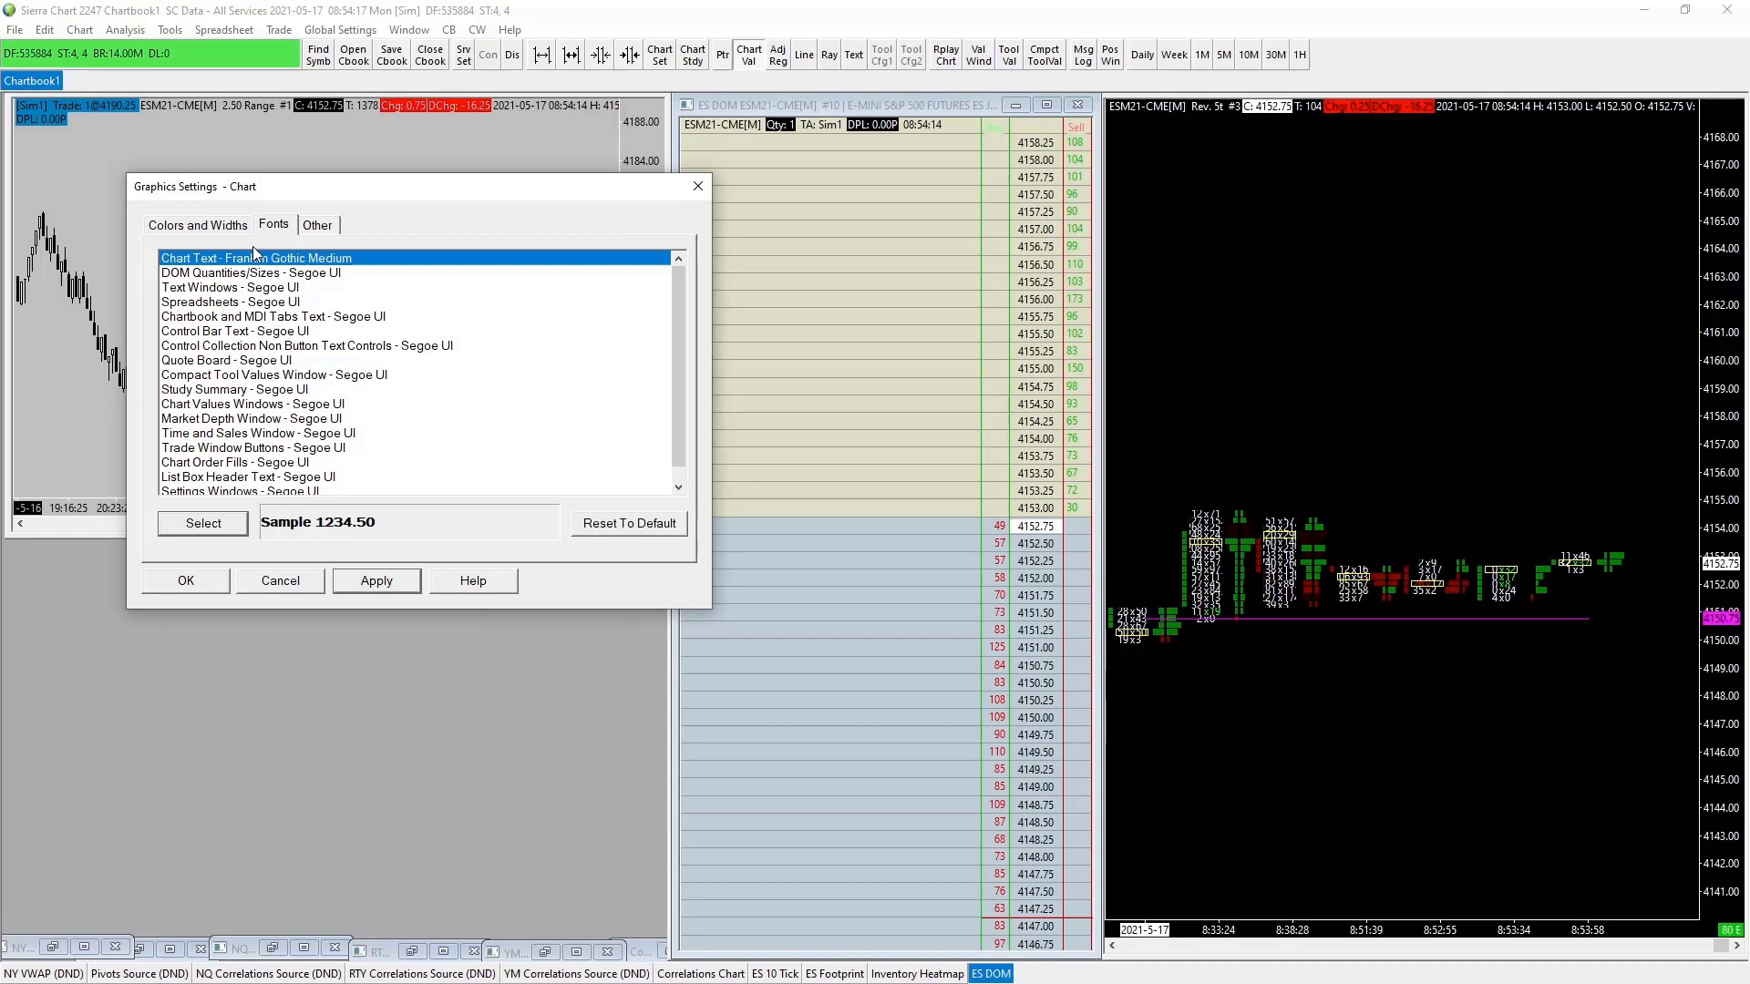
left_click(202, 226)
left_click(164, 268)
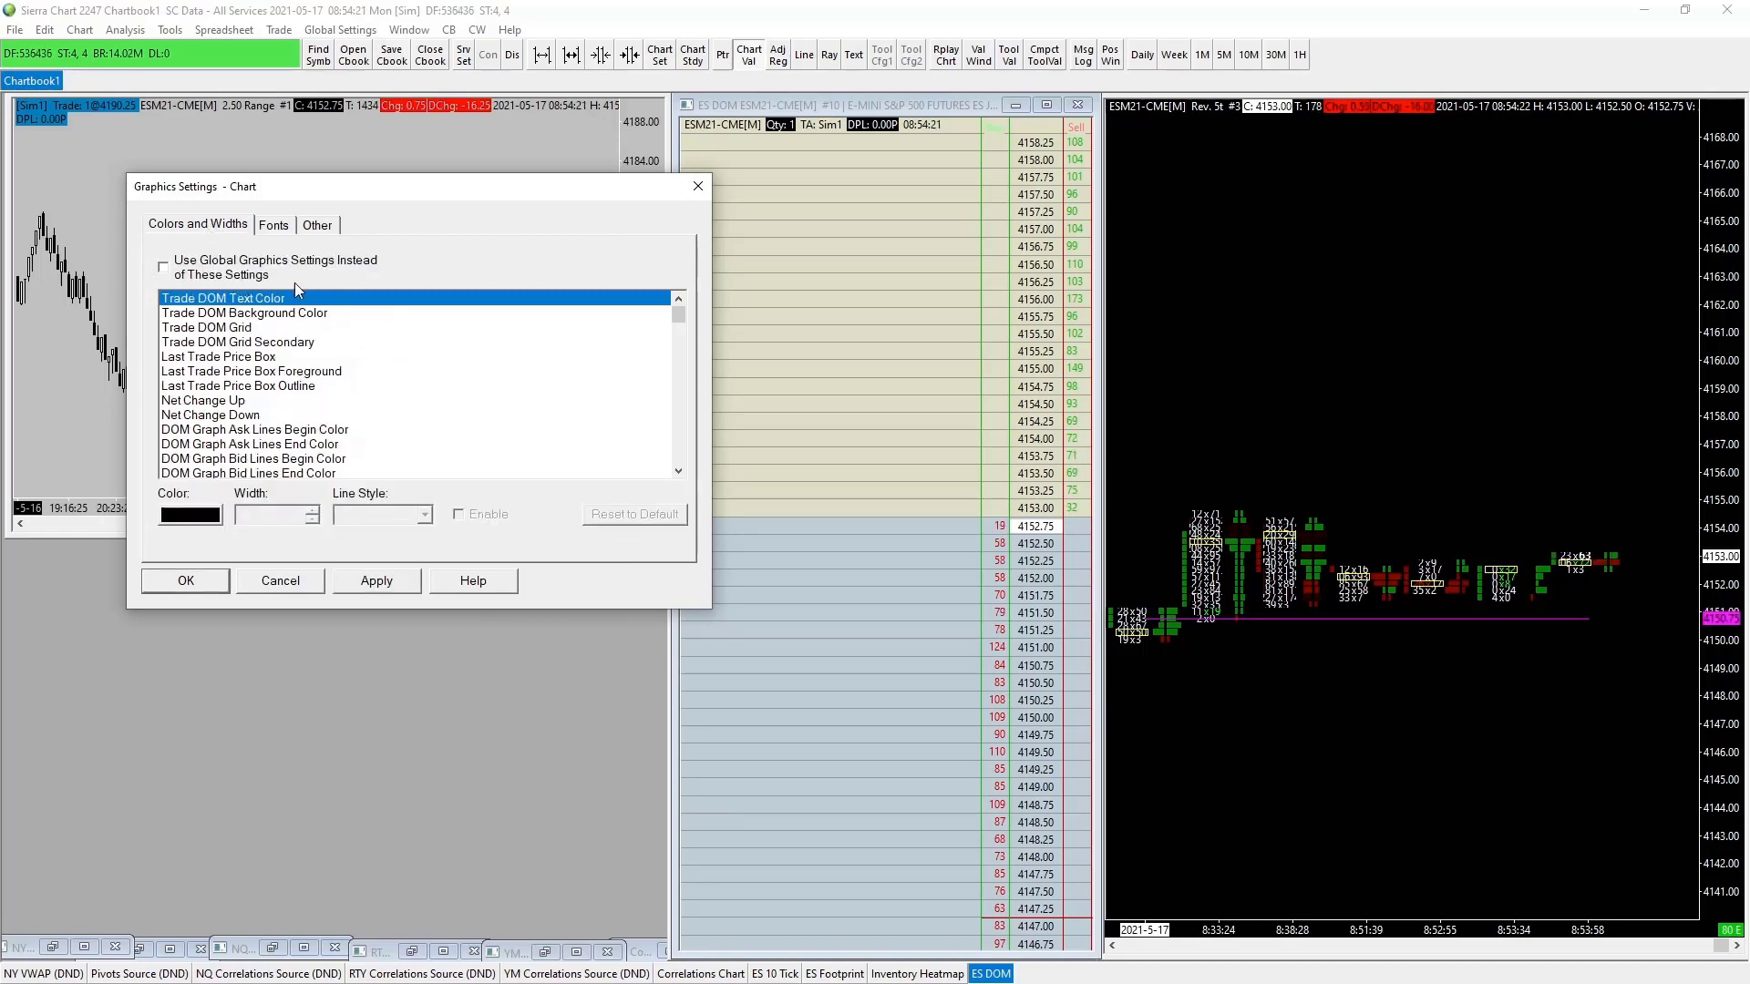
Step: Change the Chart Text font from Franklin Gothic to Calibri and apply it
left_click(274, 228)
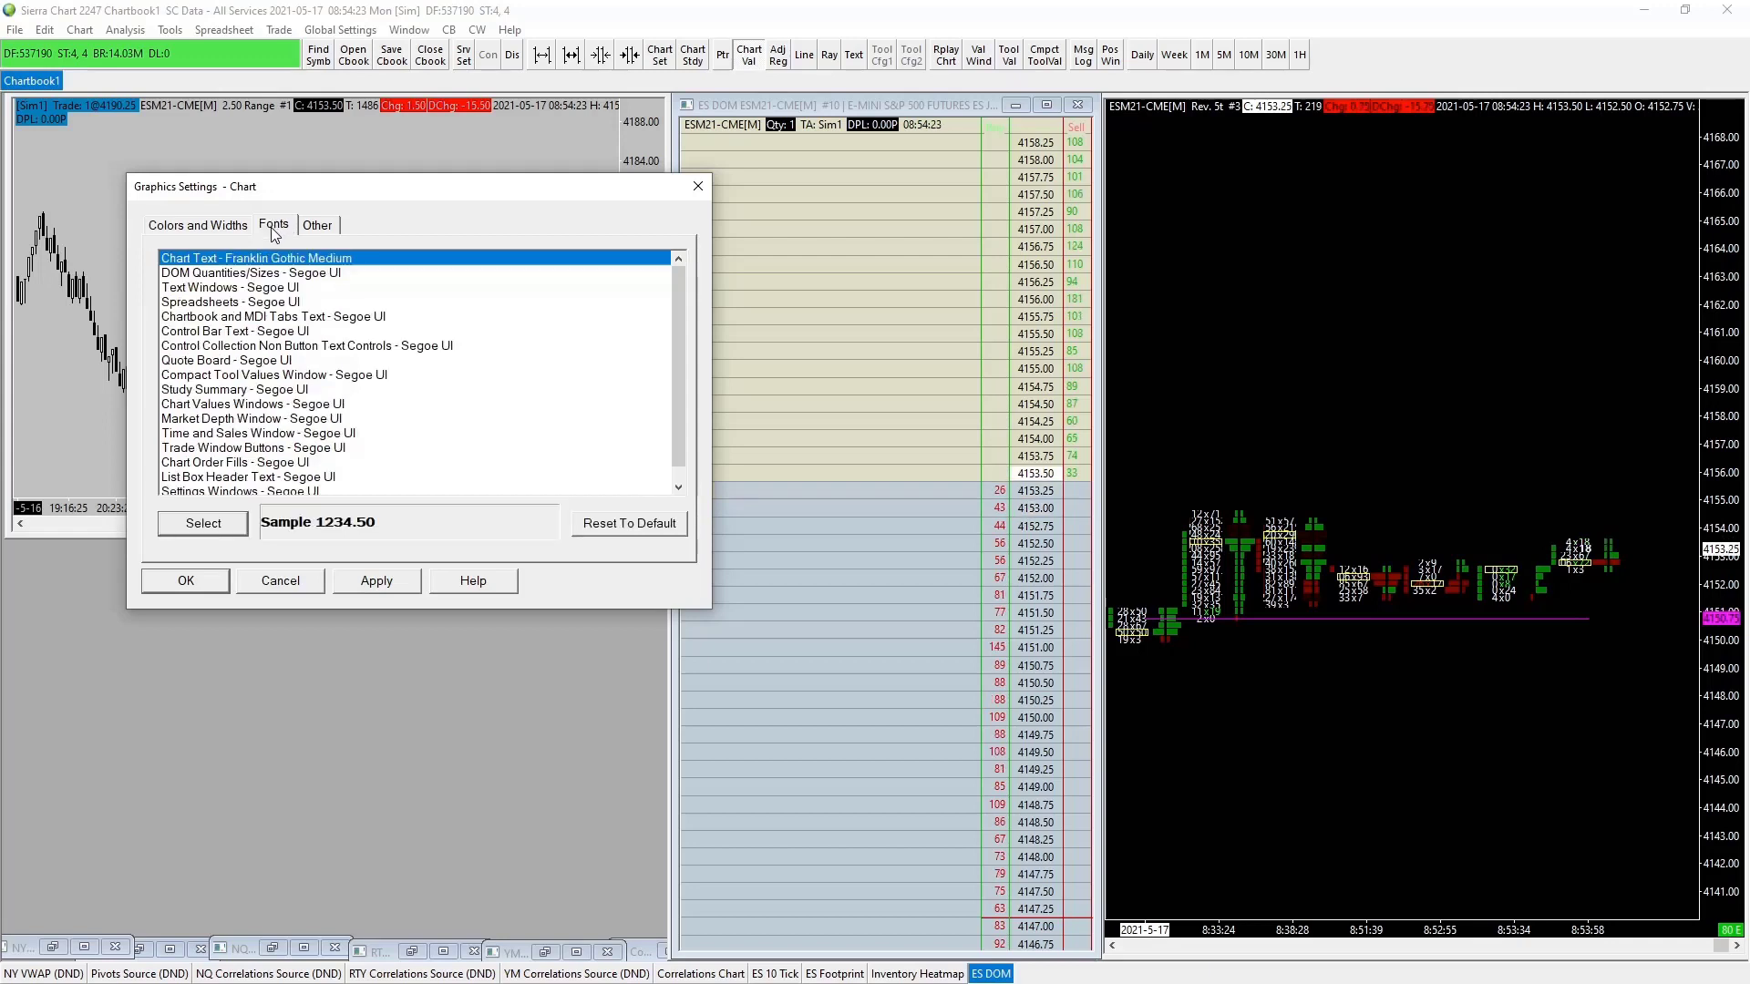
left_click(371, 585)
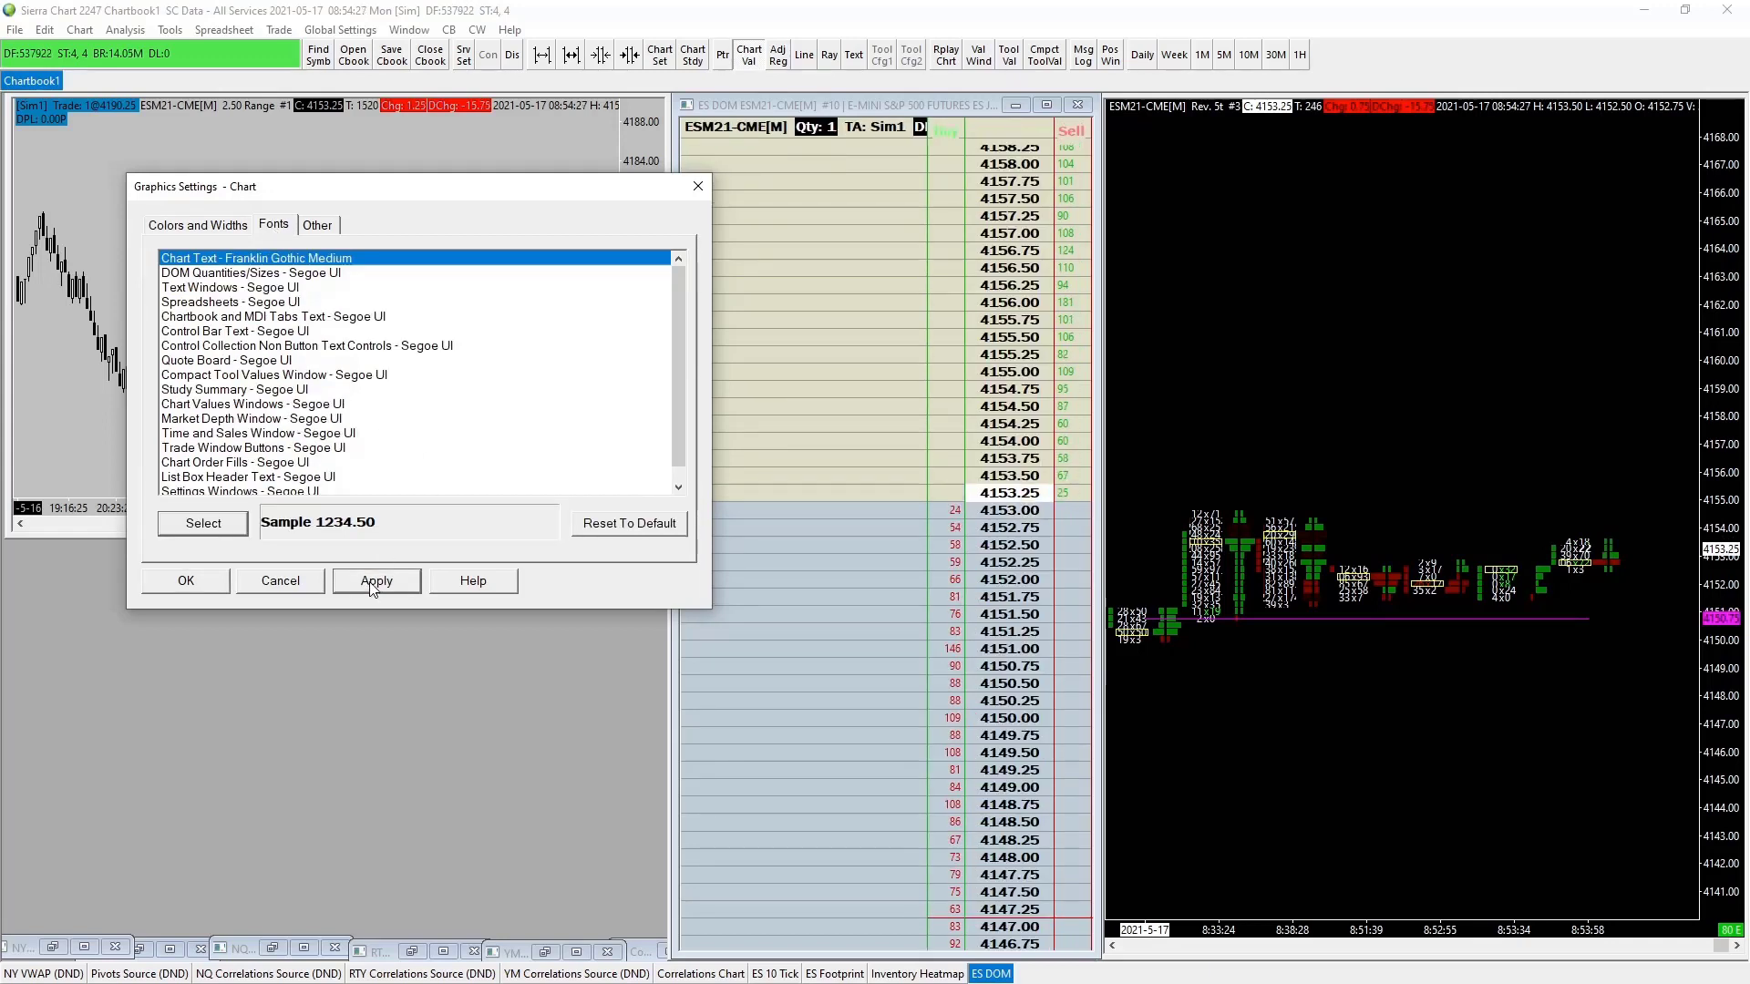
left_click(239, 528)
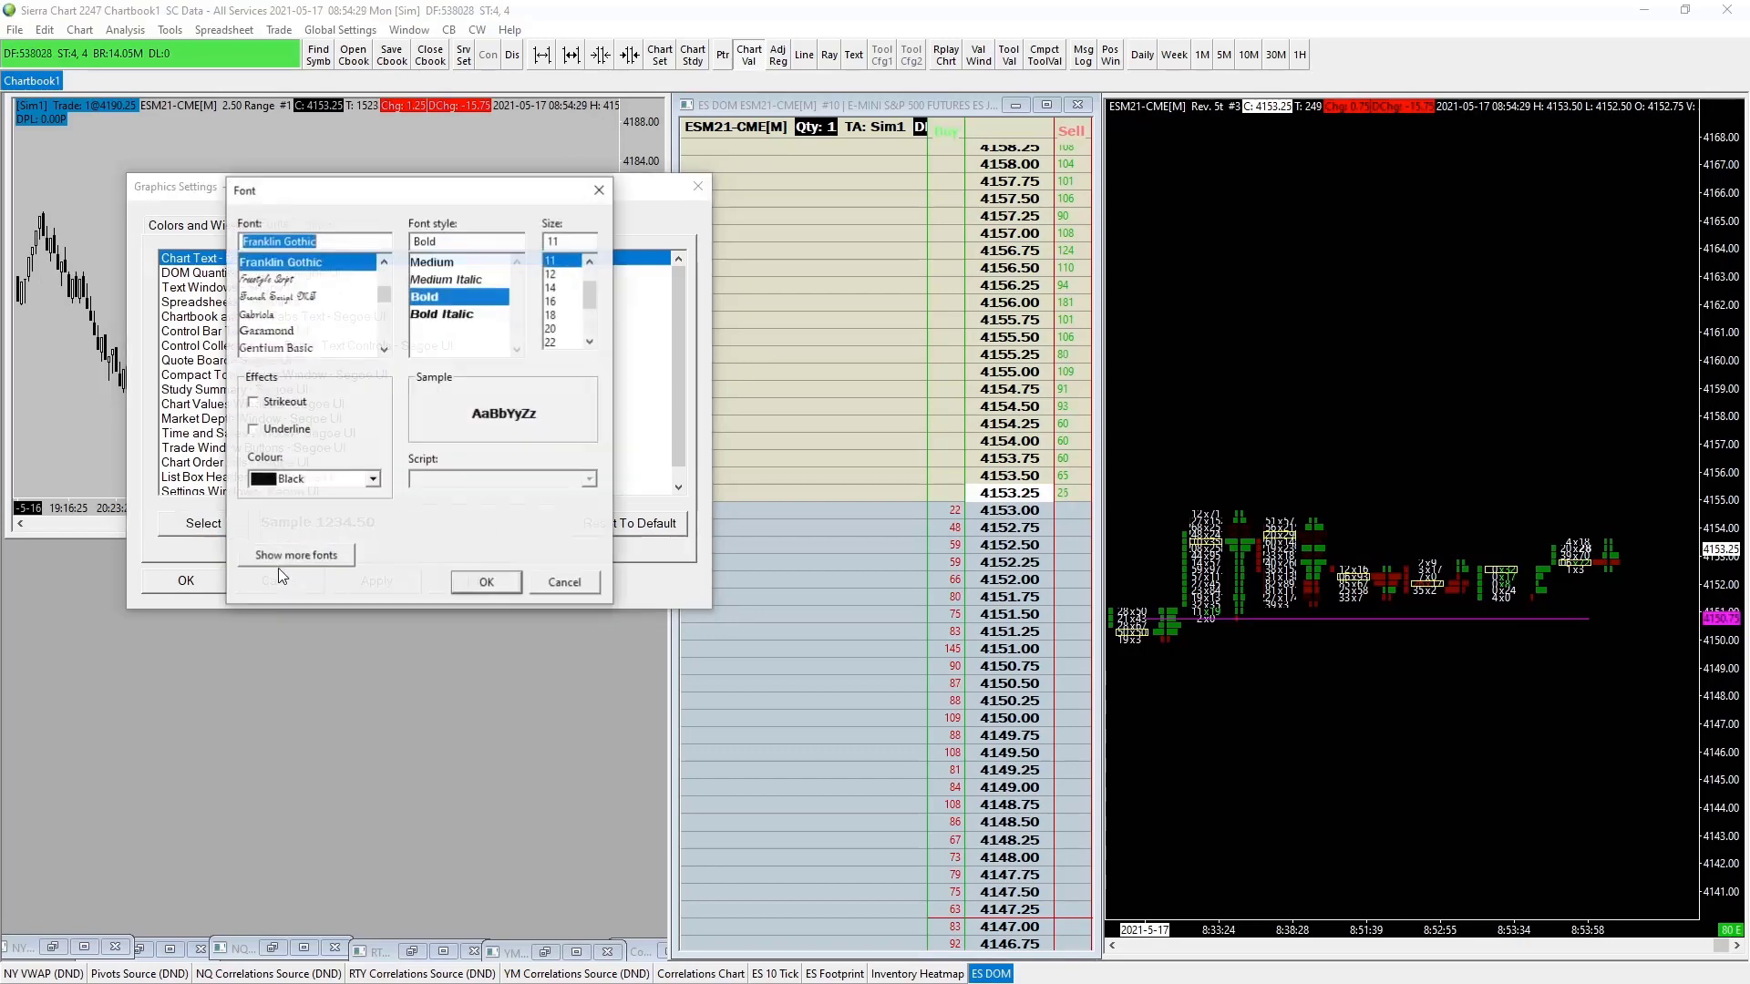
scroll(278, 289, "up", 8)
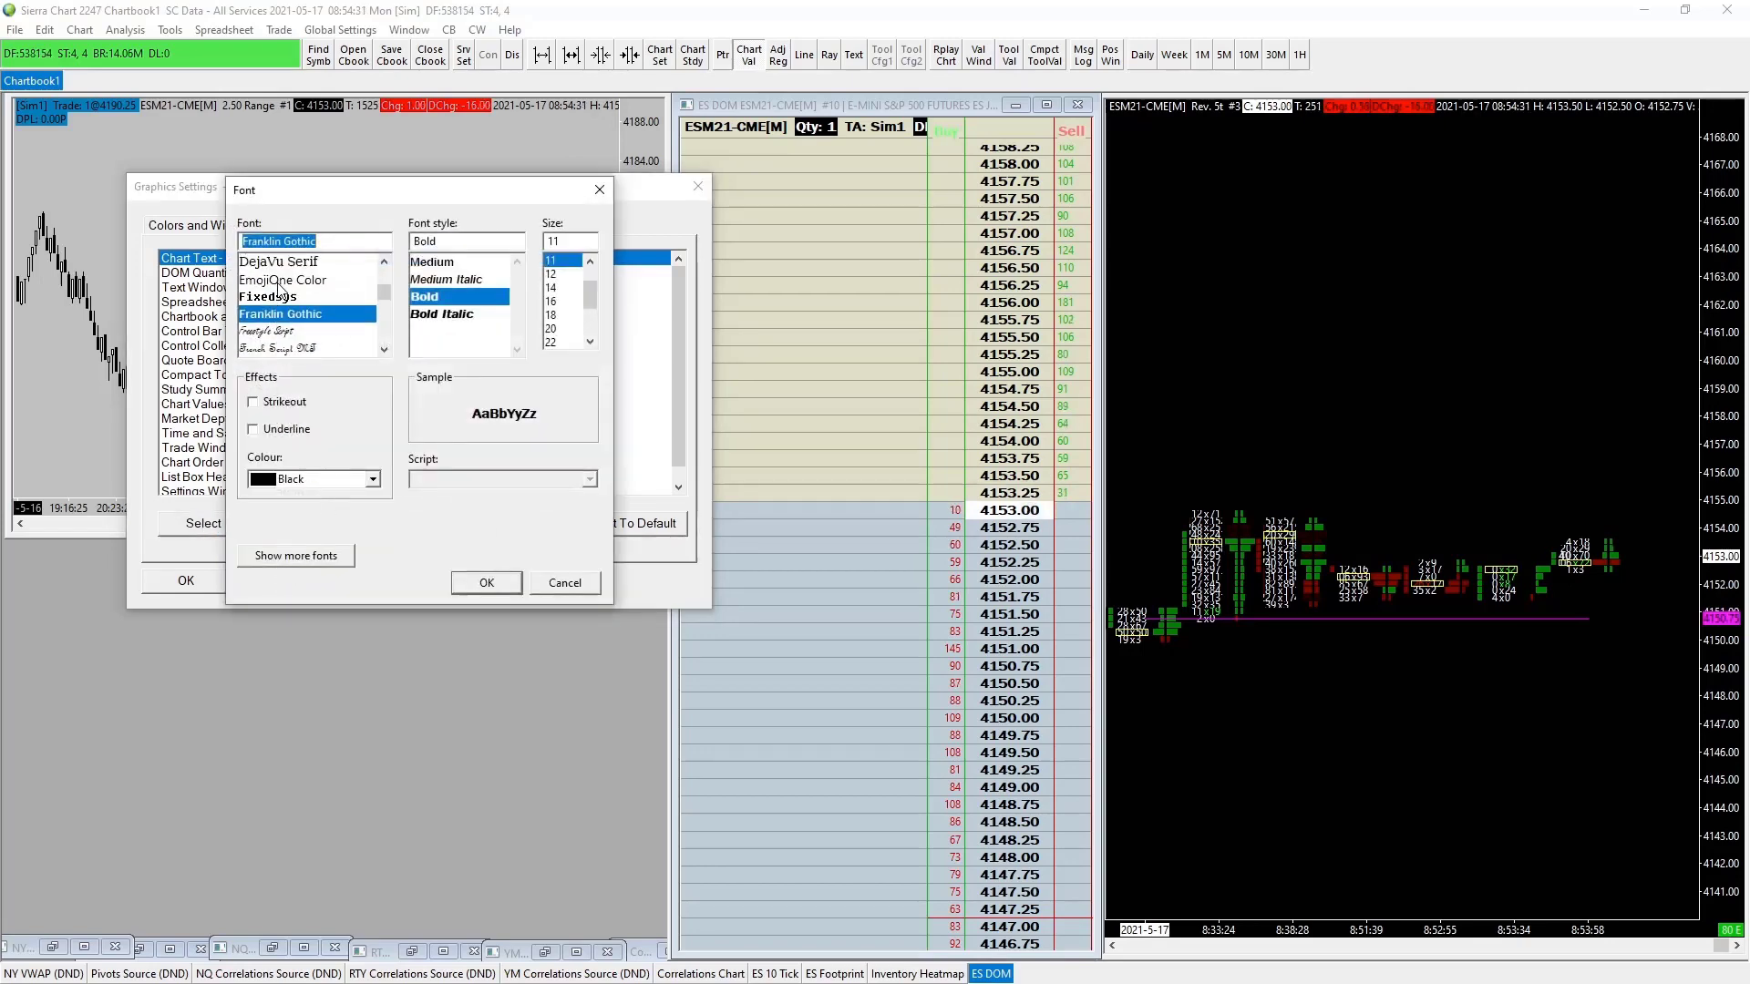
scroll(278, 290, "up", 3)
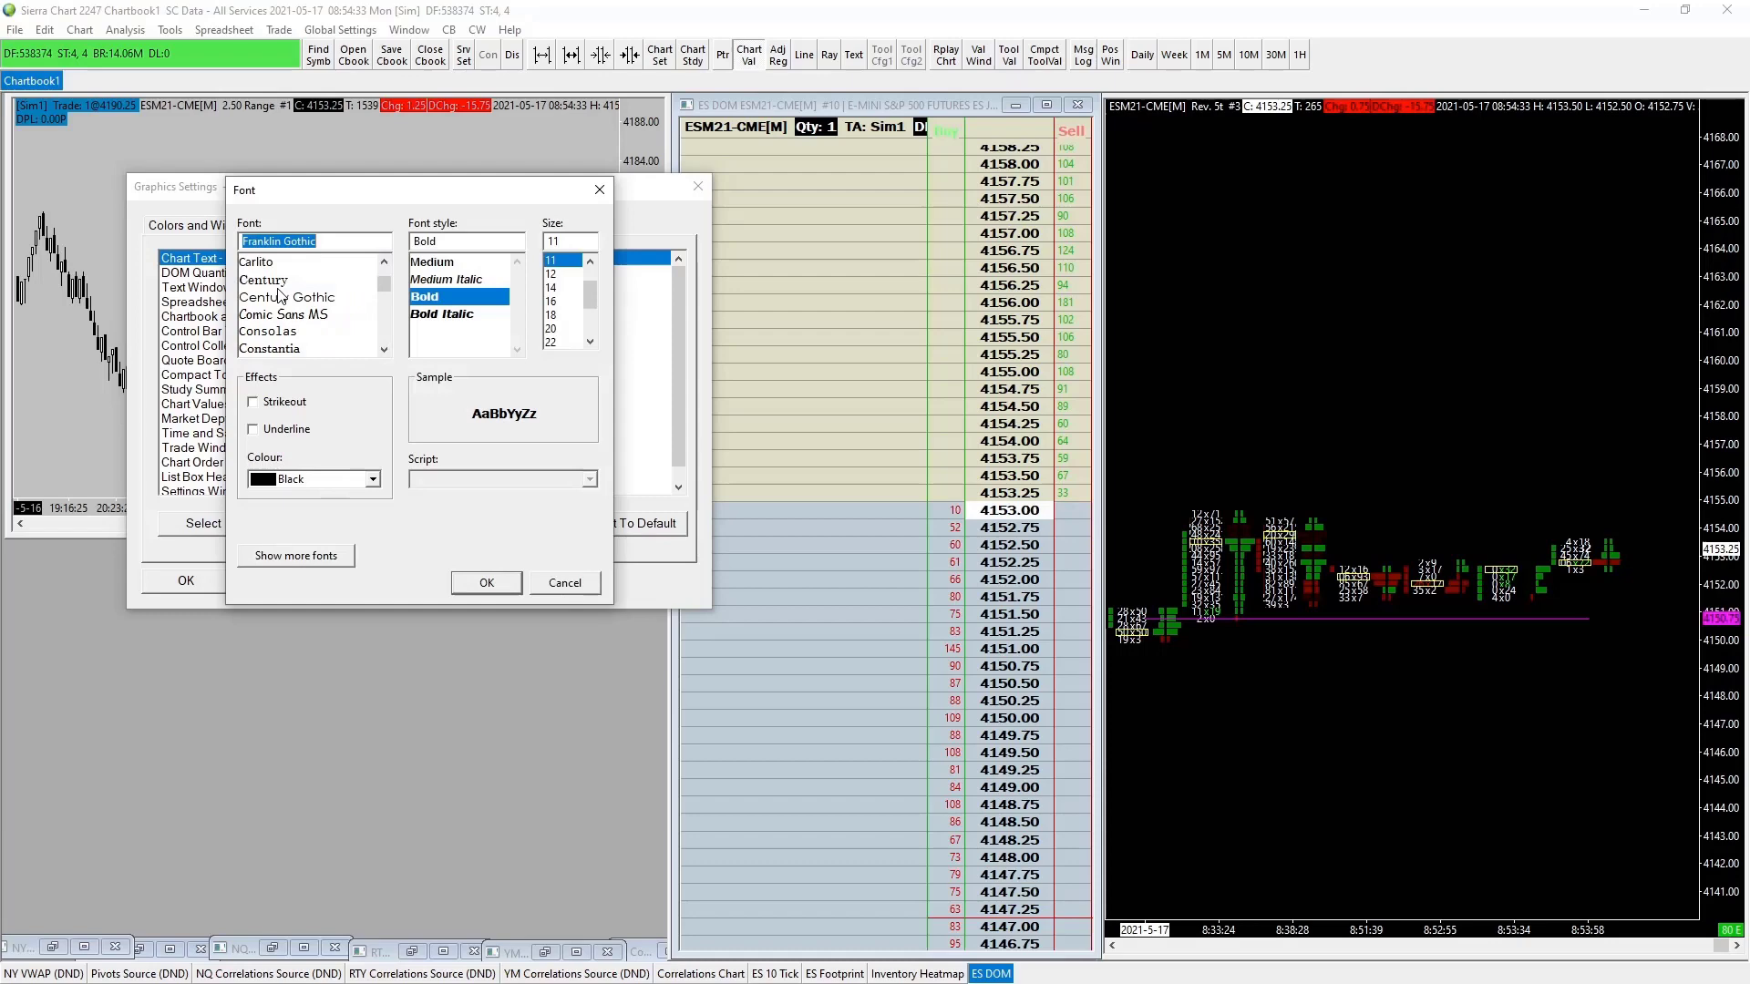
scroll(286, 303, "up", 3)
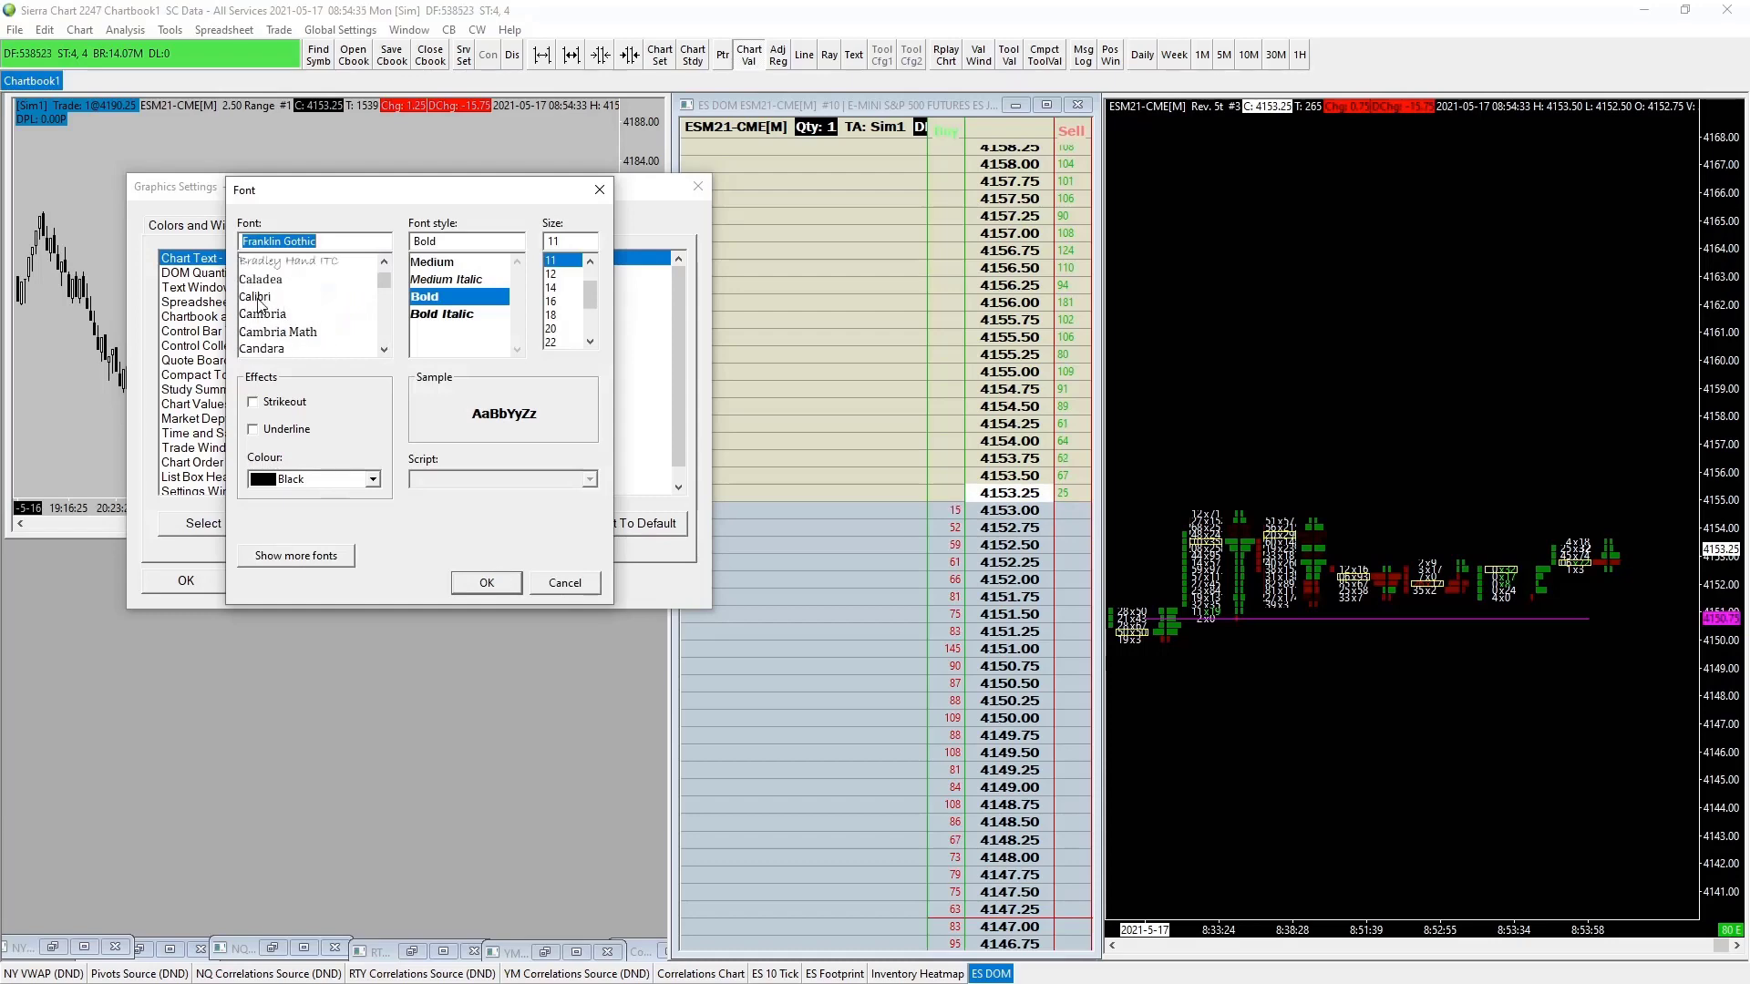
scroll(259, 303, "up", 1)
scroll(265, 304, "down", 1)
left_click(266, 298)
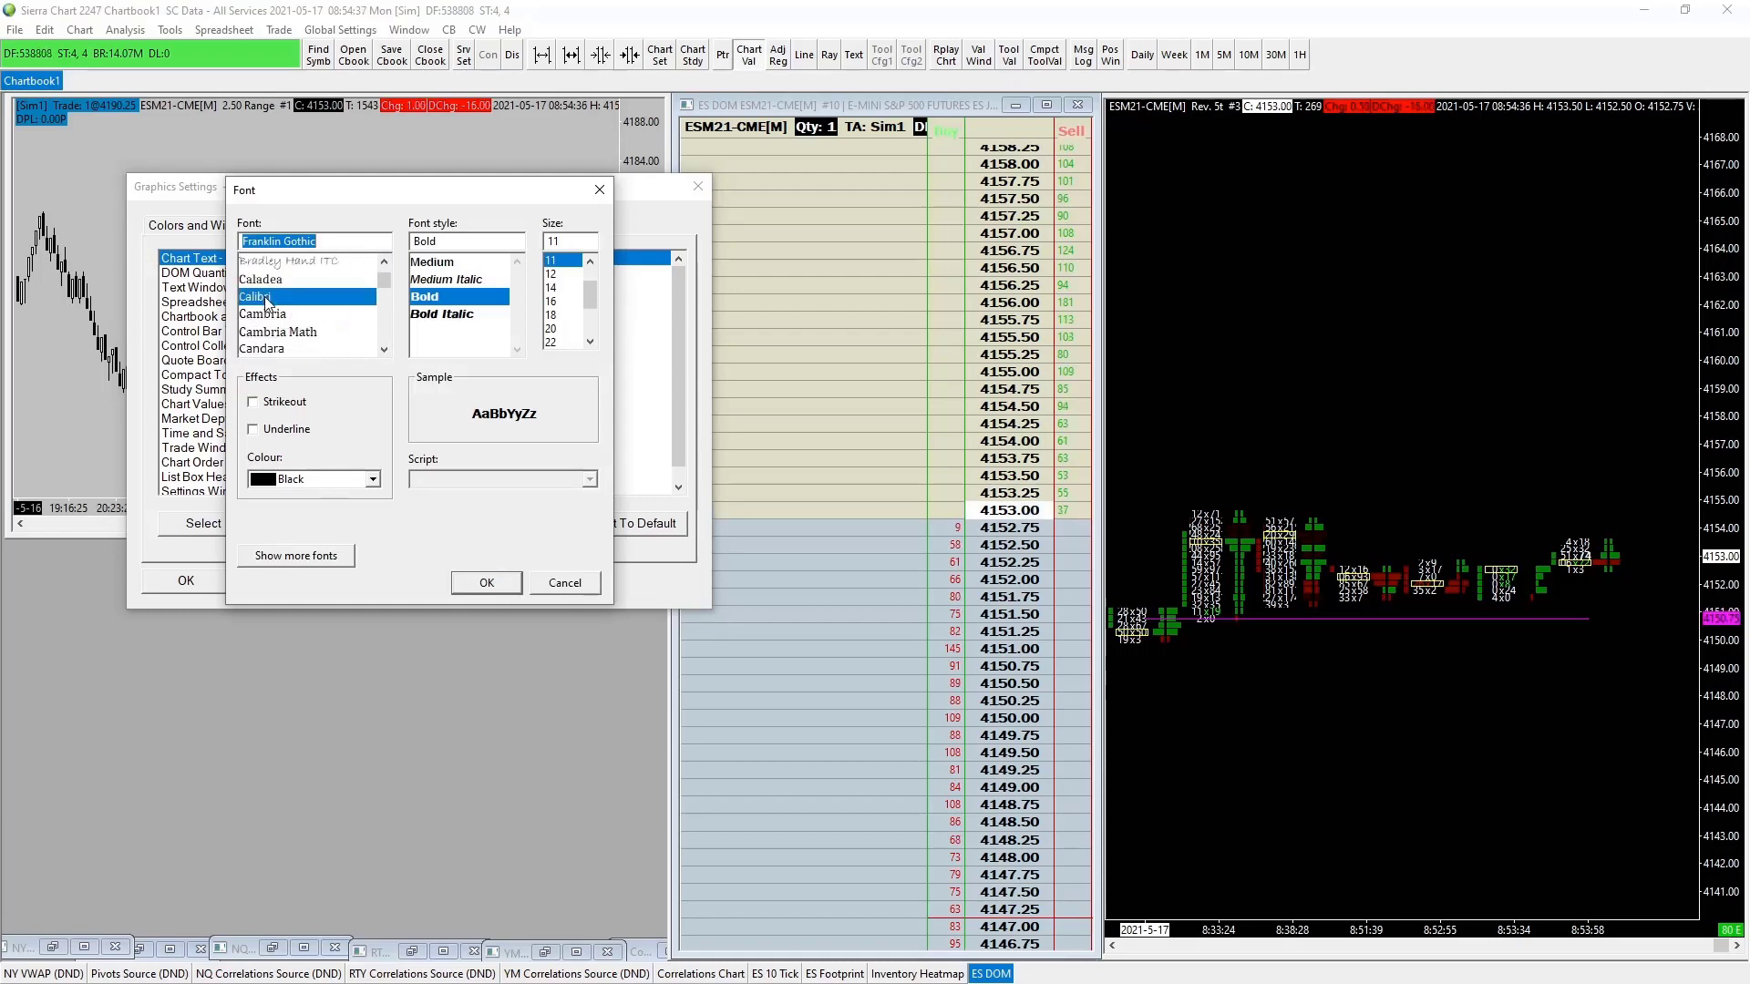
left_click(487, 583)
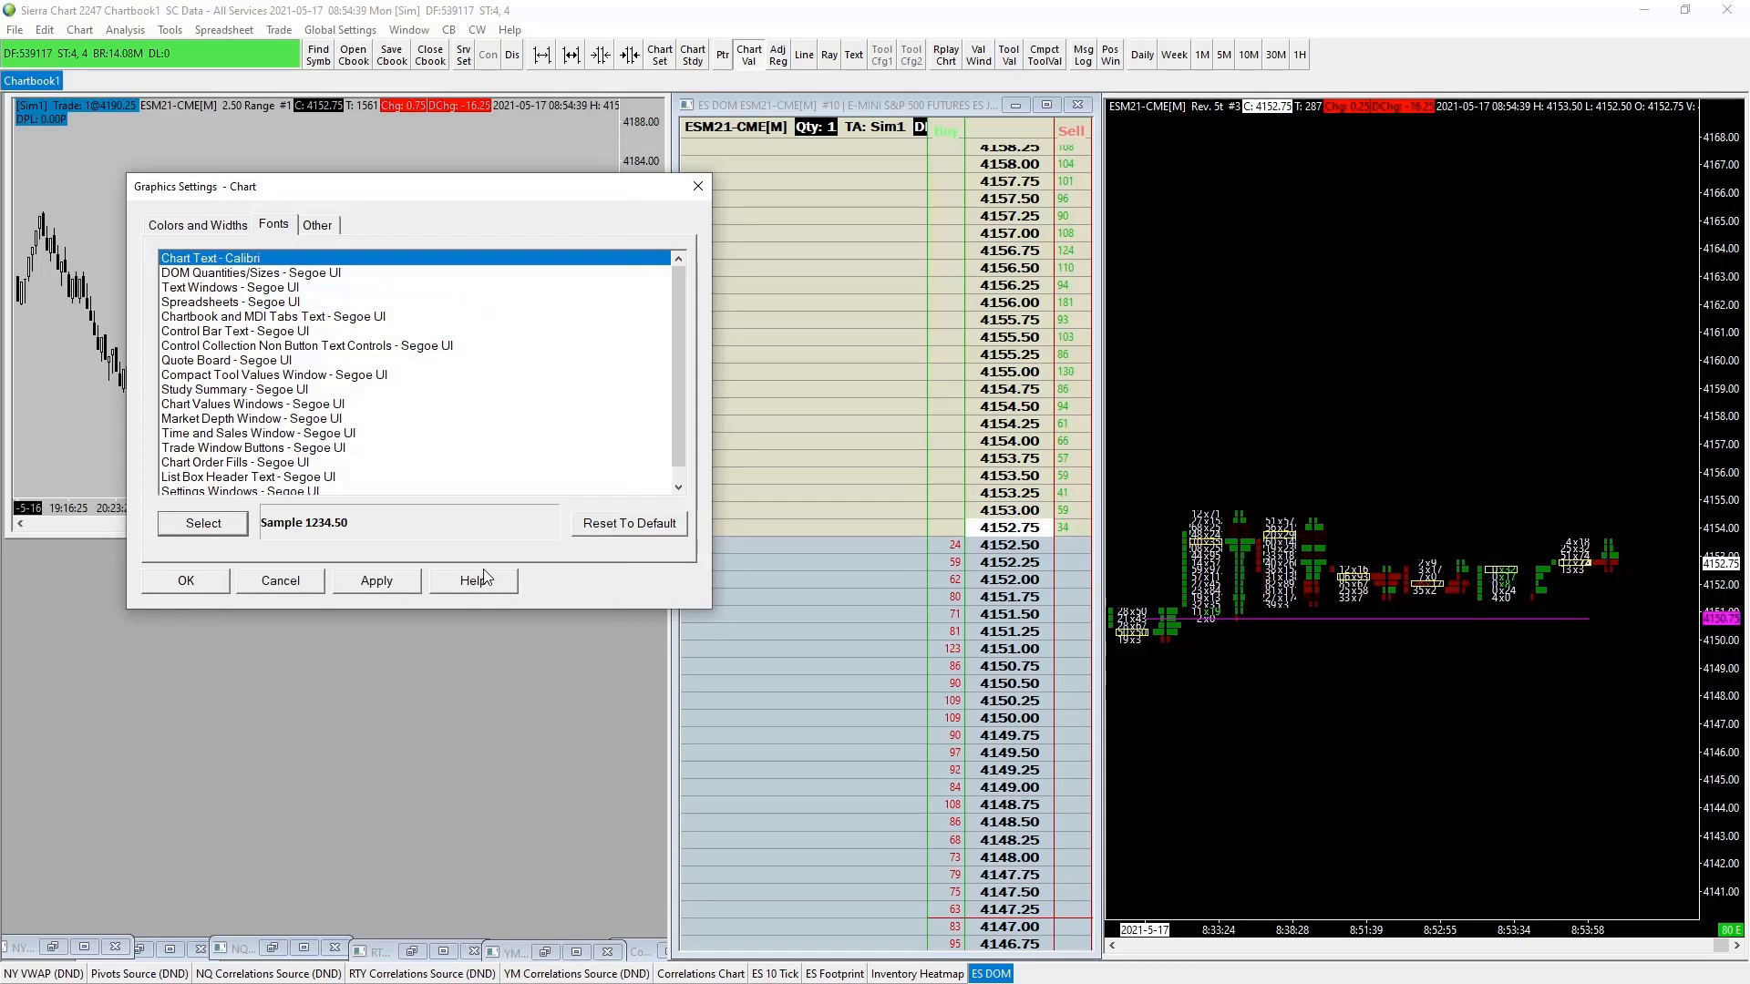
left_click(374, 581)
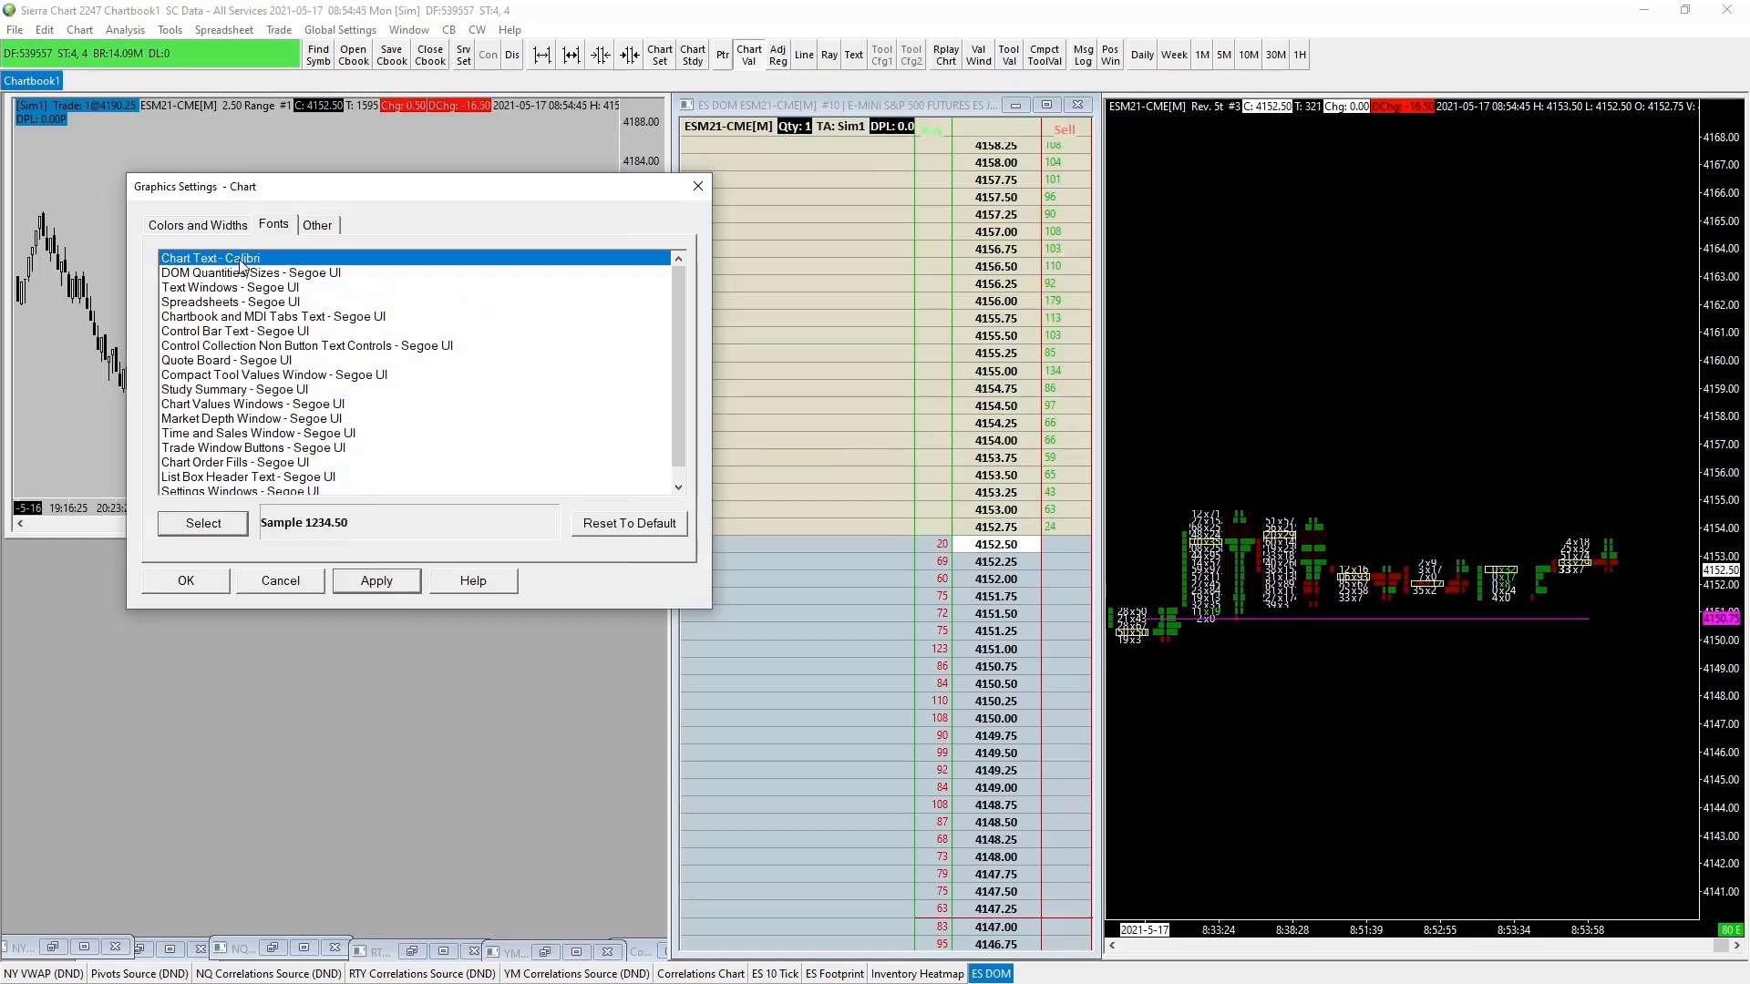
Step: Raise the Chart Text font size to 12 and apply it
left_click(199, 529)
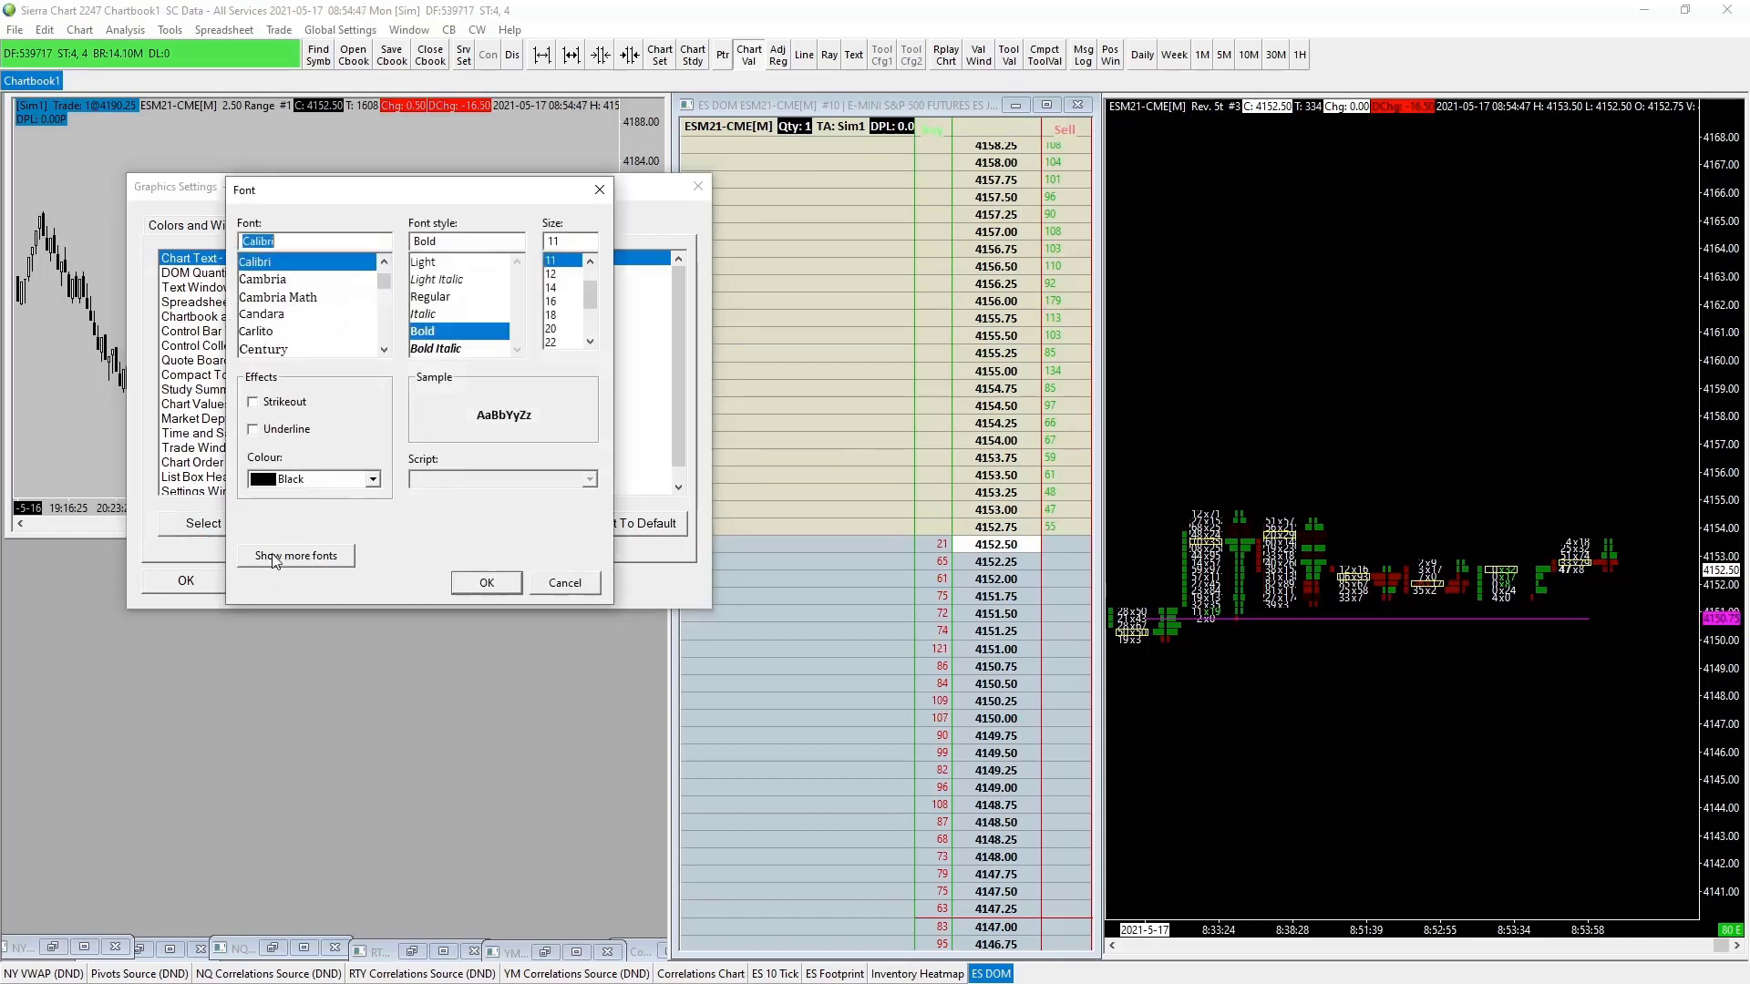
left_click(553, 274)
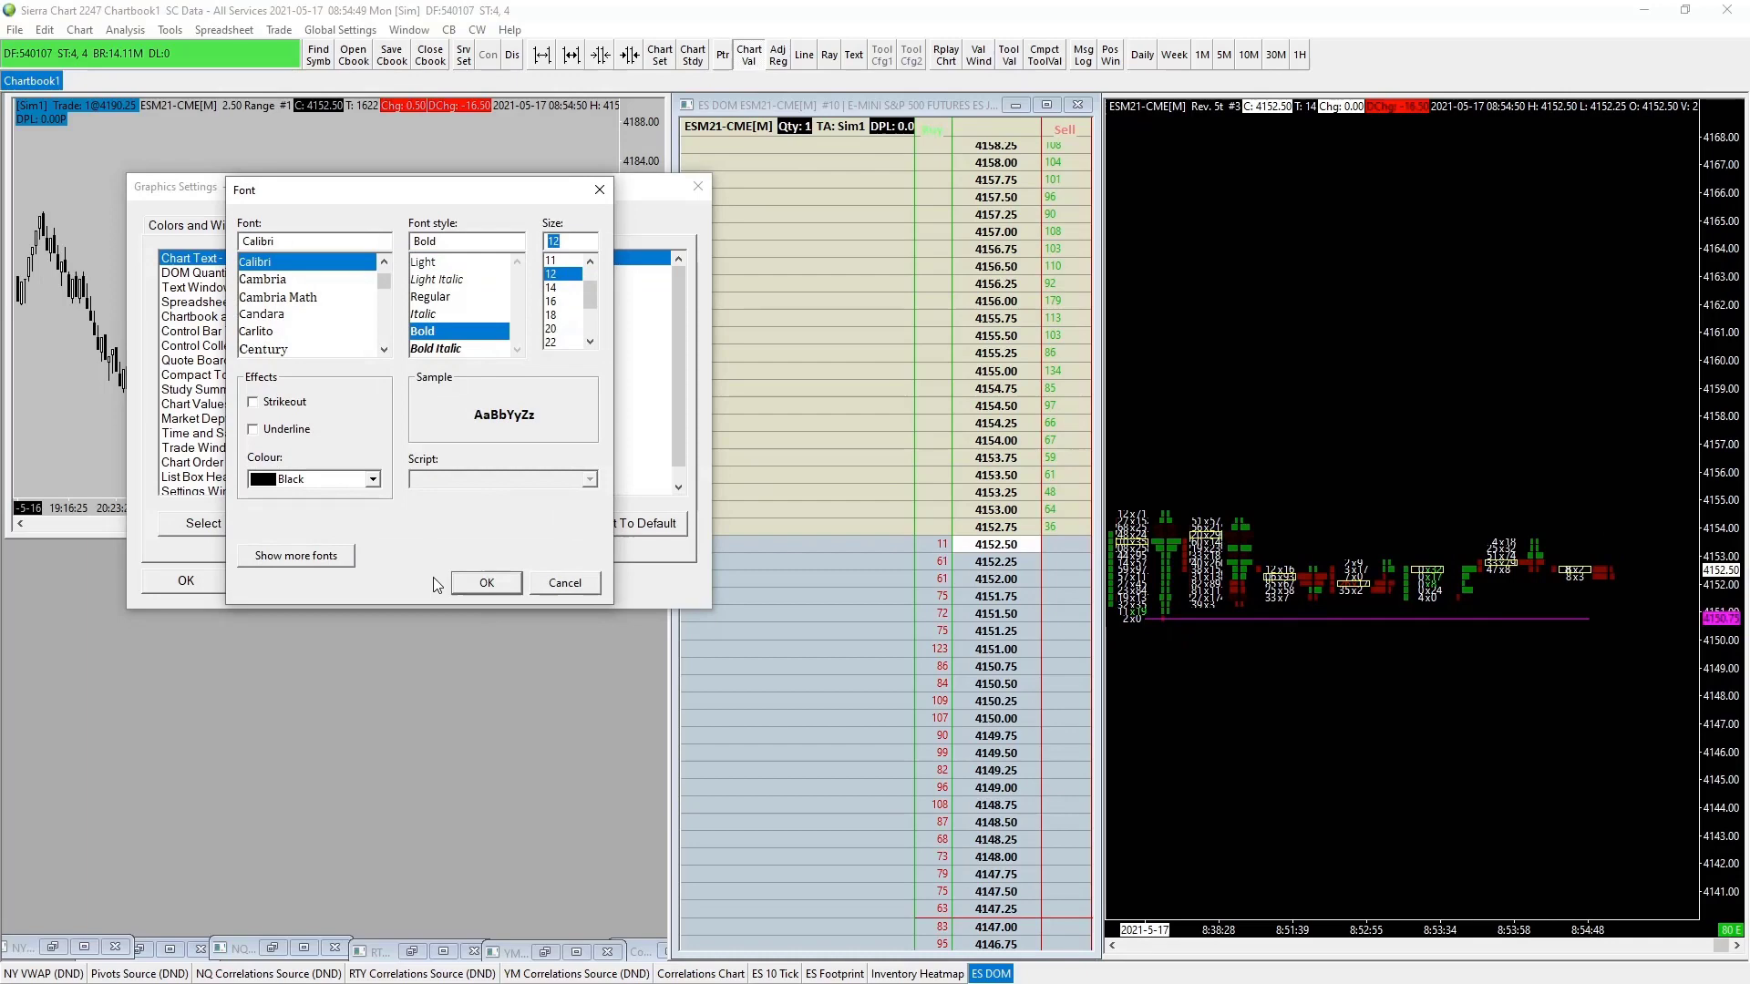
left_click(506, 581)
left_click(378, 580)
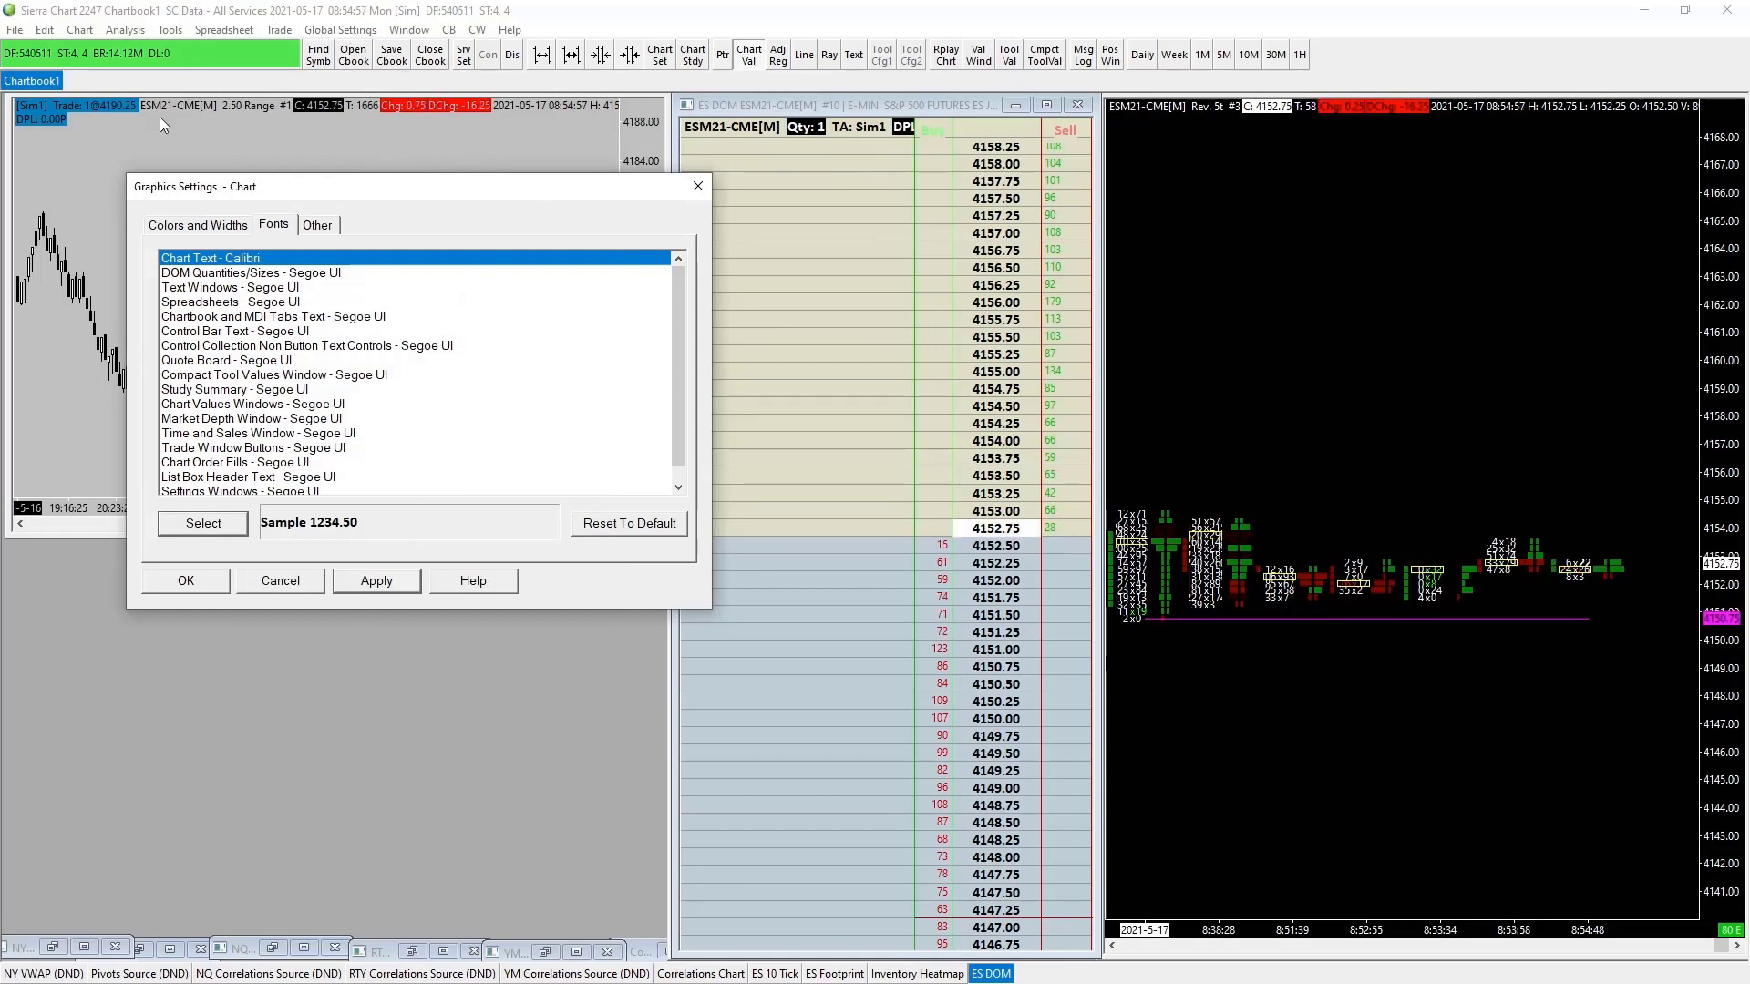
Step: Give DOM Quantities/Sizes the Calibri Bold size 12 font and apply it
left_click(213, 273)
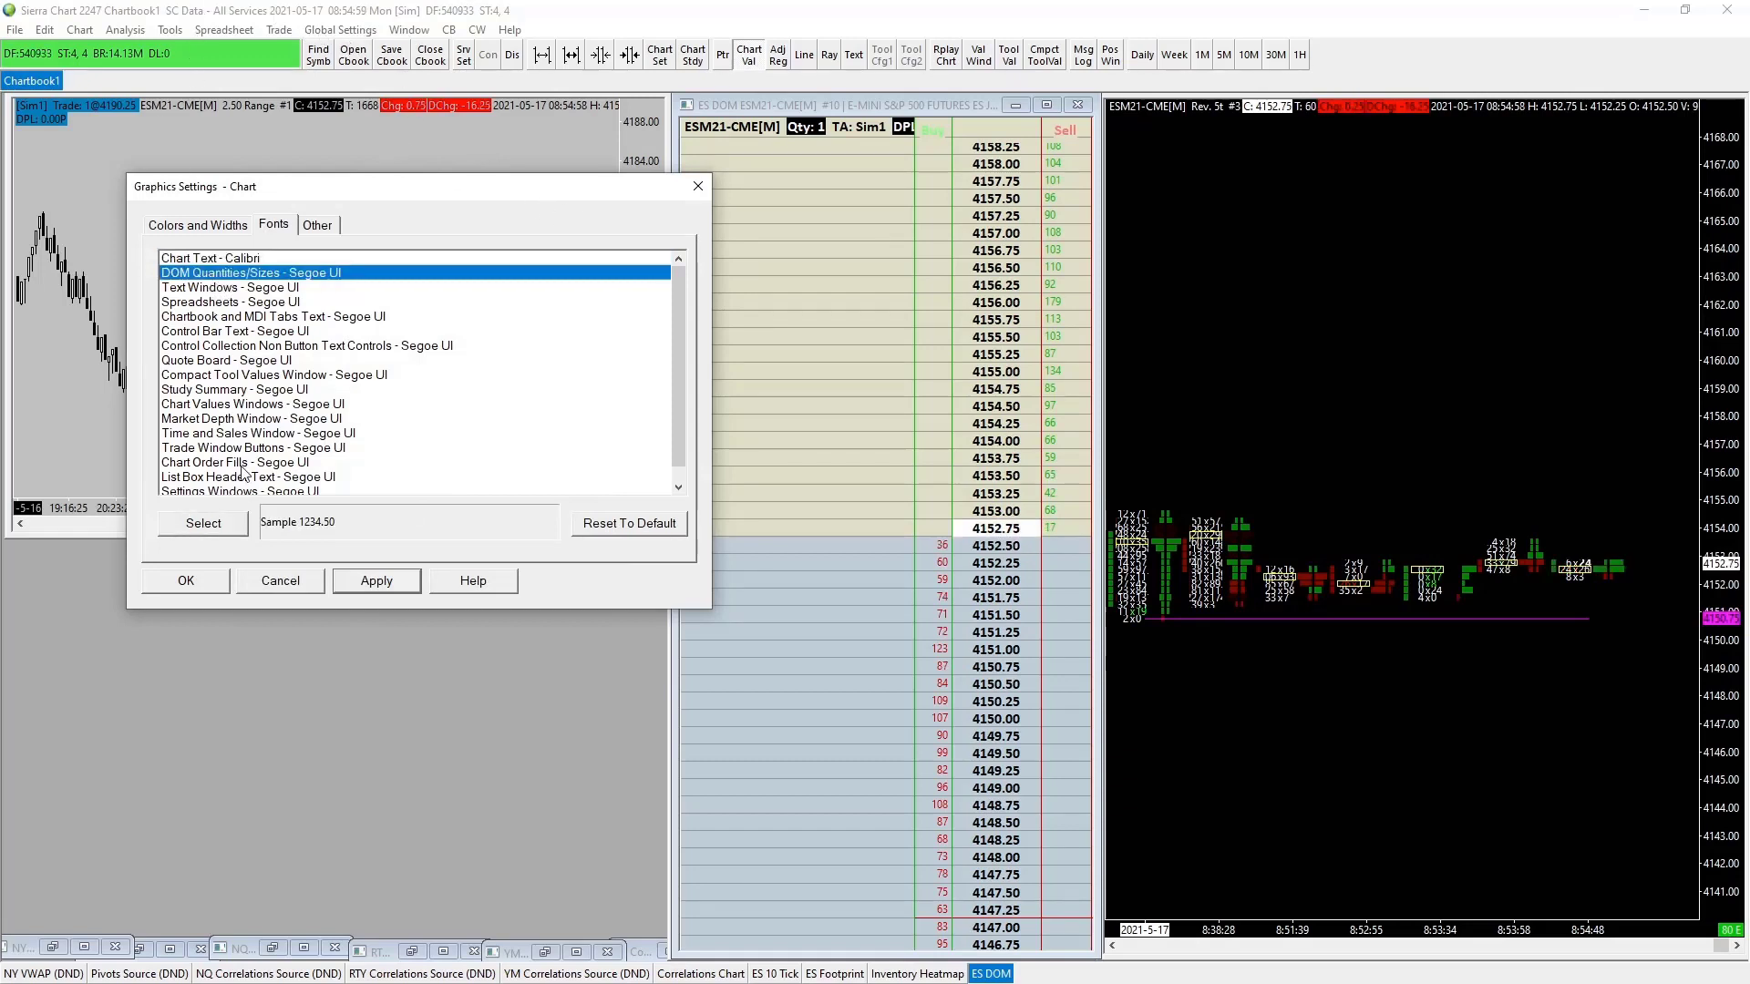
left_click(198, 527)
scroll(329, 297, "up", 1)
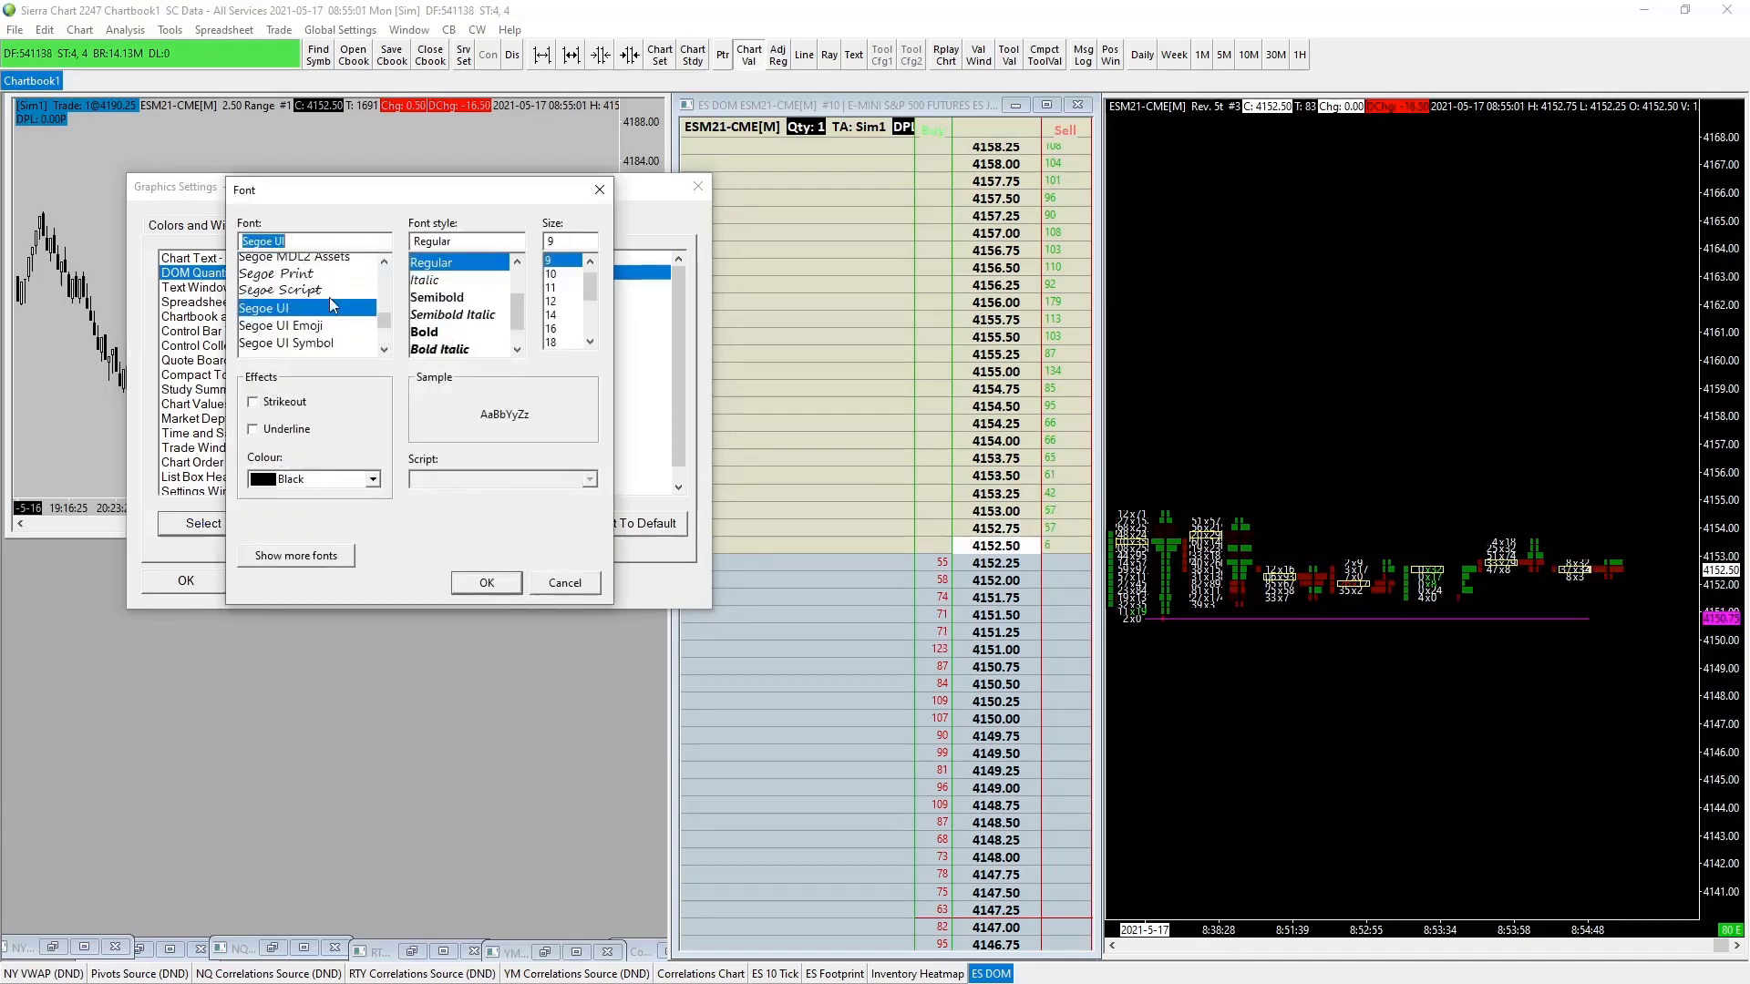
scroll(331, 299, "up", 10)
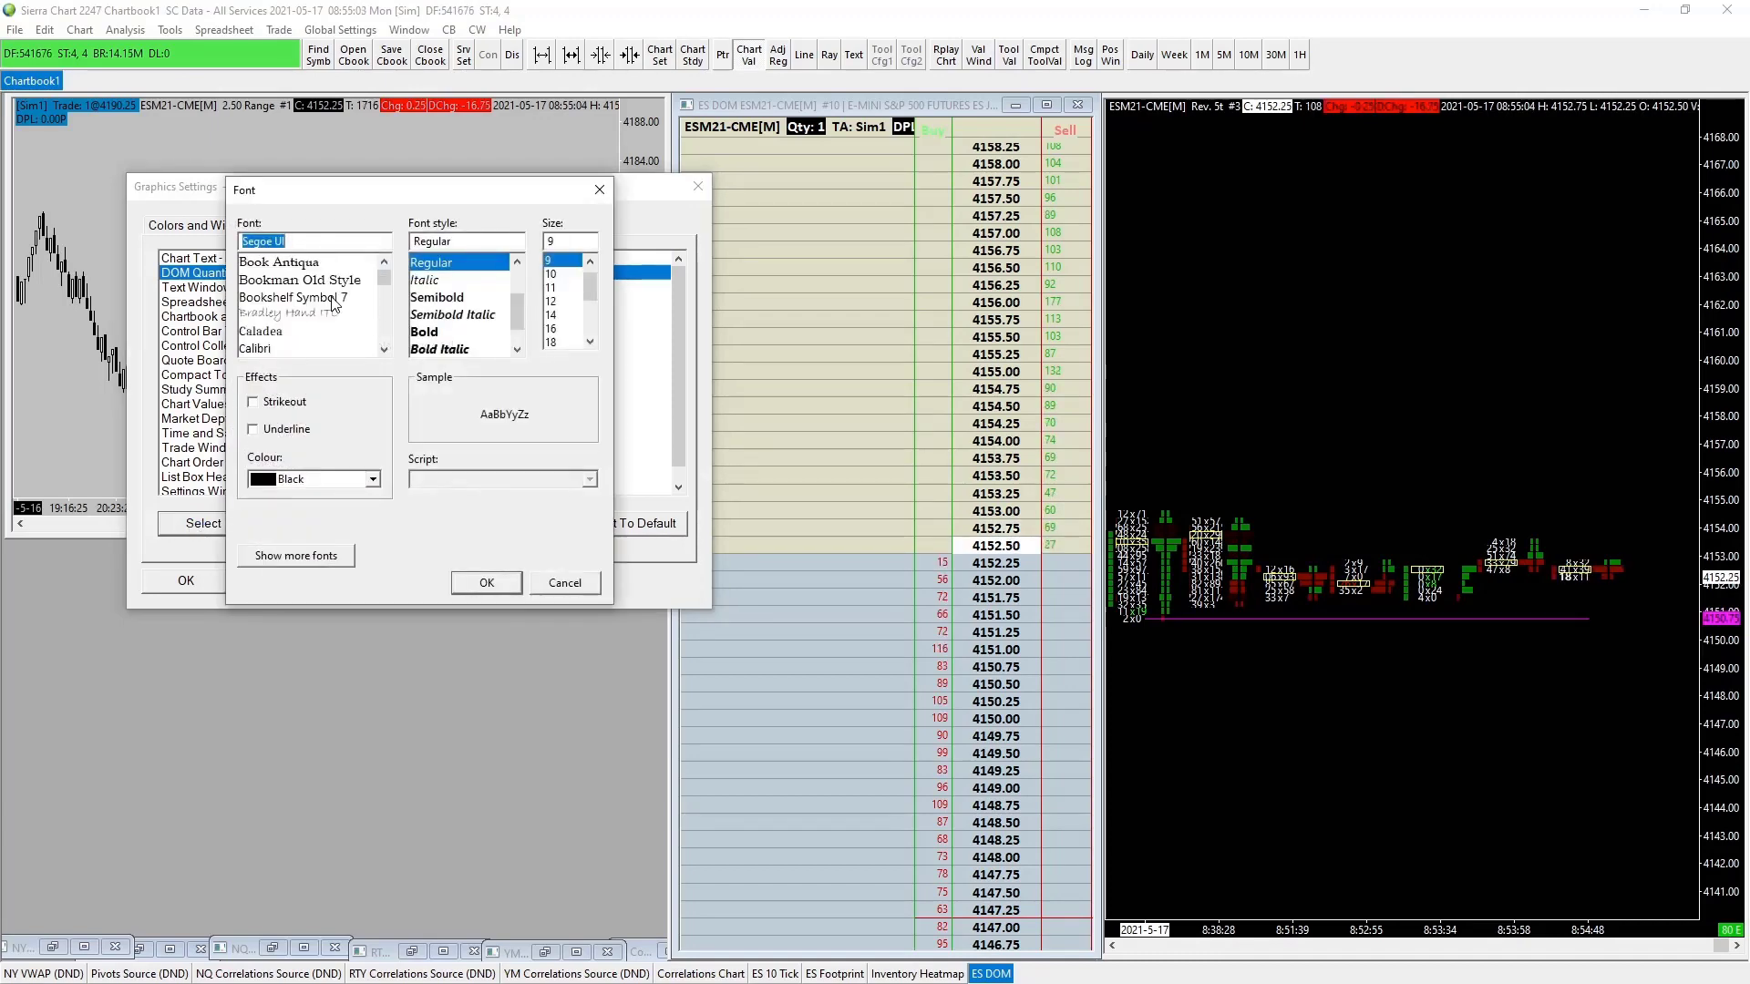
scroll(330, 301, "down", 3)
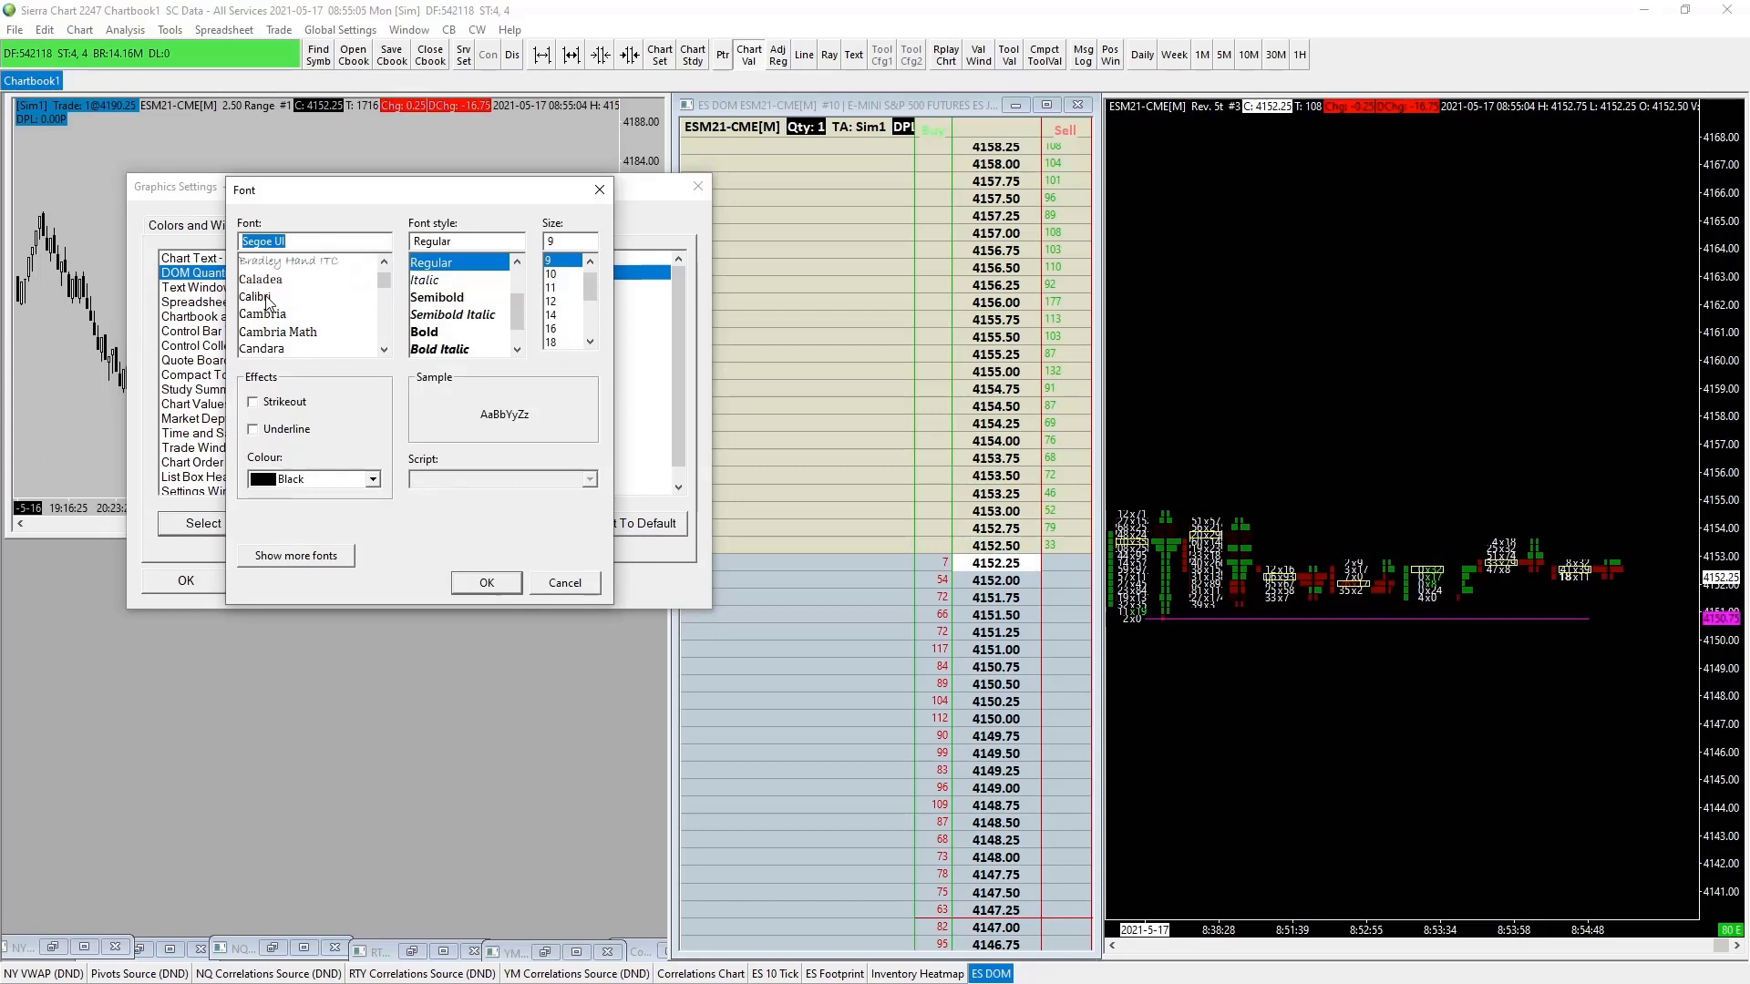
left_click(268, 299)
left_click(426, 332)
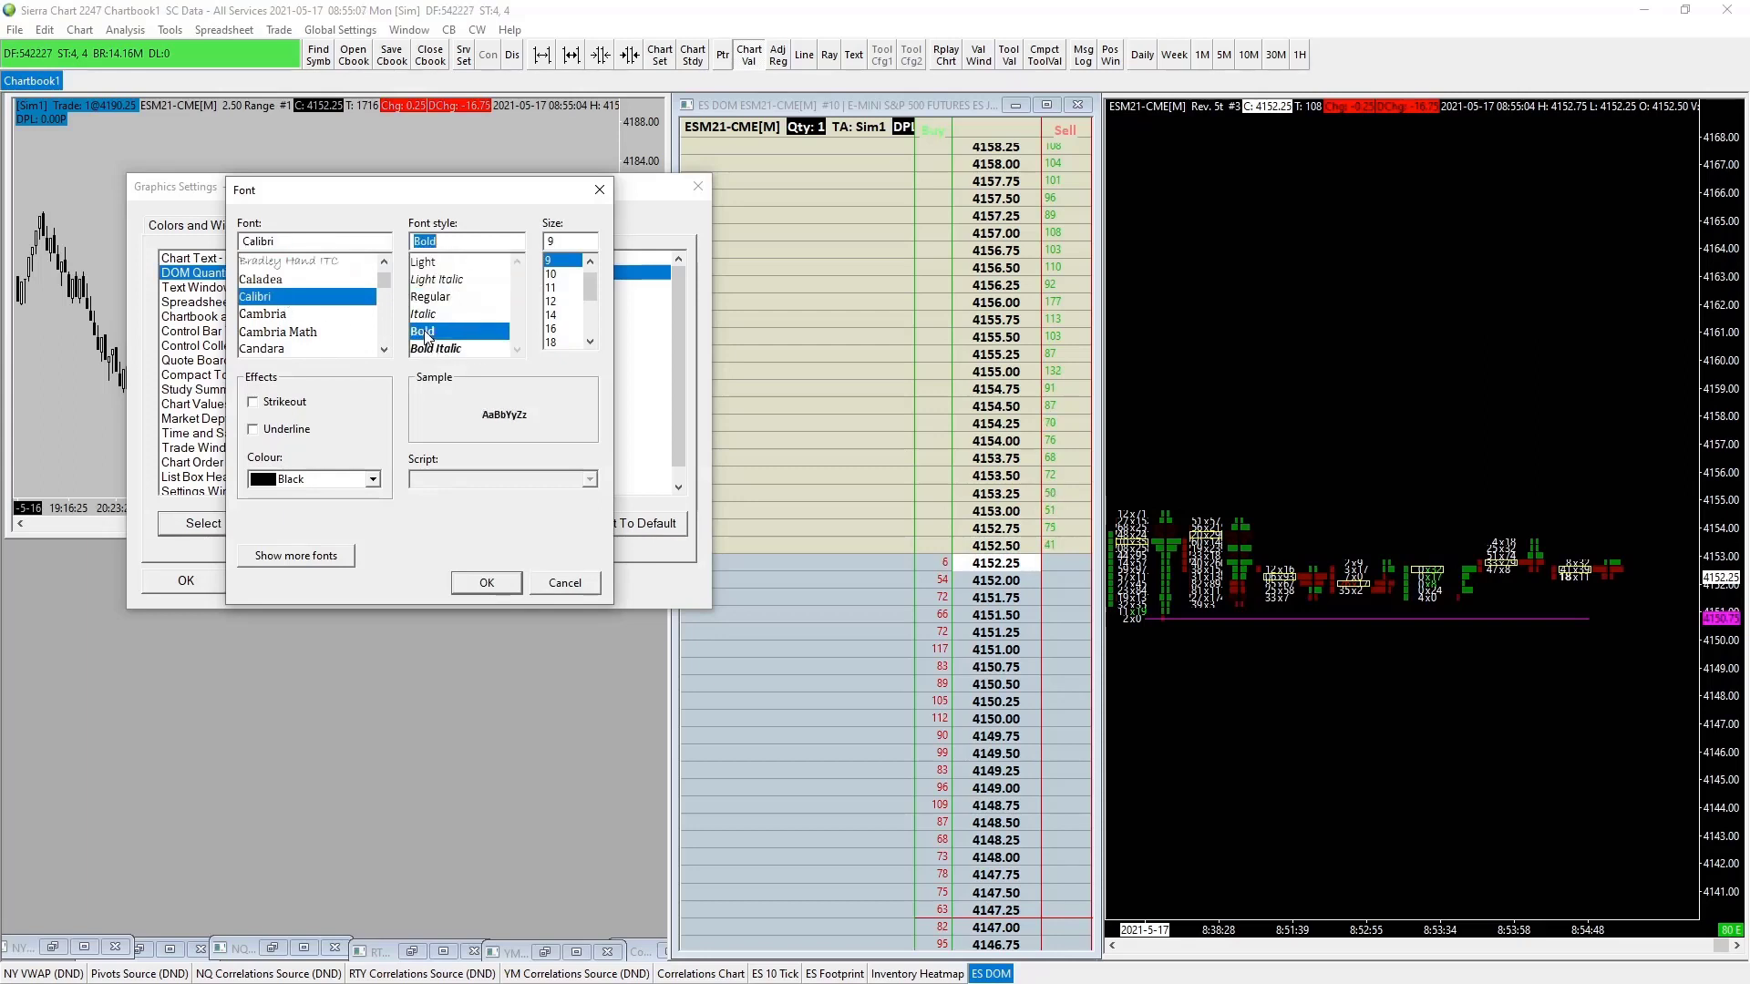
left_click(552, 300)
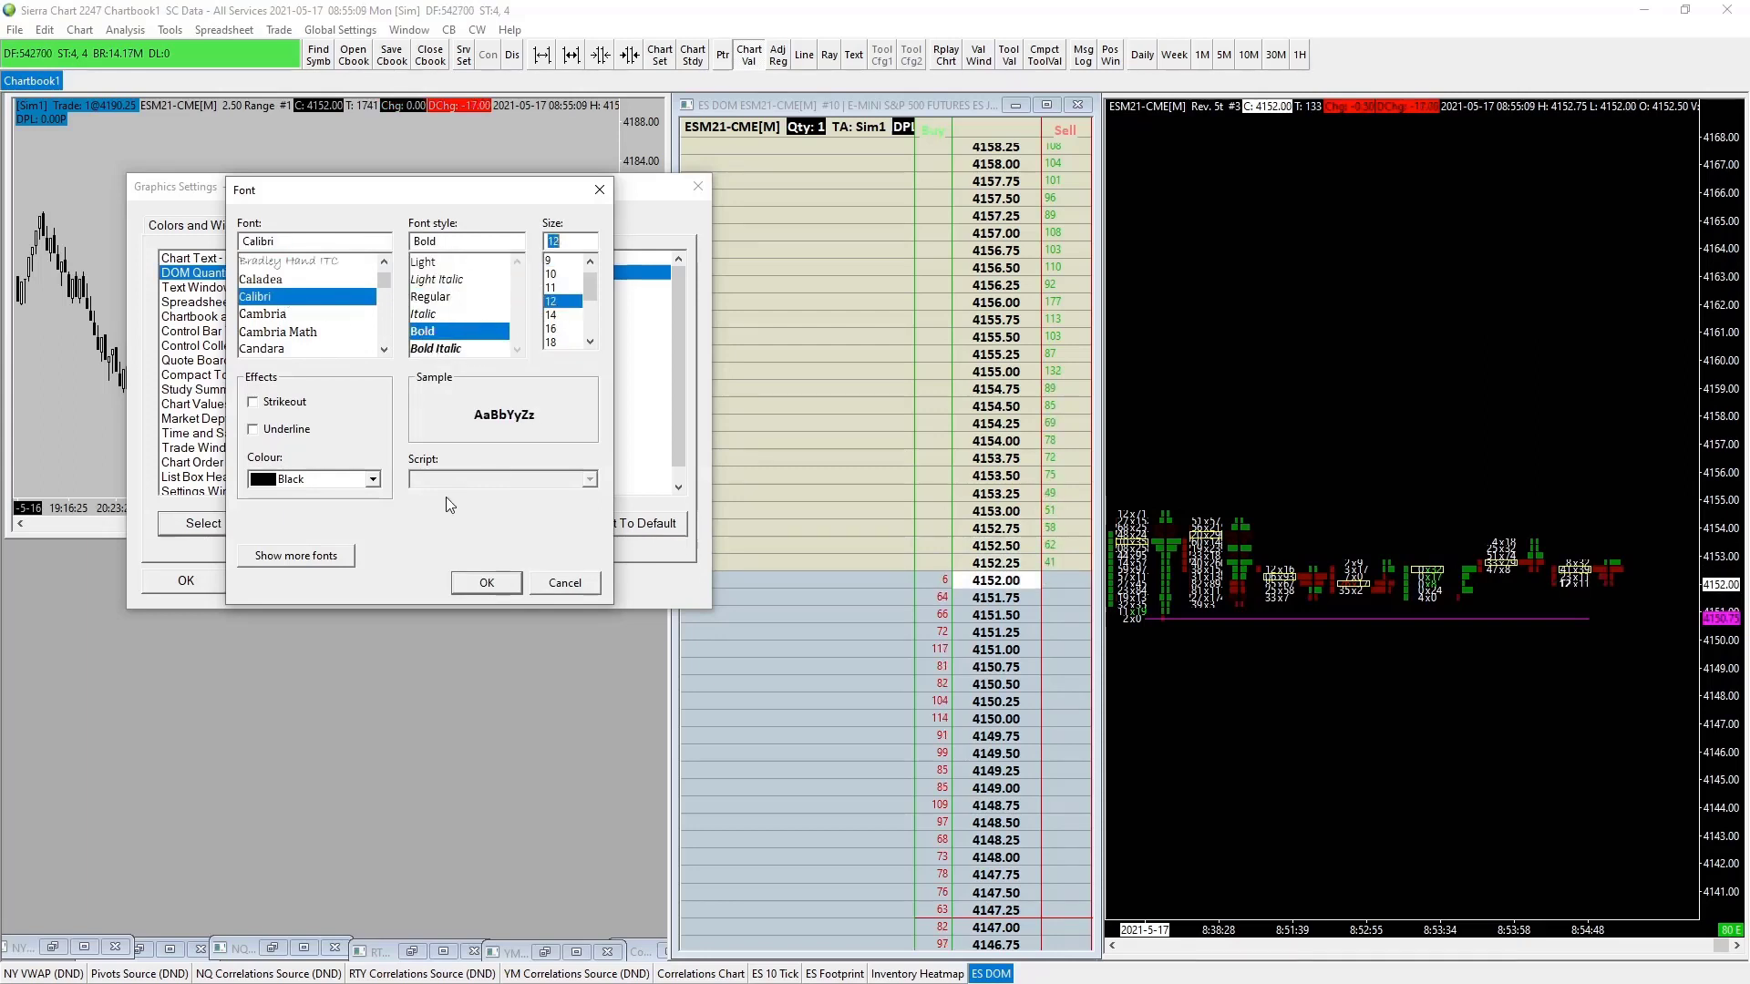
left_click(469, 587)
left_click(406, 579)
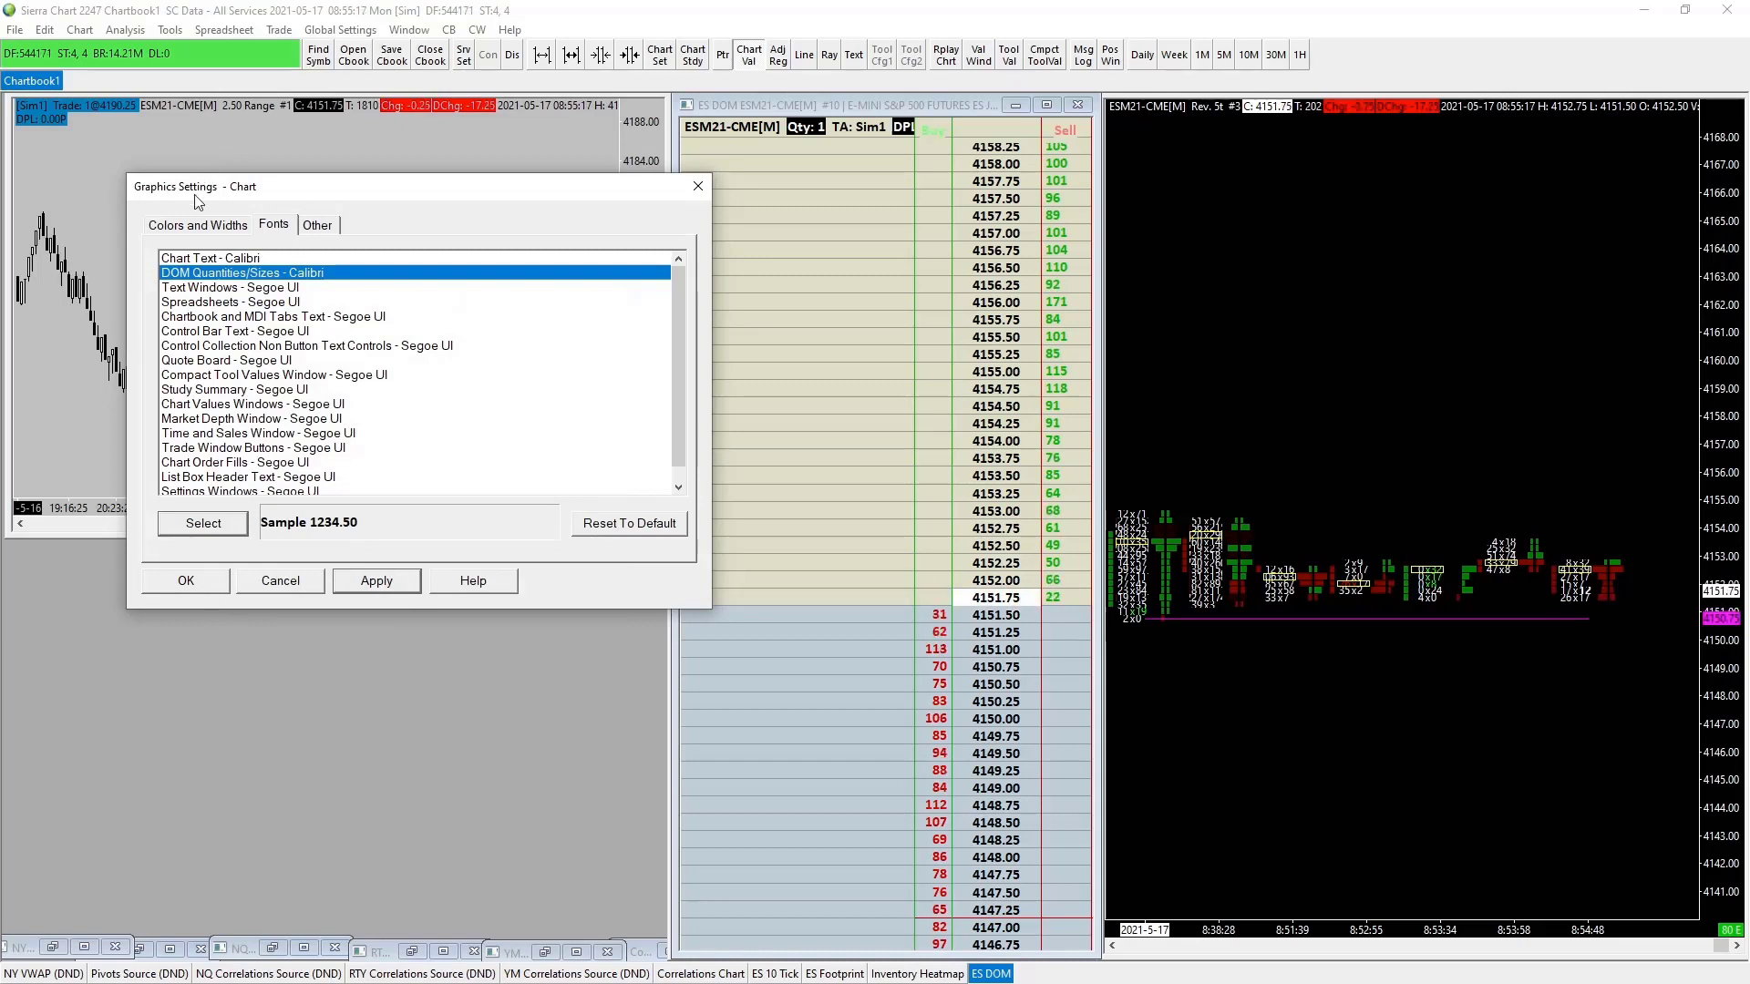
left_click(183, 227)
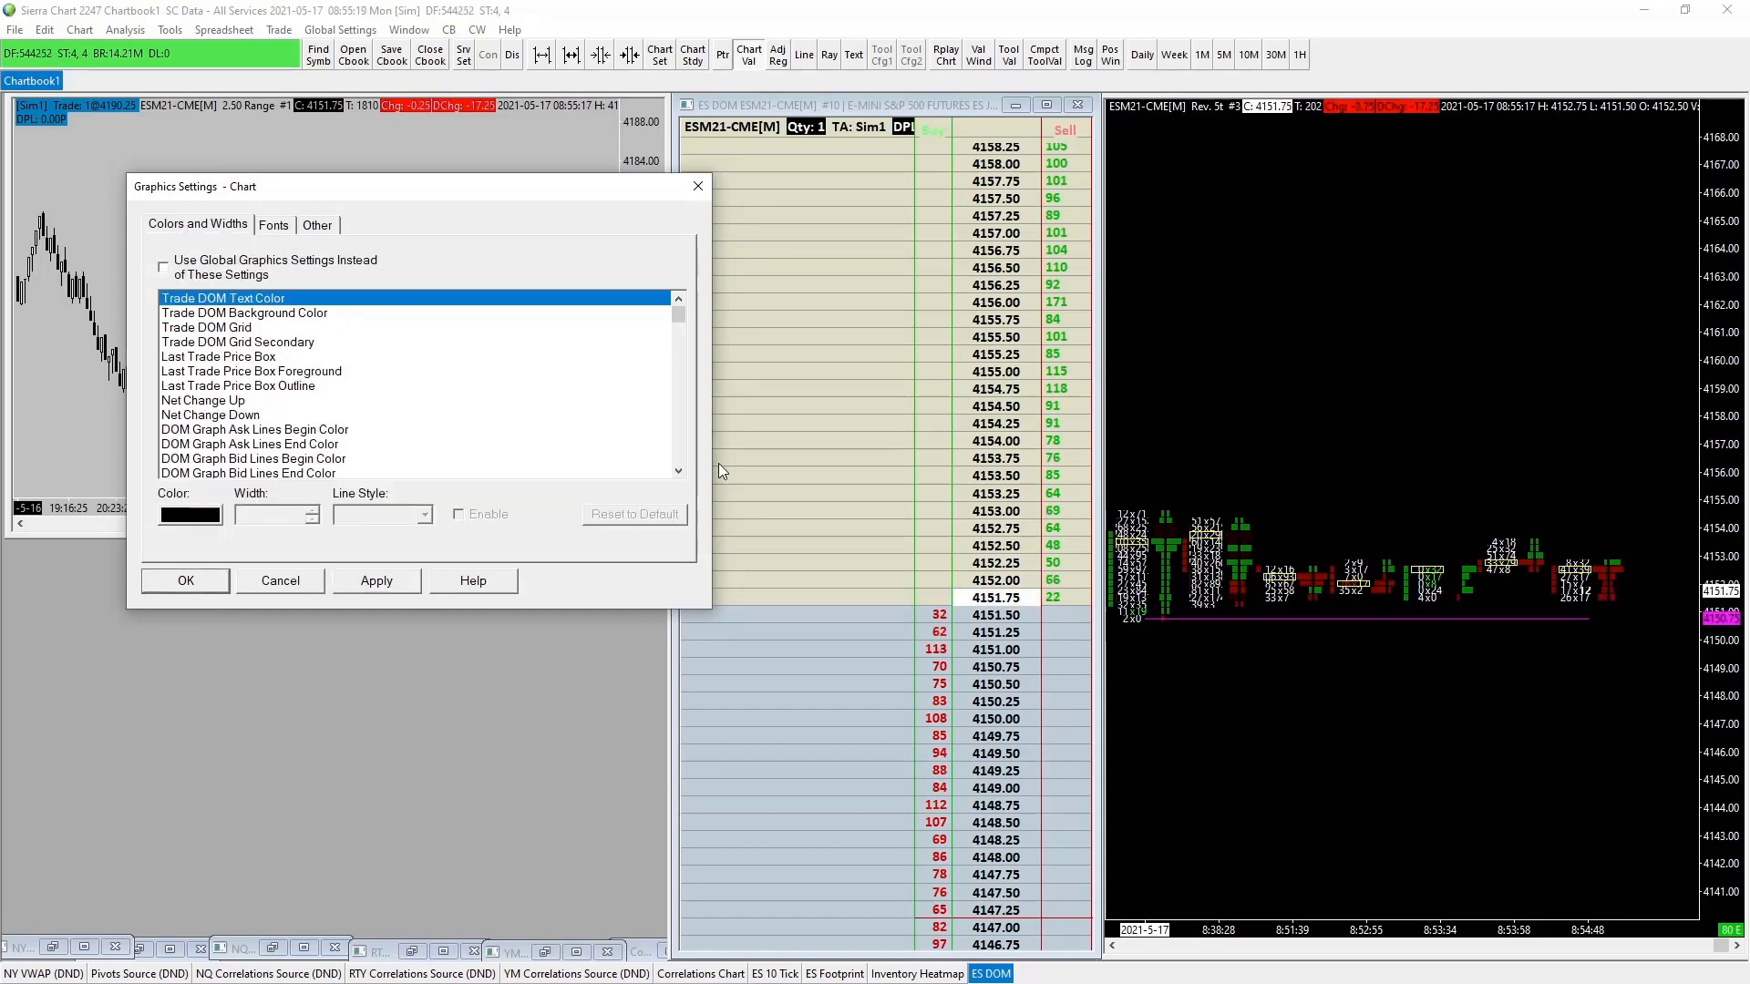
left_click_drag(578, 187, 498, 178)
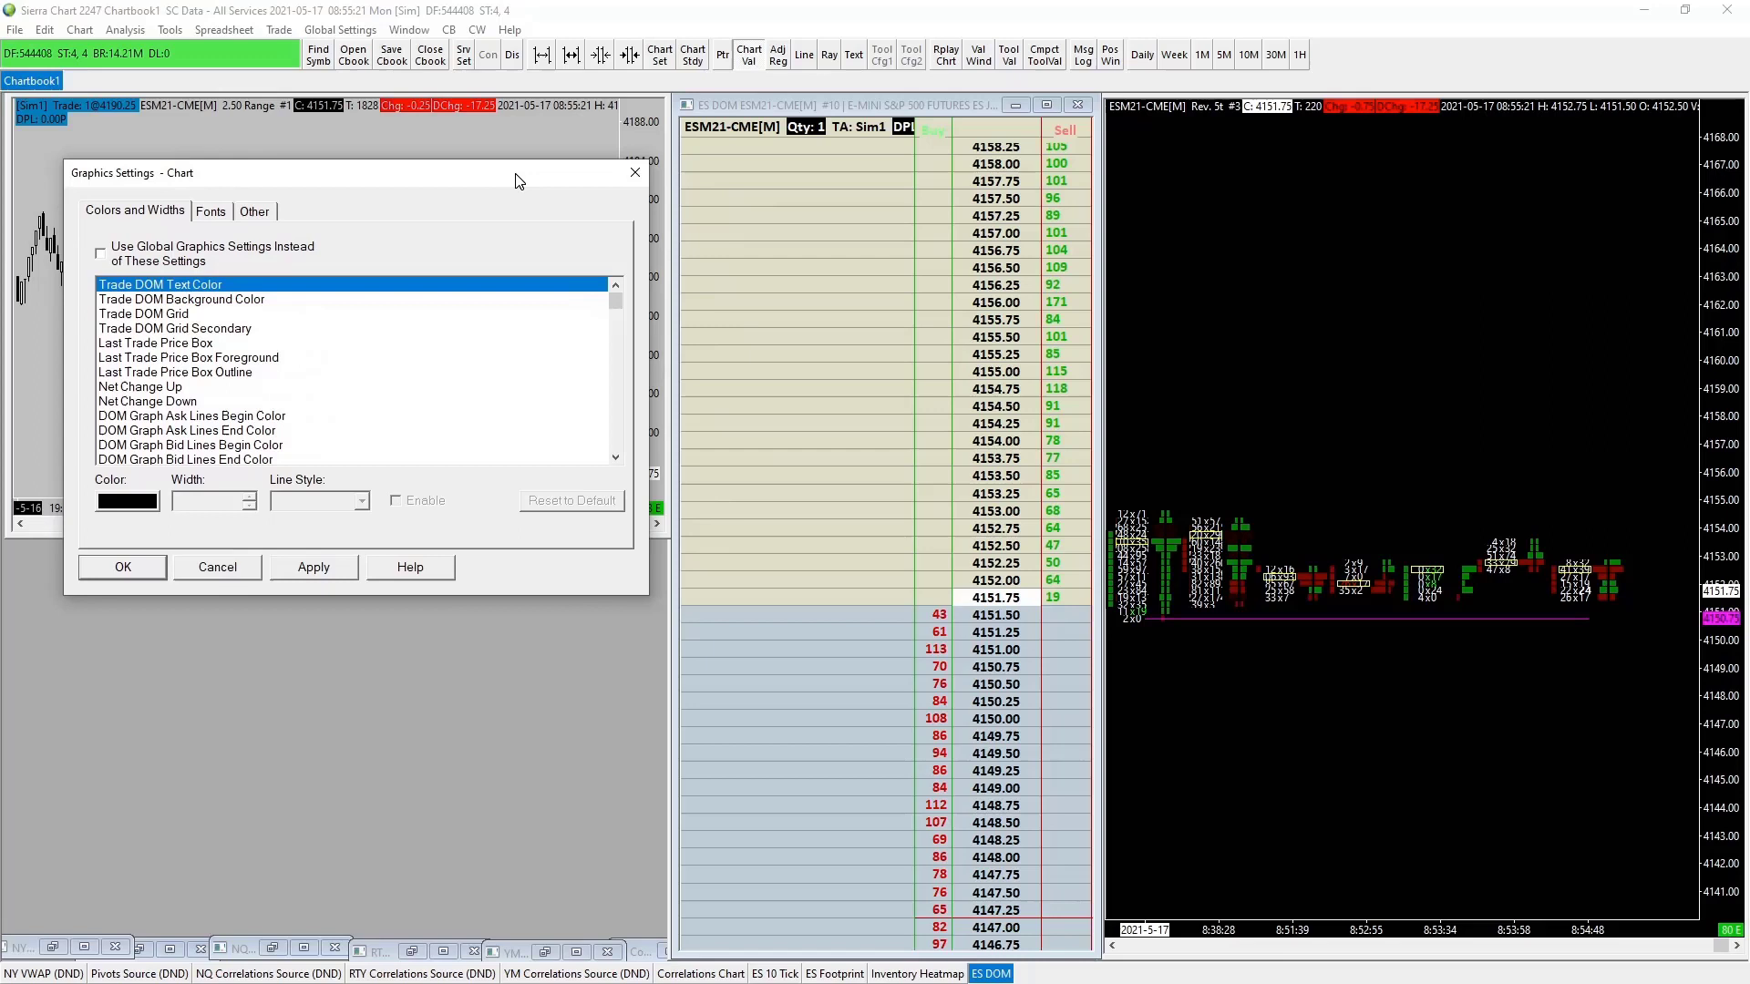
left_click_drag(519, 181, 522, 184)
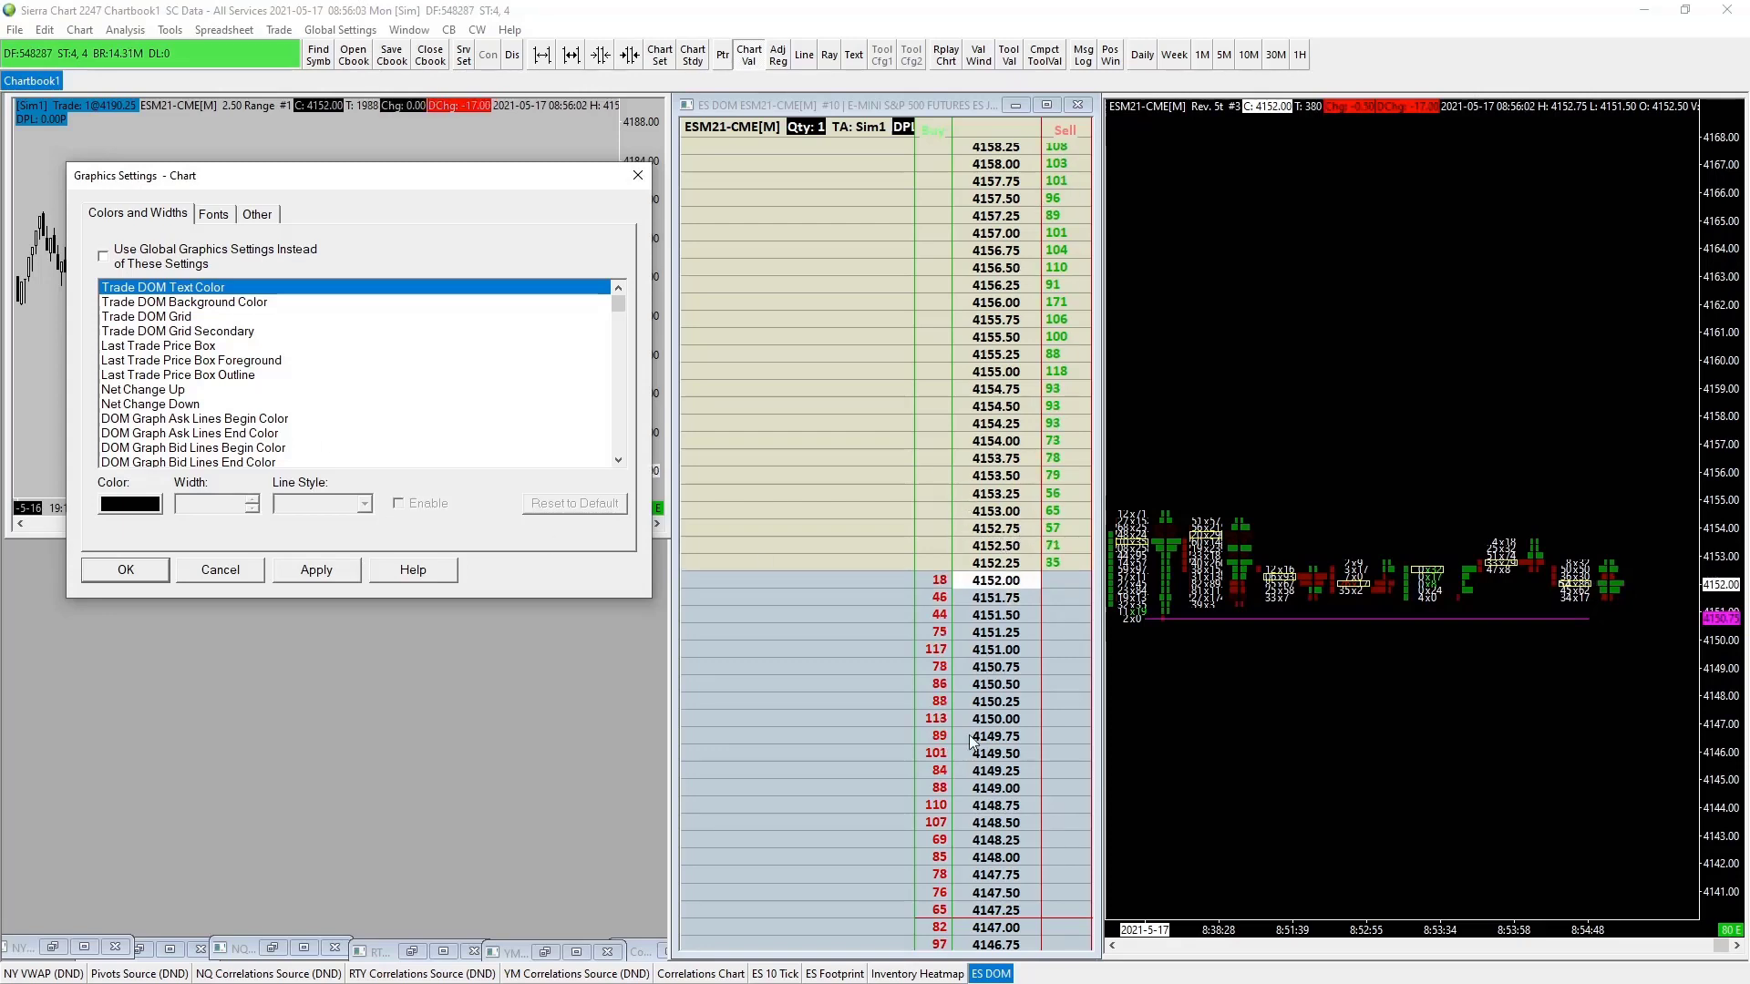
Step: Set the Trade DOM Grid colour to black and apply it
left_click(206, 304)
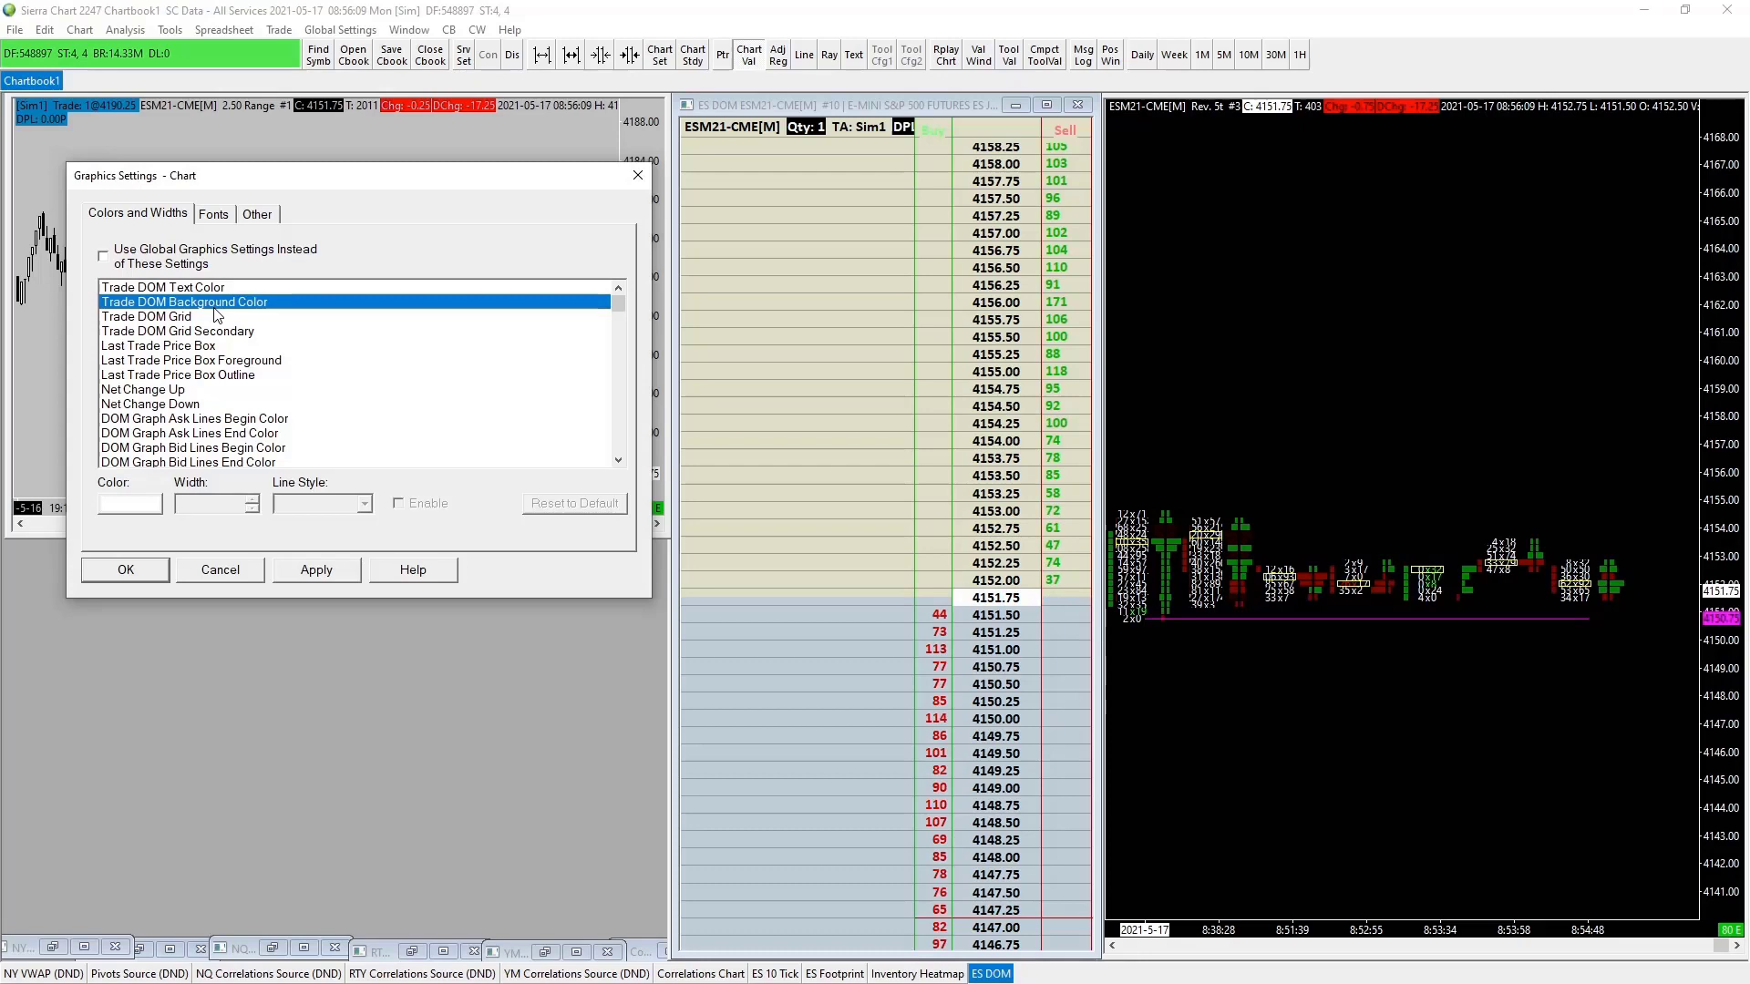
left_click(217, 316)
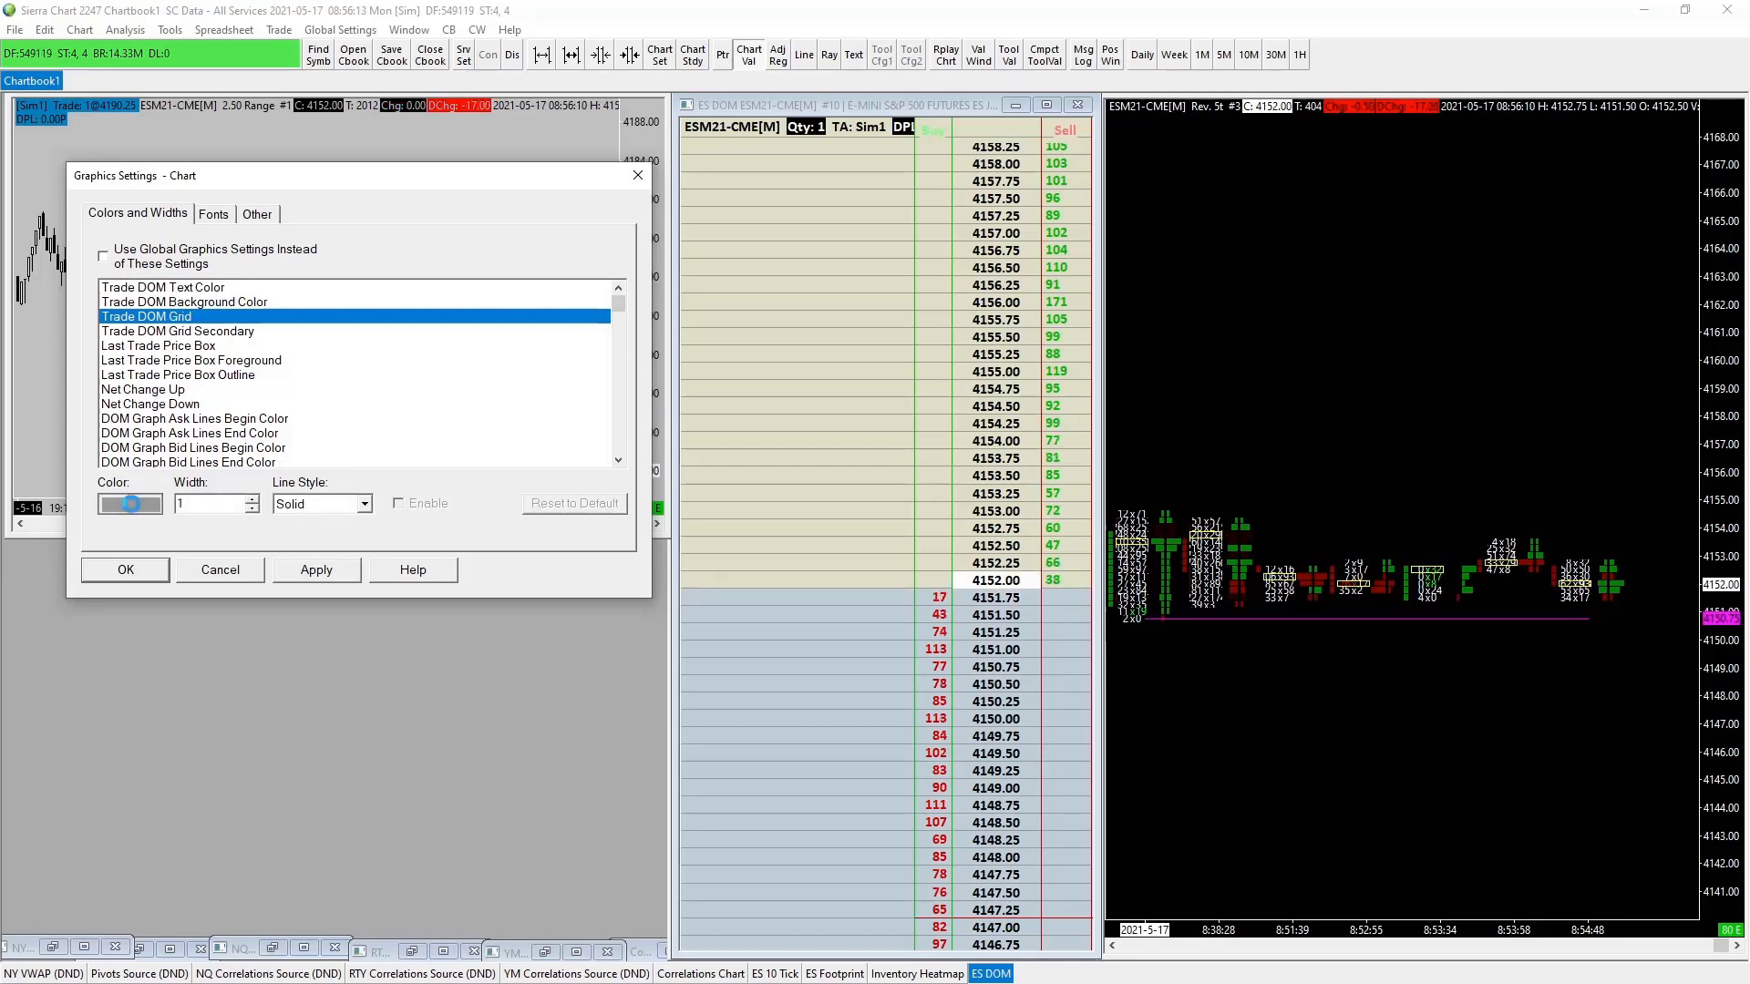
left_click(164, 476)
left_click(192, 517)
left_click(275, 571)
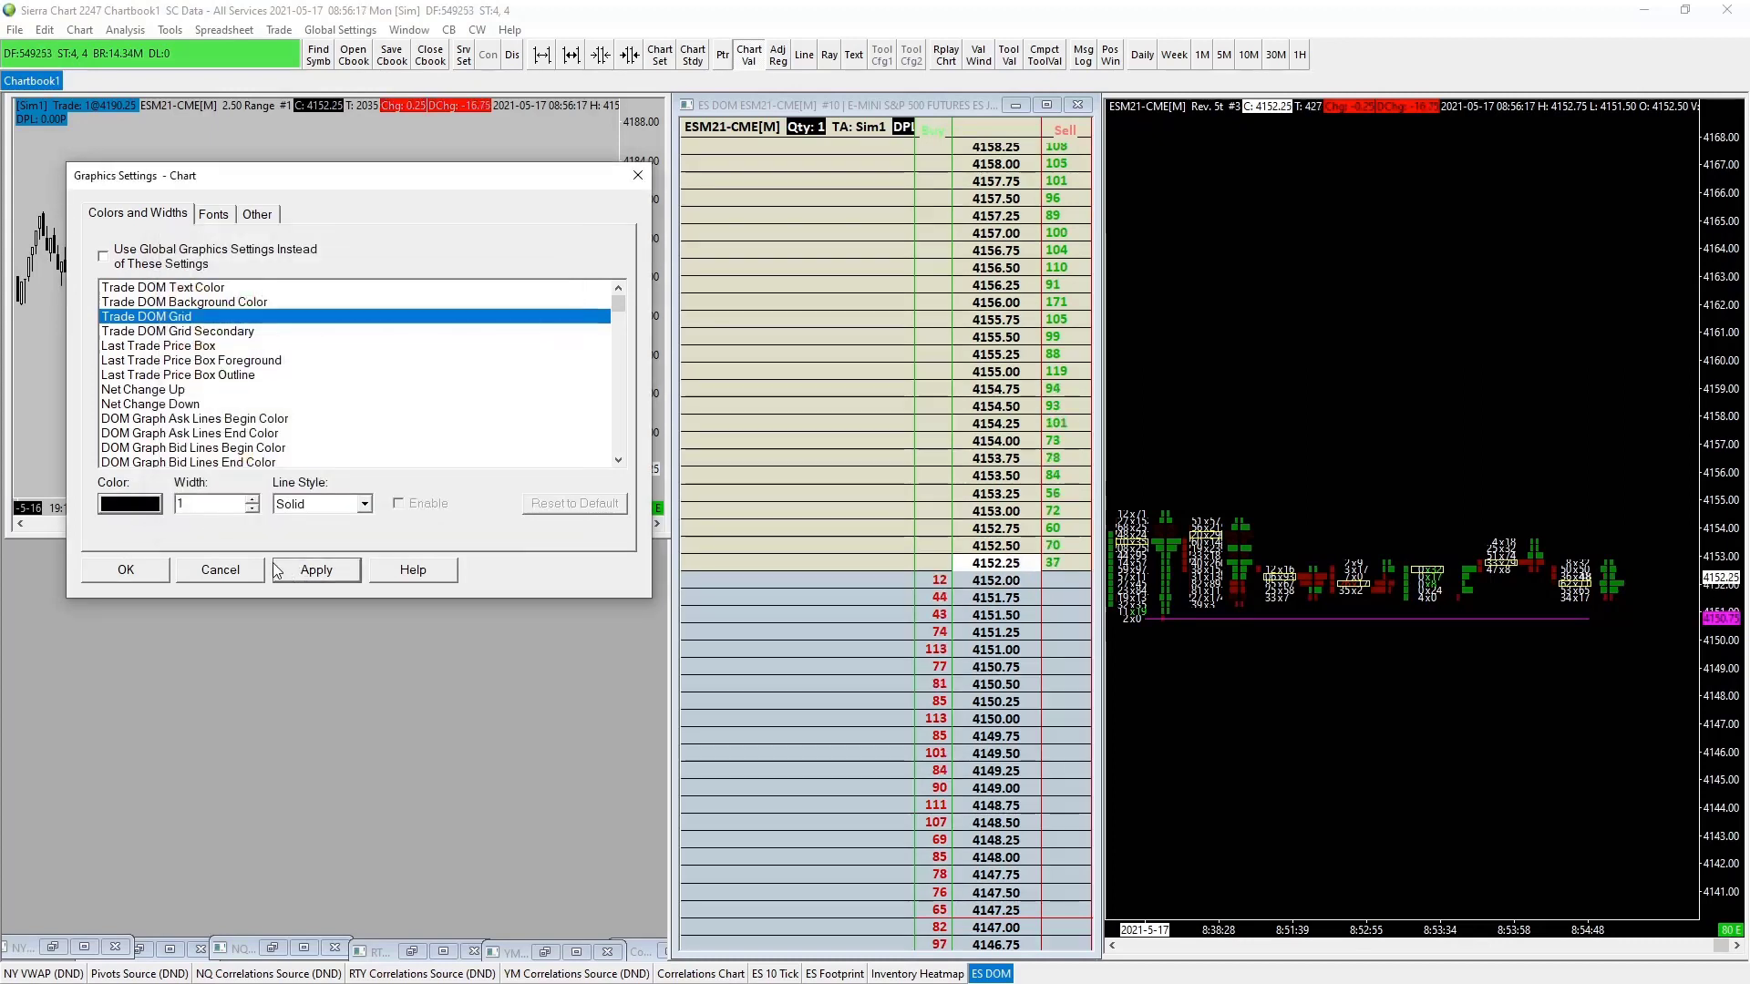
Step: Select Trade DOM Grid Secondary and review its gray, width 1, Solid settings
left_click(181, 333)
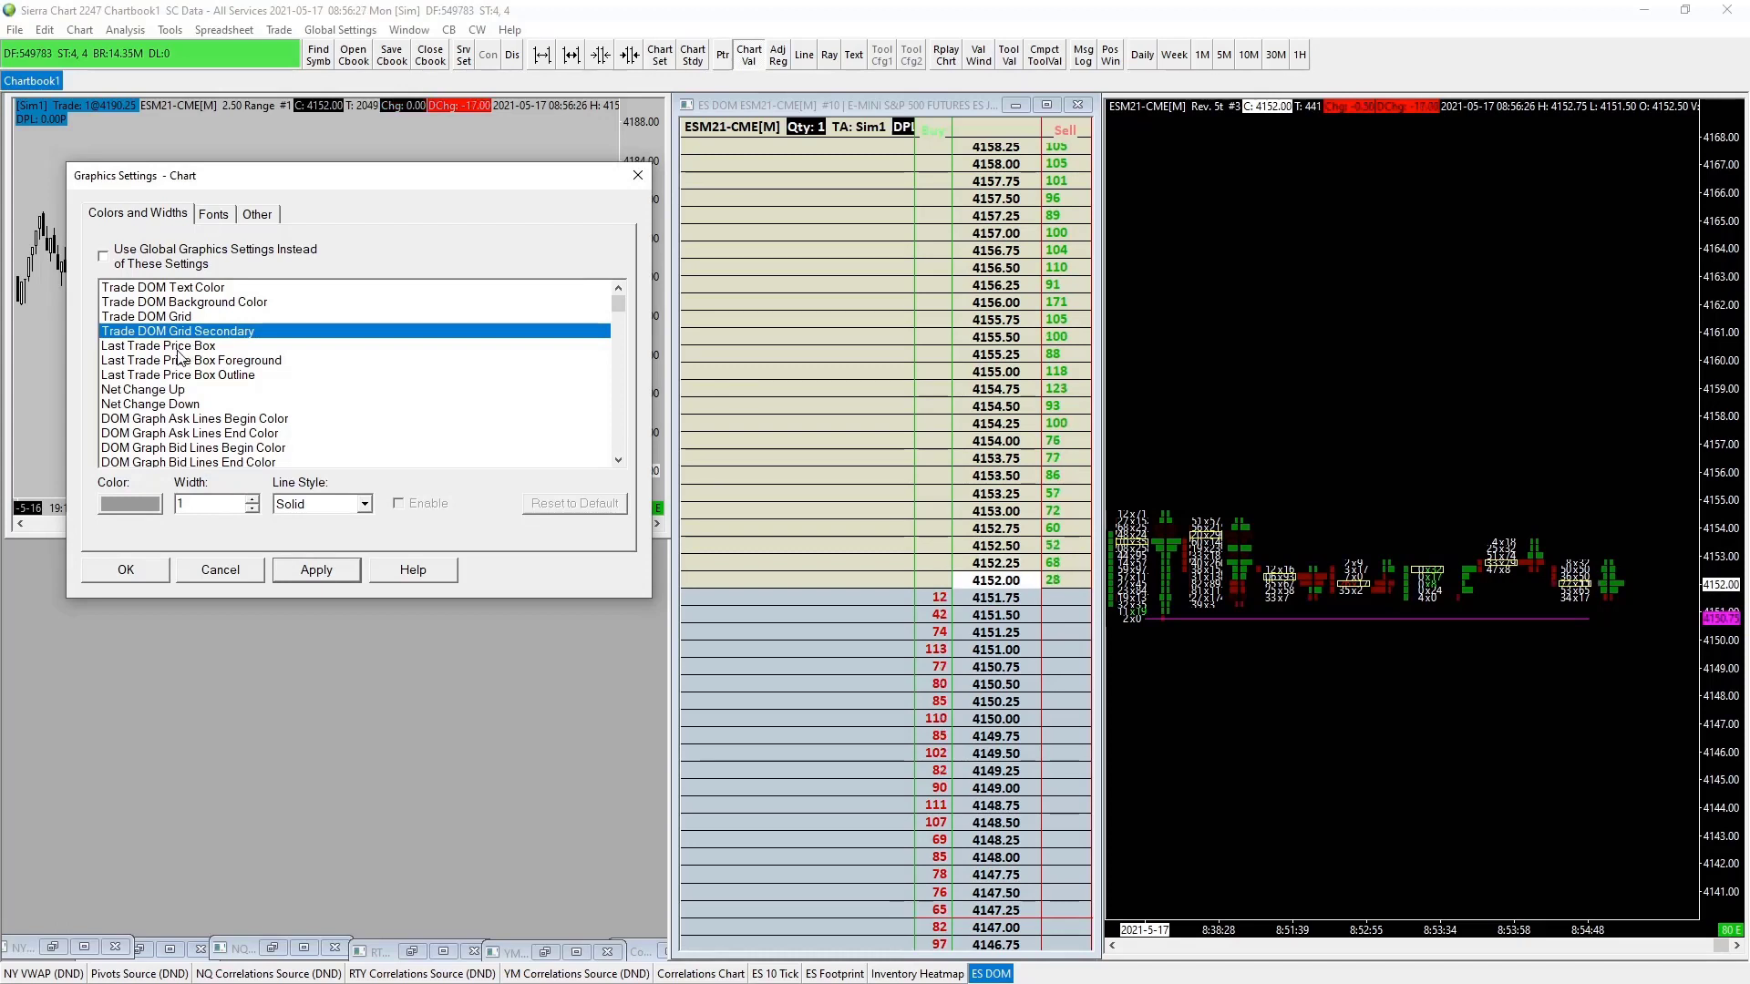
scroll(182, 357, "down", 1)
scroll(192, 360, "up", 1)
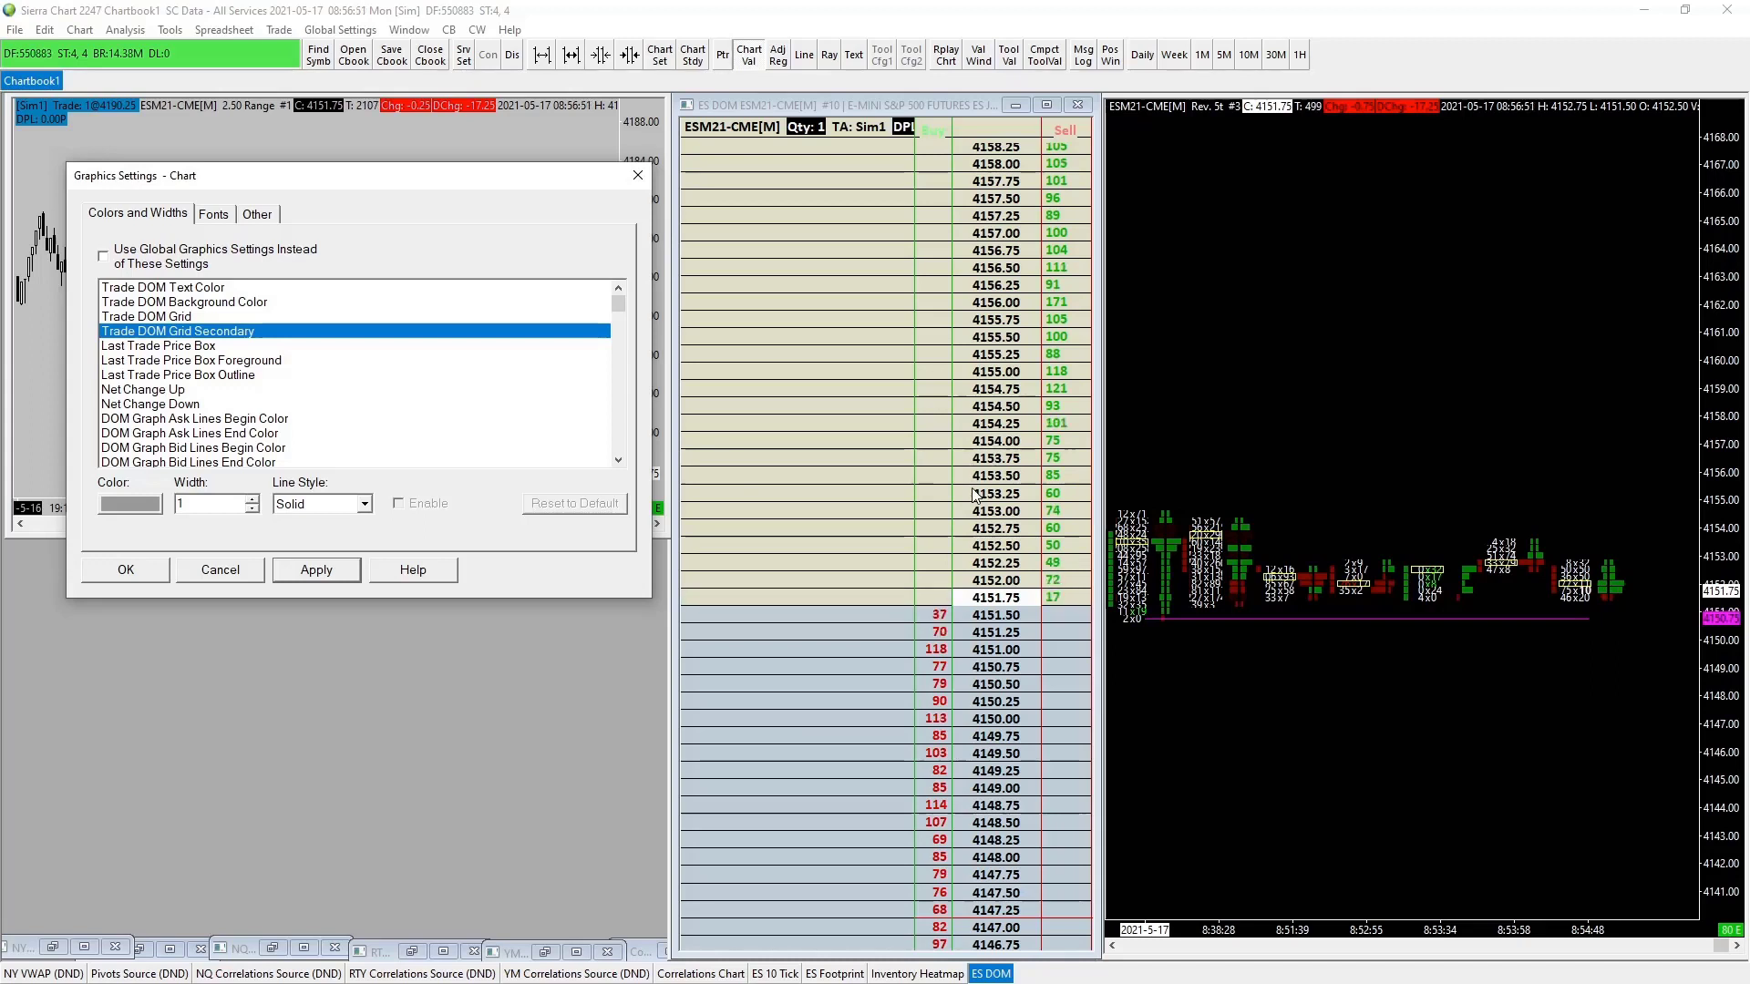
scroll(240, 450, "down", 1)
scroll(239, 450, "down", 1)
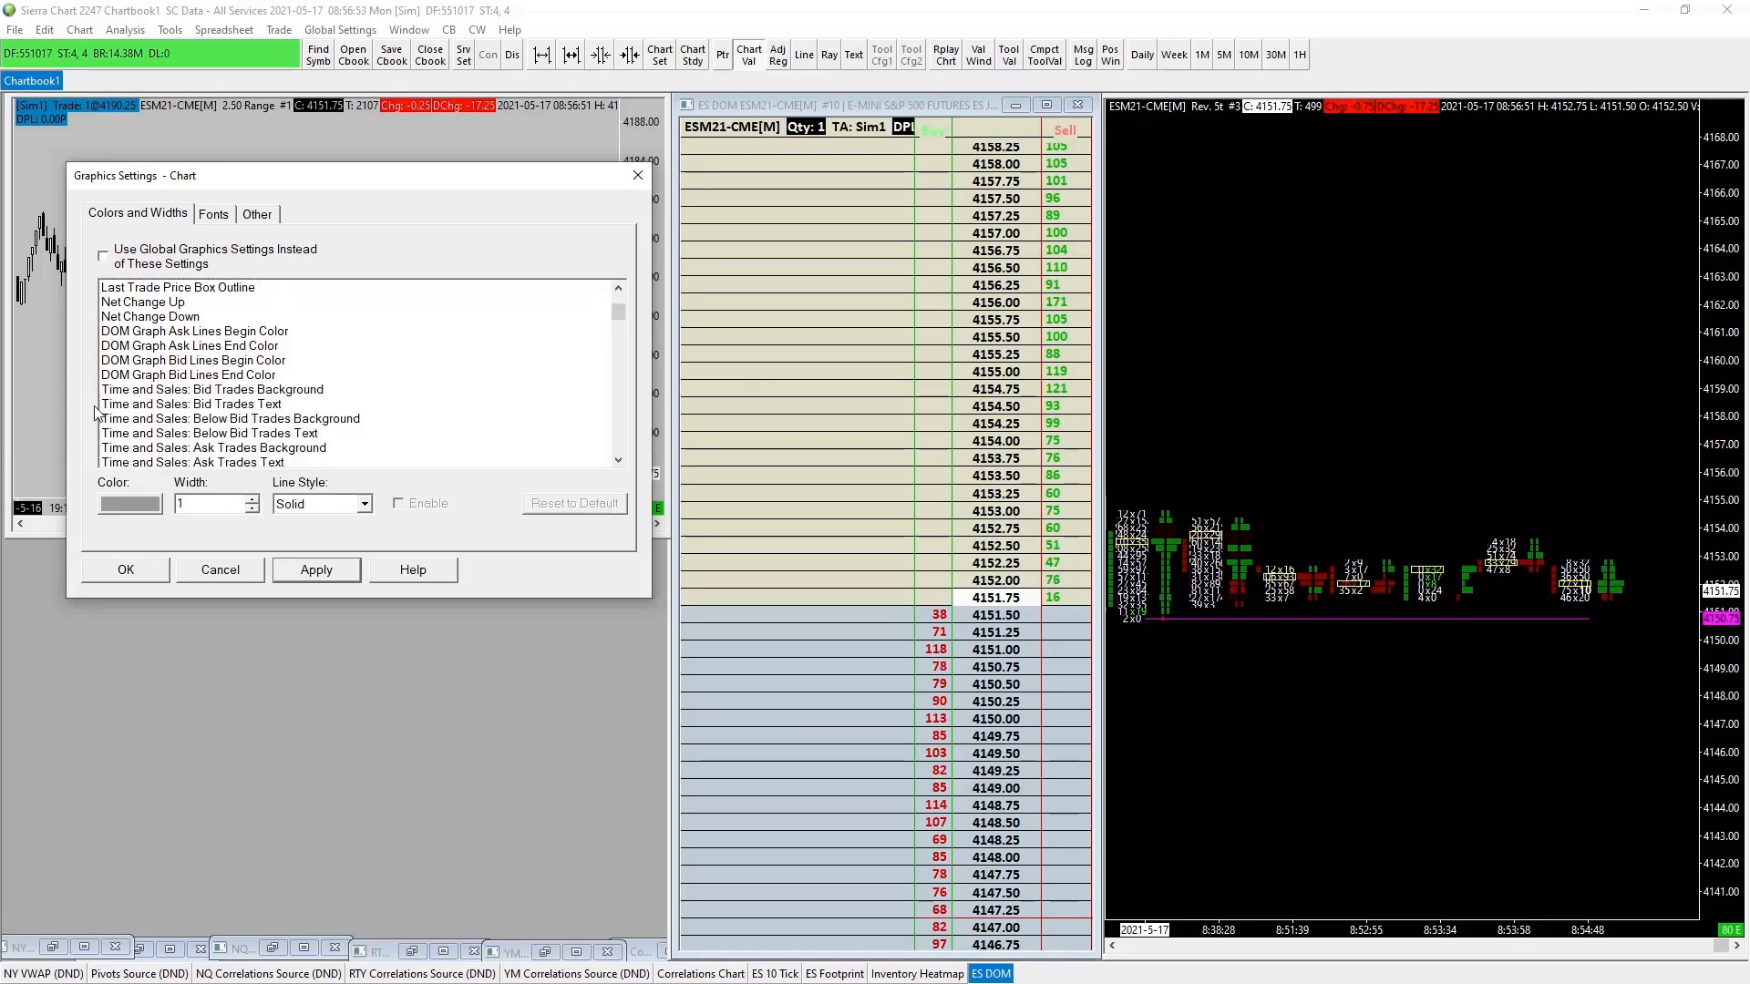